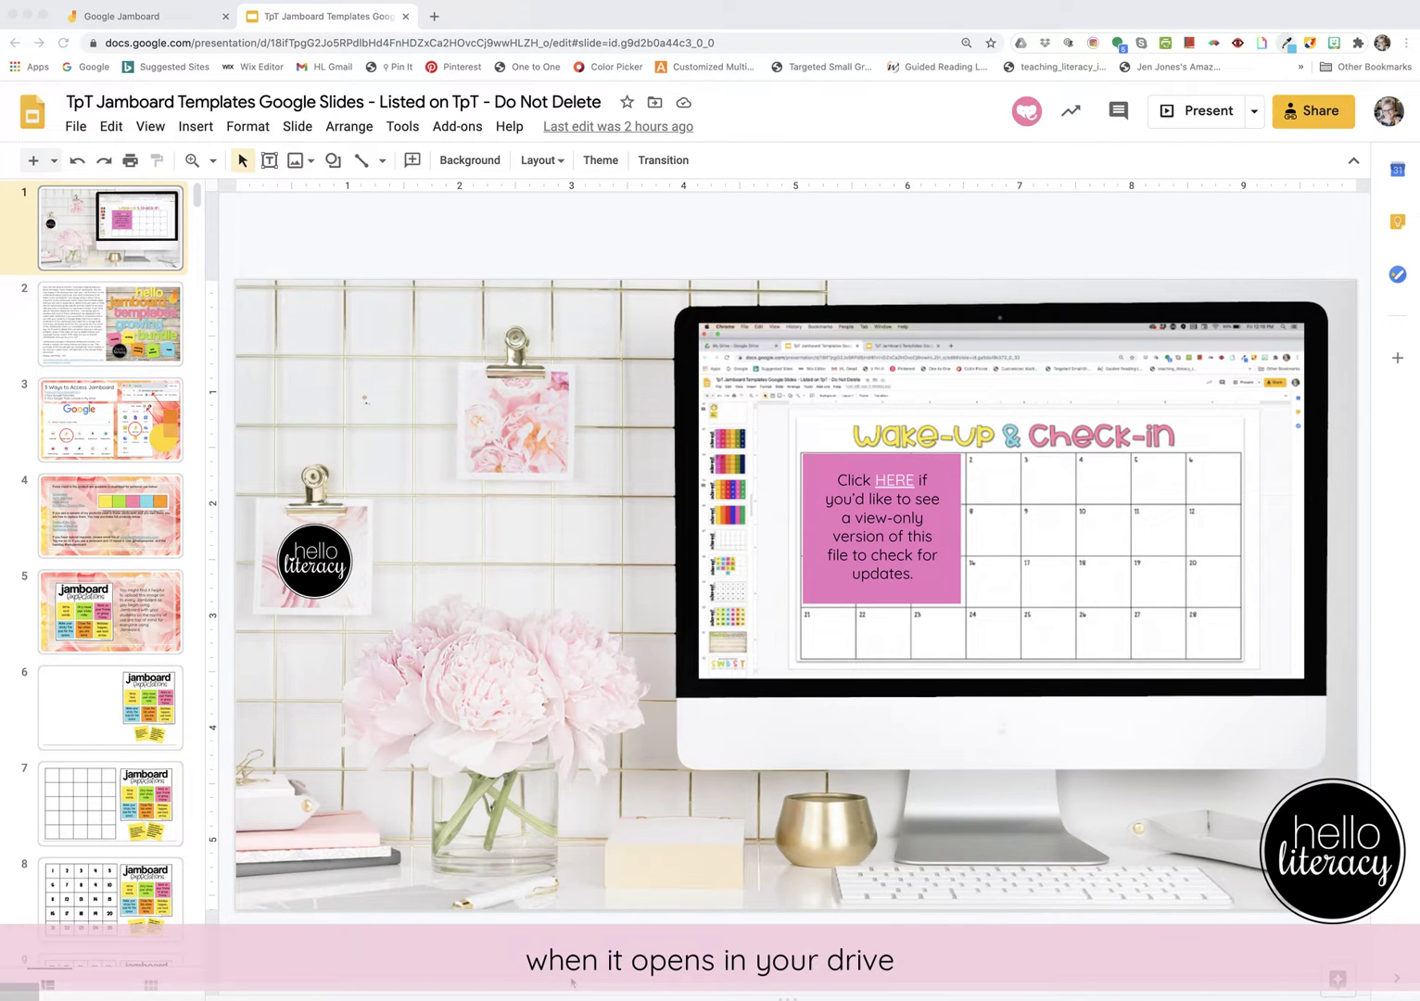
Browse all slides as a grid of smaller thumbnails, then return to the normal editing view.
{"action": "left_click", "coordinate": [151, 991]}
{"action": "left_click", "coordinate": [151, 990]}
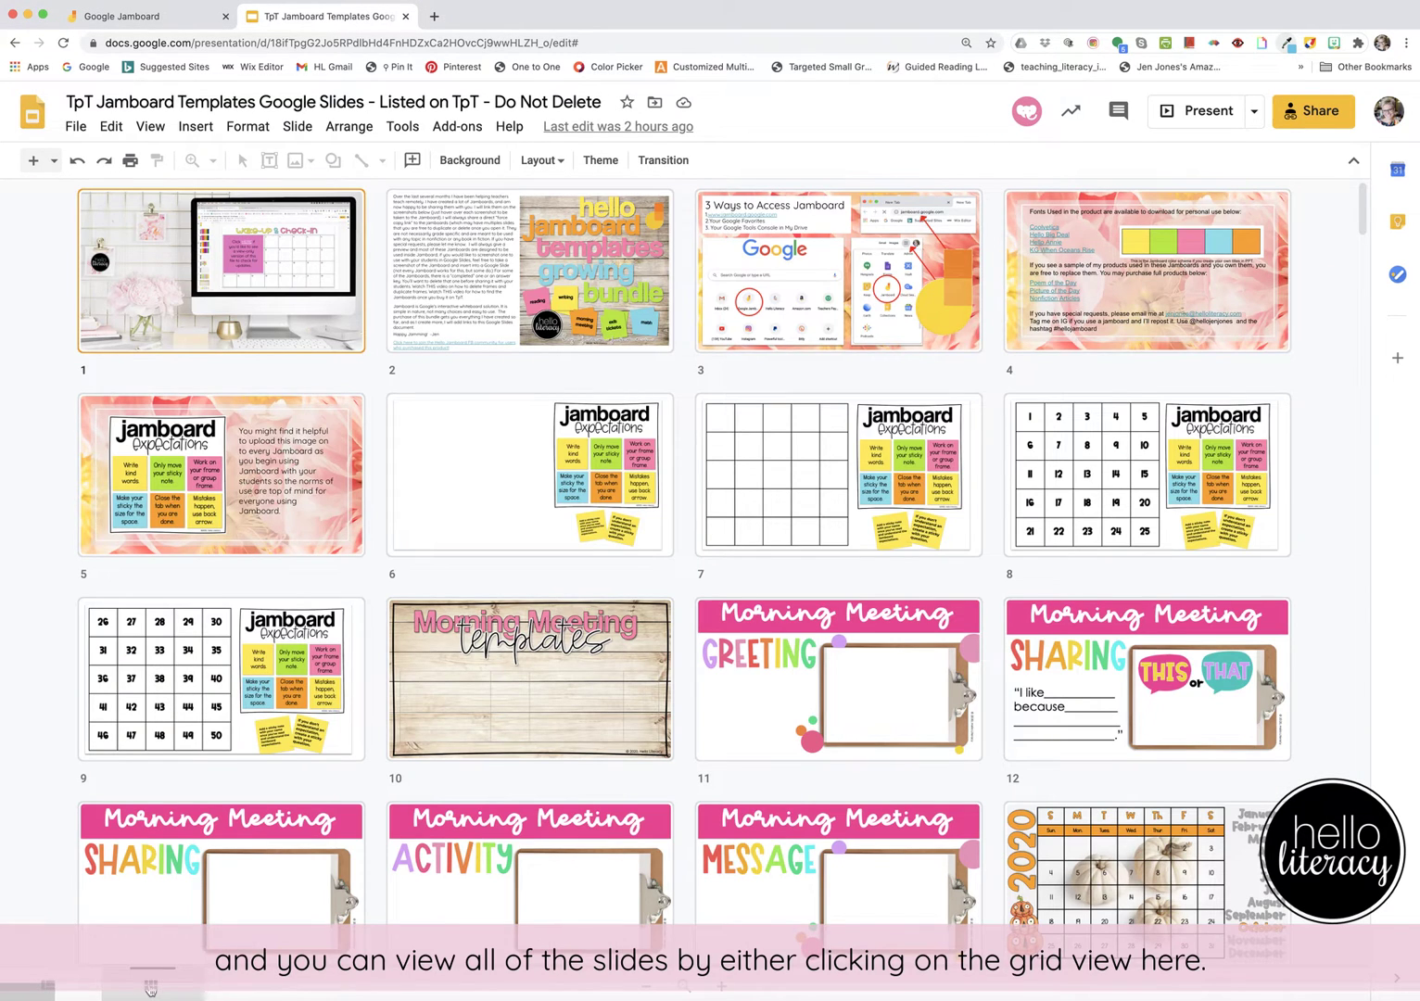
{"action": "left_click", "coordinate": [647, 990]}
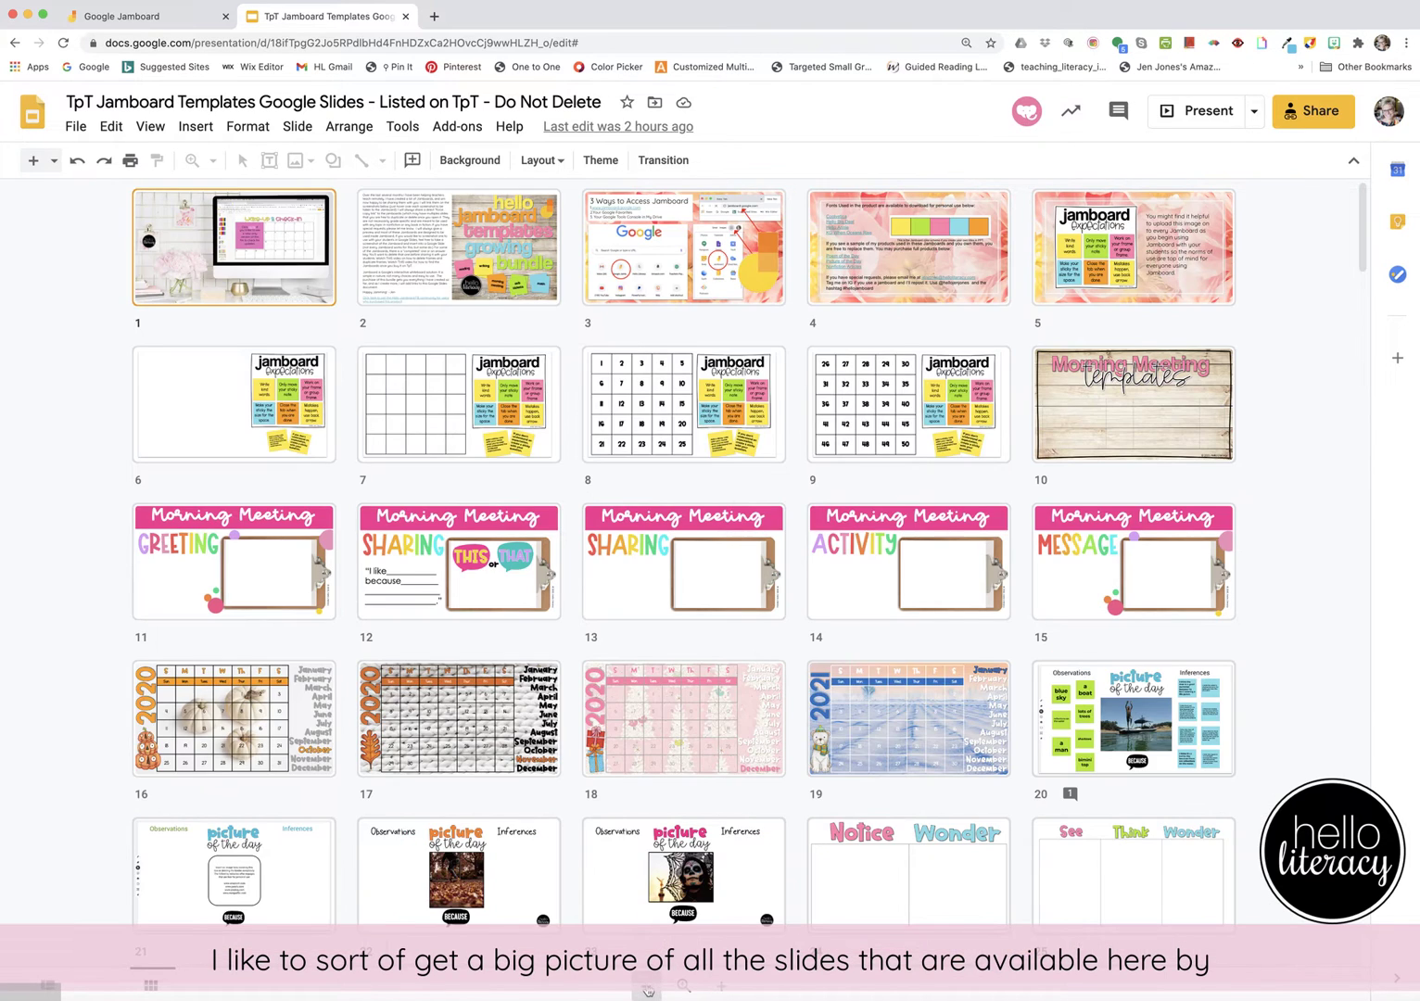
{"action": "left_click", "coordinate": [647, 990]}
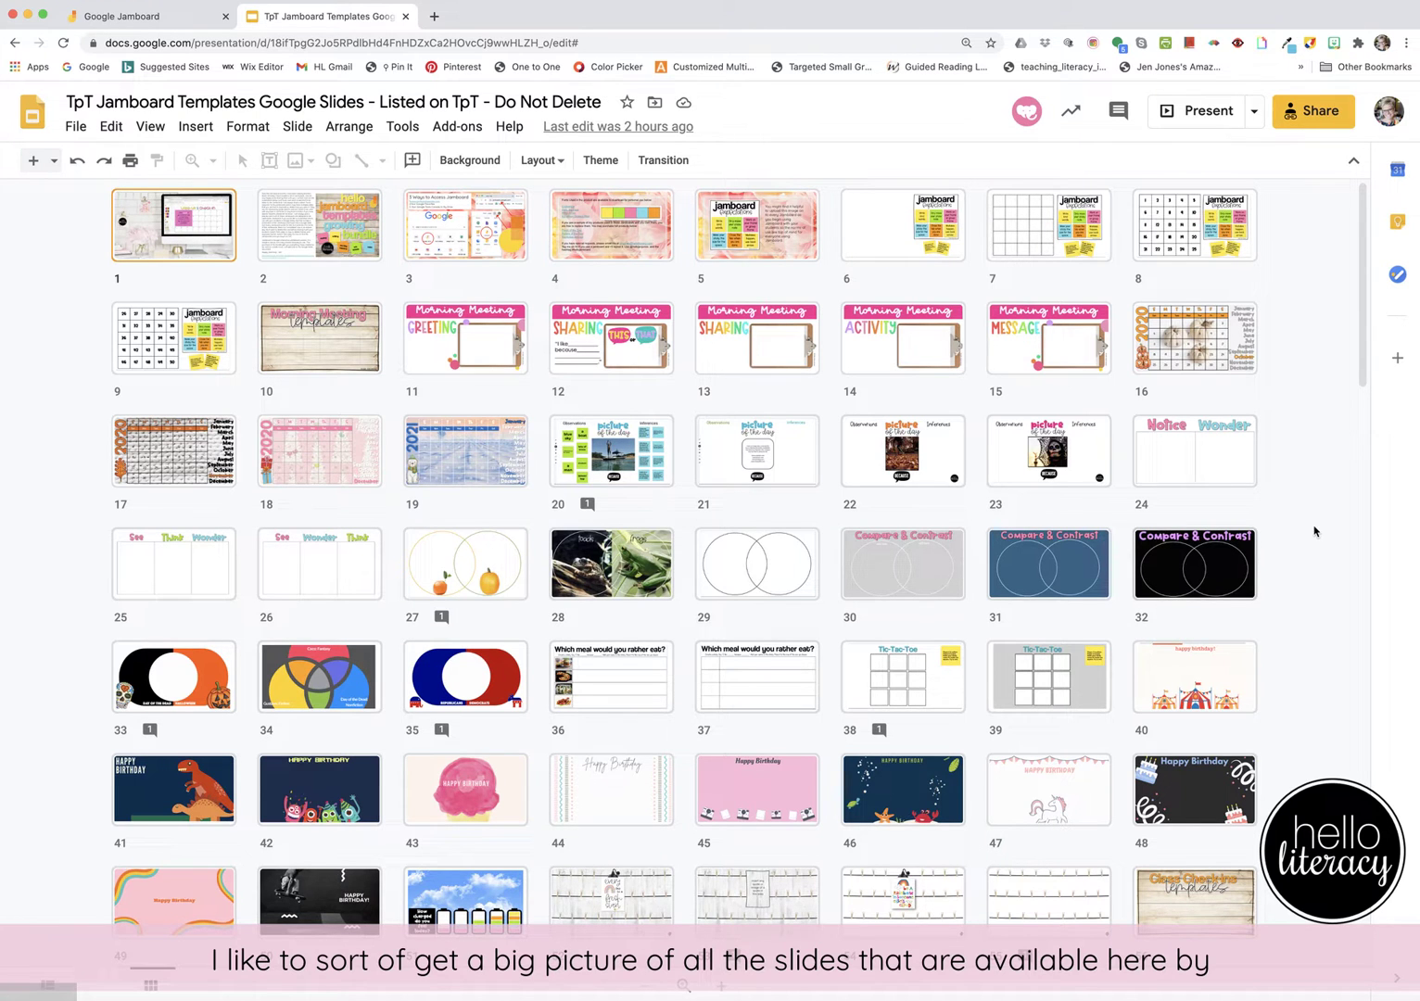
{"action": "left_click_drag", "start_coordinate": [1362, 324], "coordinate": [1360, 712]}
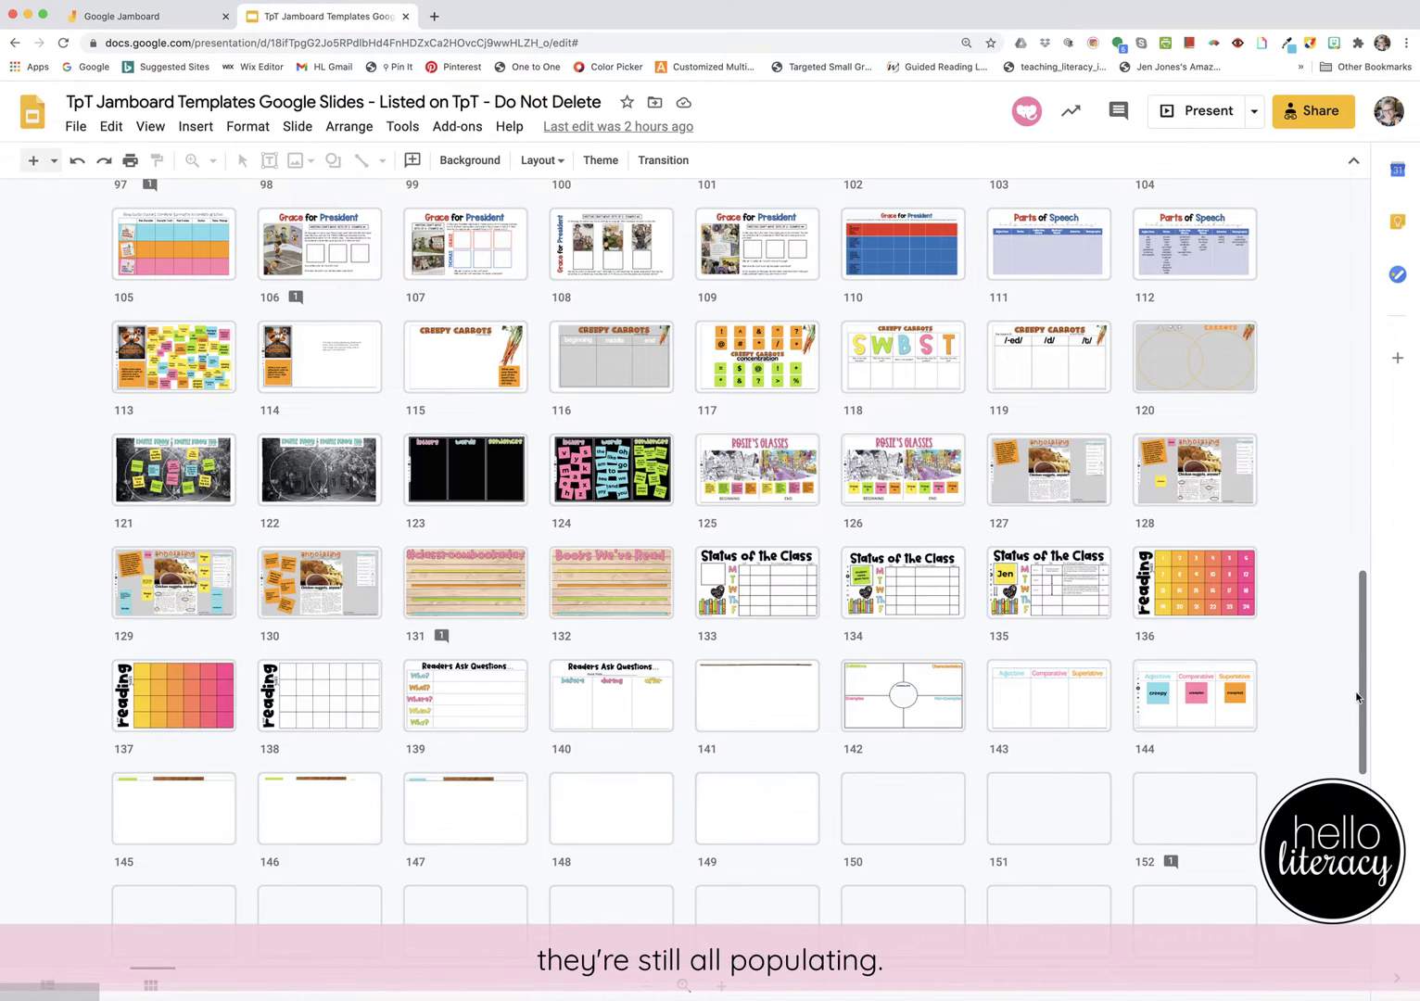
{"action": "left_click_drag", "start_coordinate": [1364, 674], "coordinate": [1369, 281]}
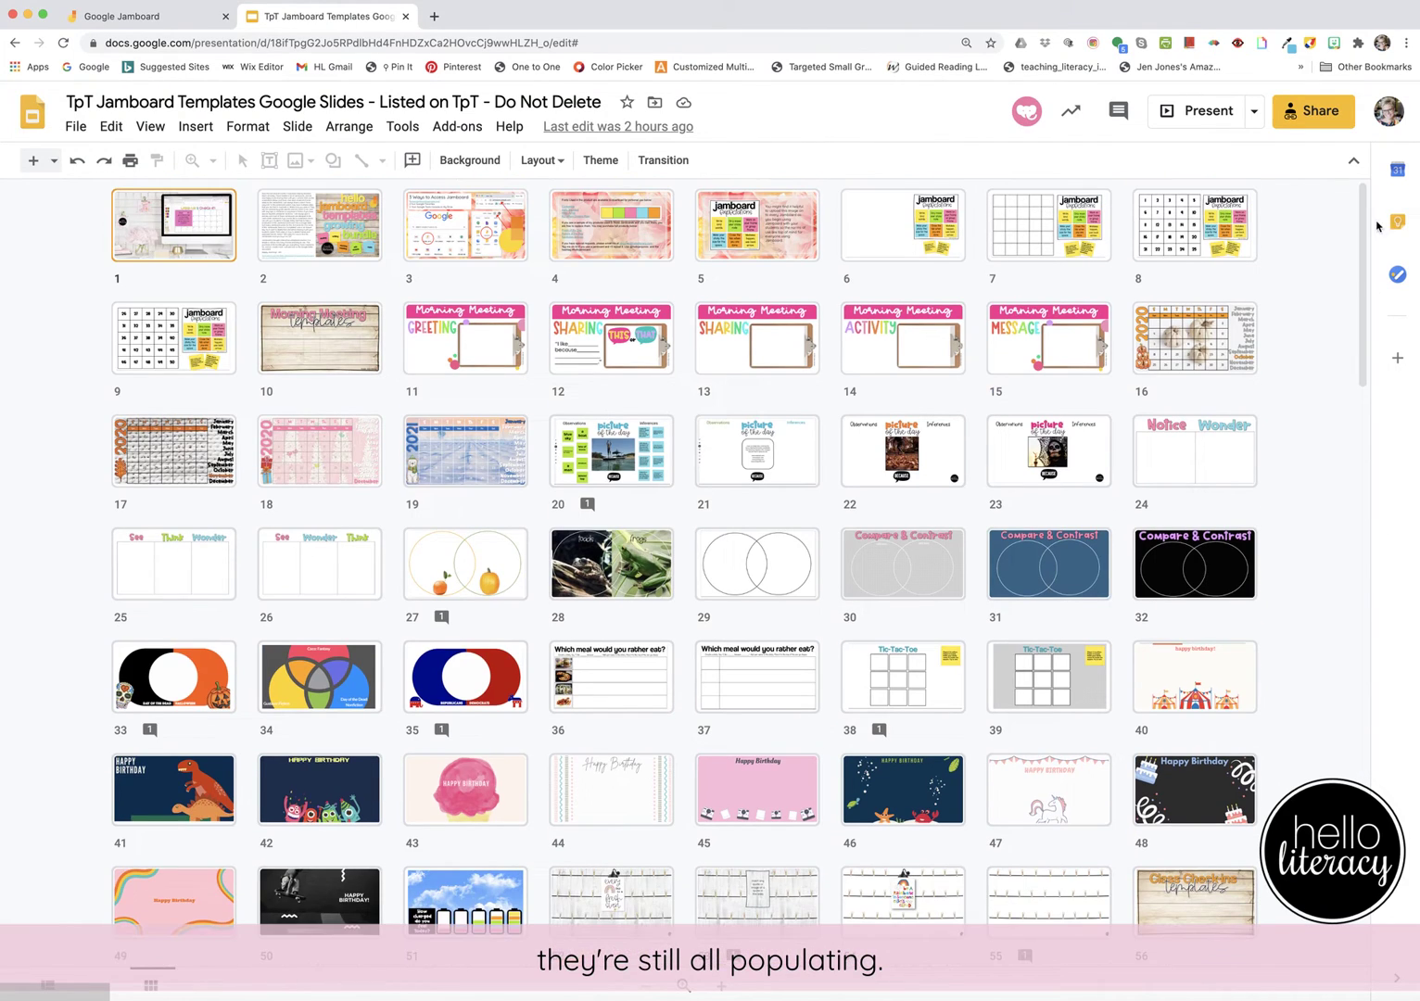
{"action": "left_click", "coordinate": [51, 990]}
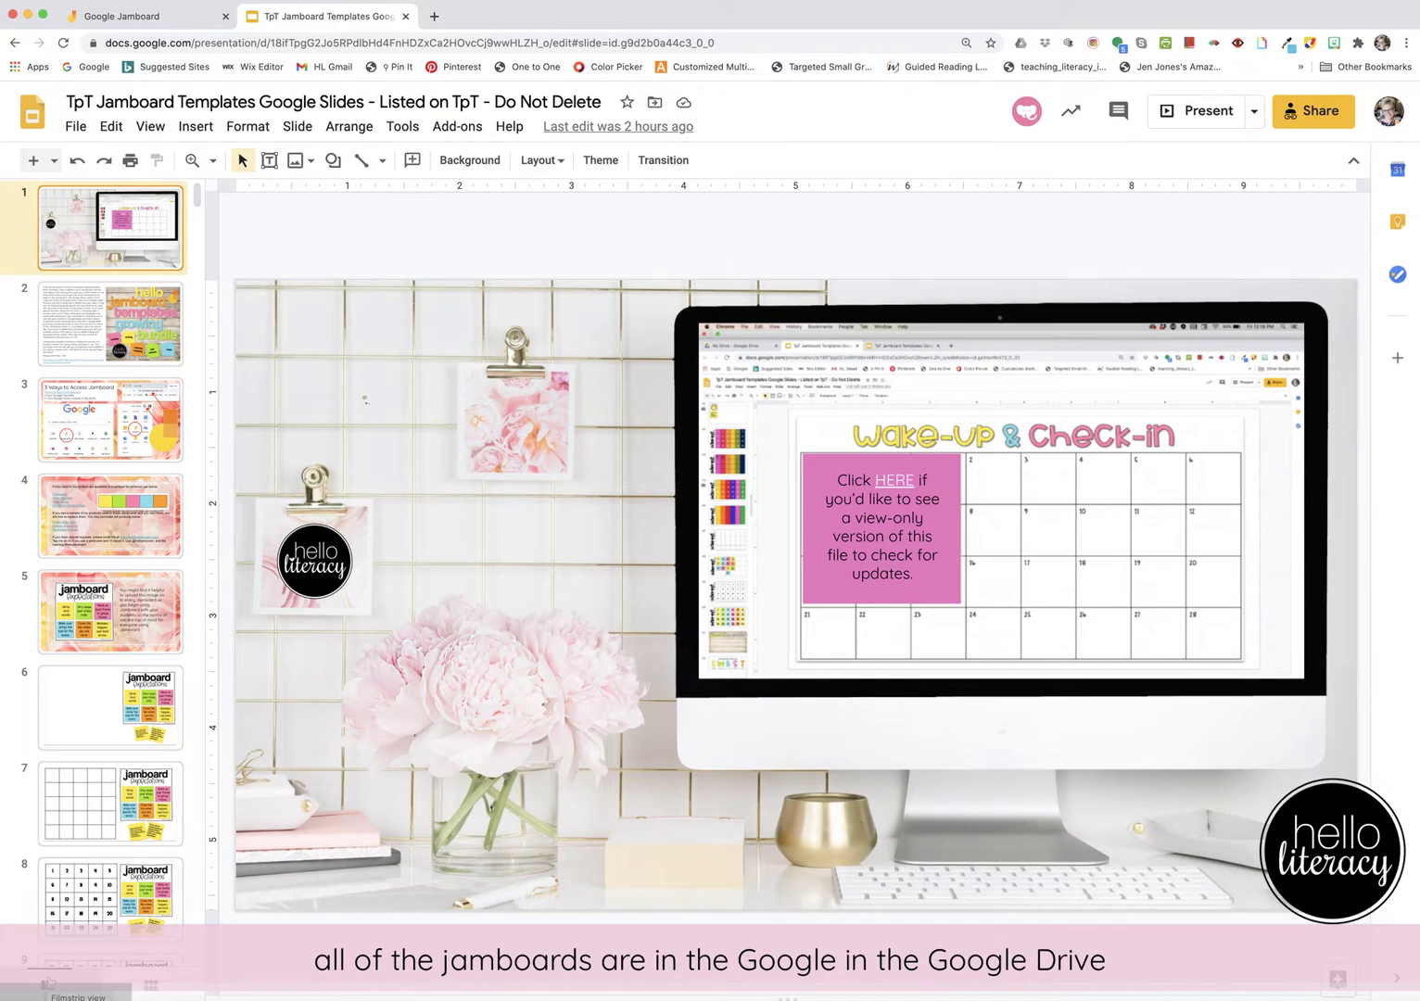
Go to slide 7's blank-grid screenshot and open its attached jamboard.google.com link.
{"action": "scroll", "coordinate": [161, 769], "scroll_direction": "down", "scroll_amount": 2}
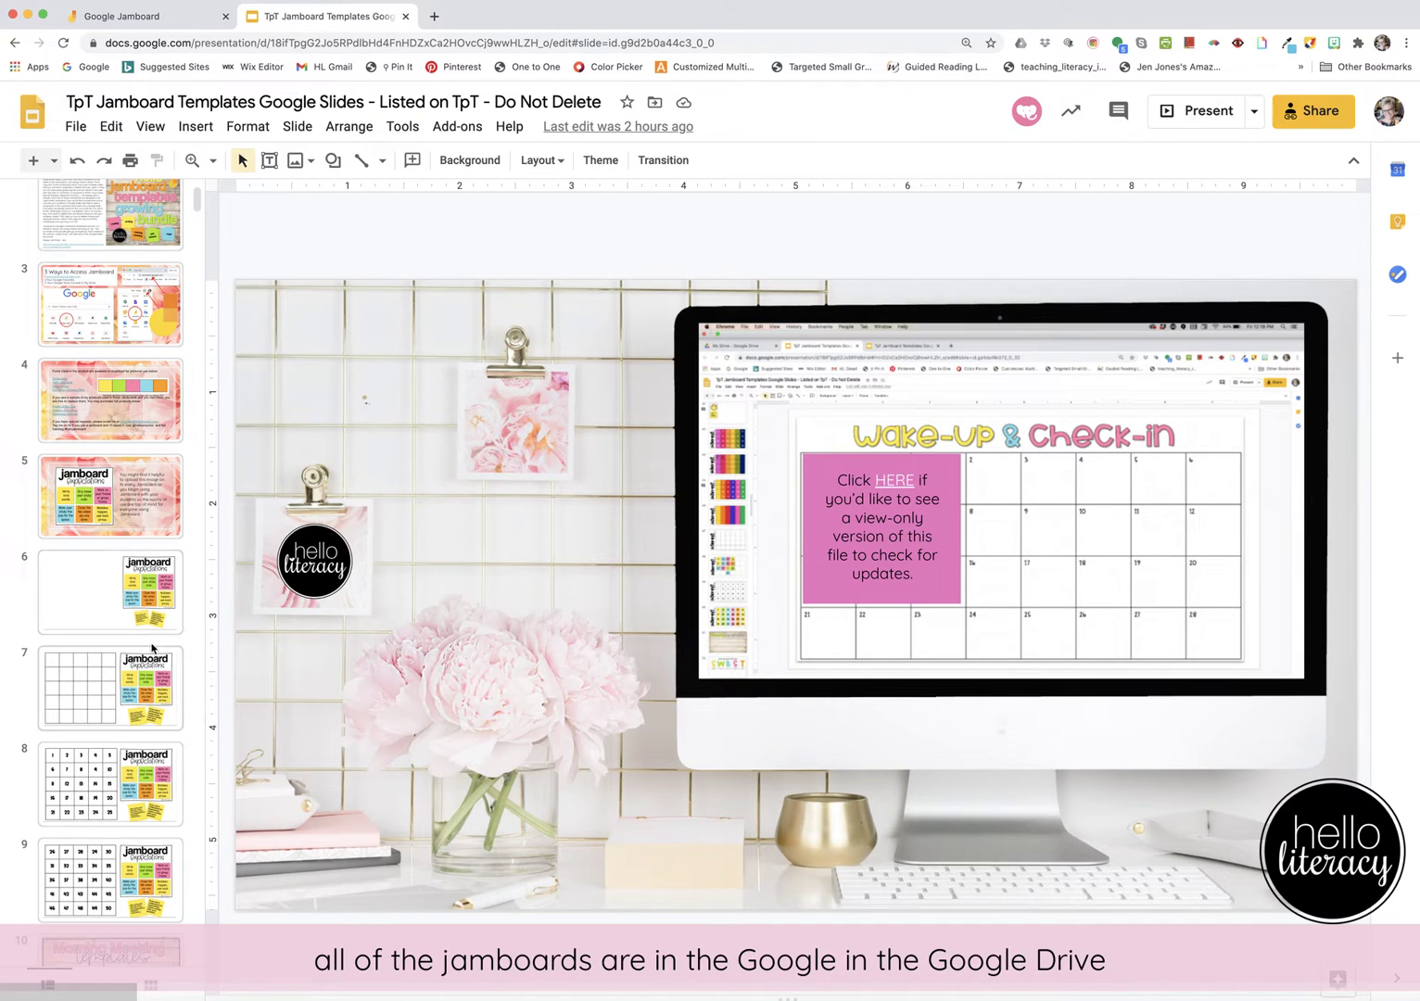
{"action": "left_click", "coordinate": [131, 600]}
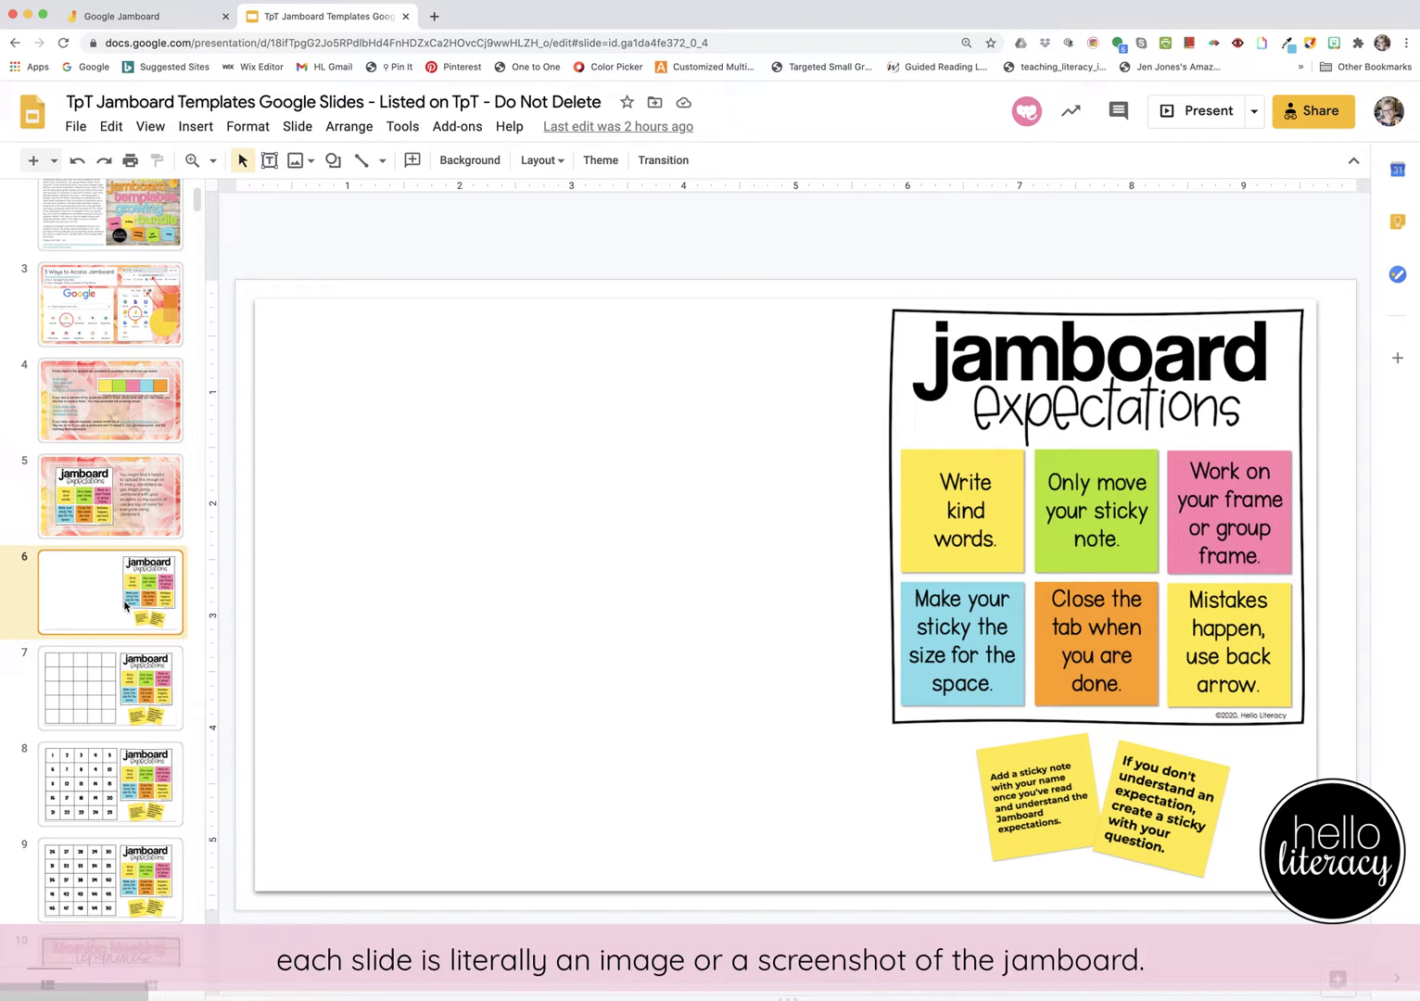
{"action": "left_click", "coordinate": [114, 684]}
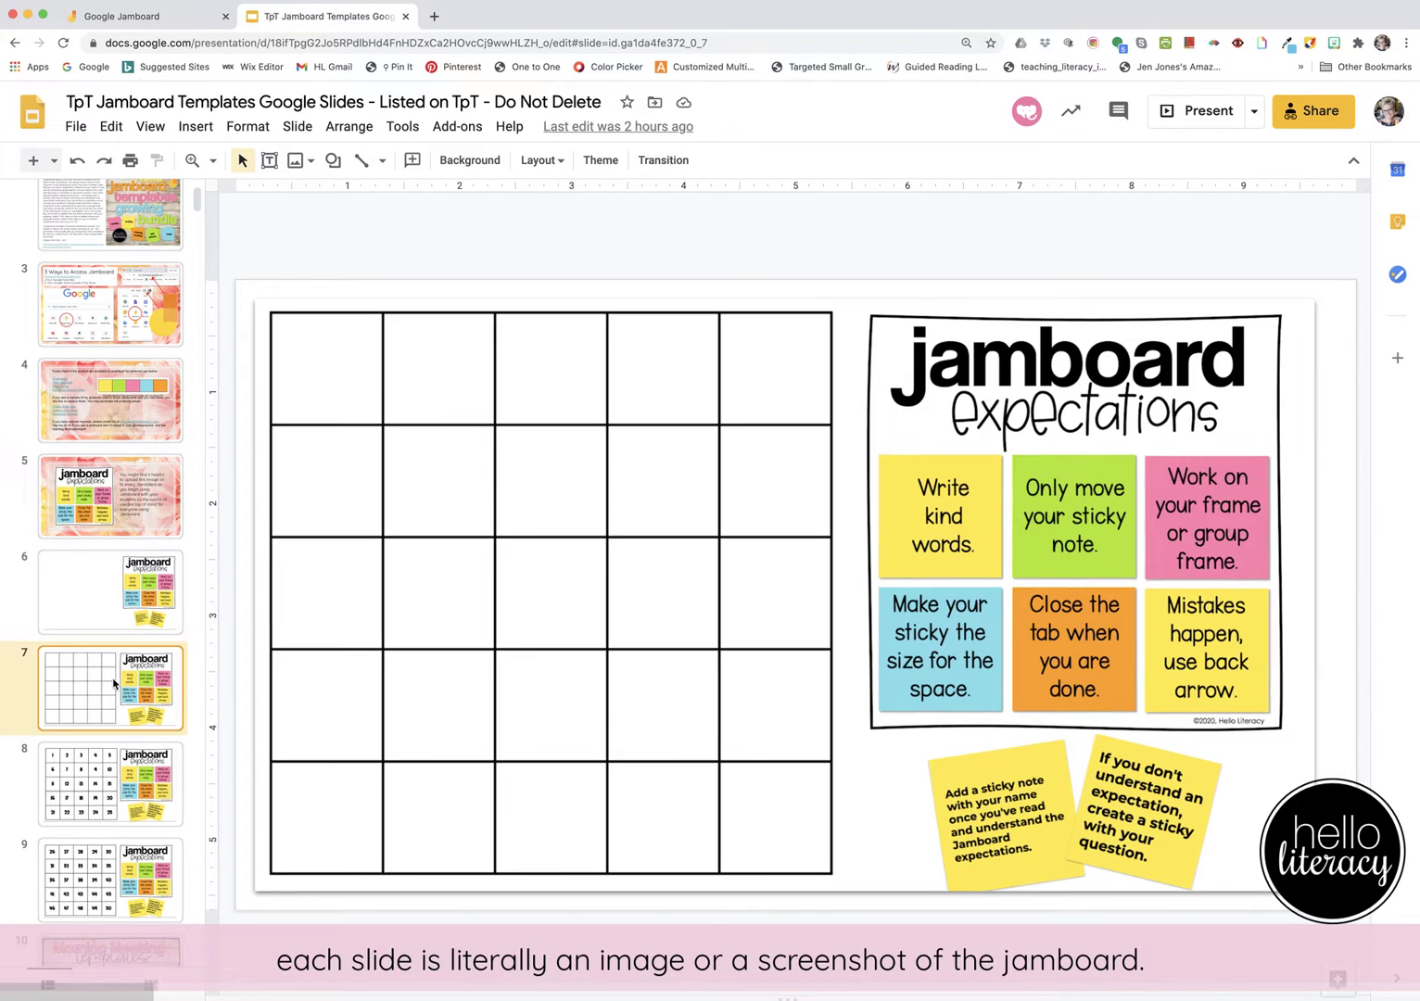
{"action": "left_click", "coordinate": [342, 673]}
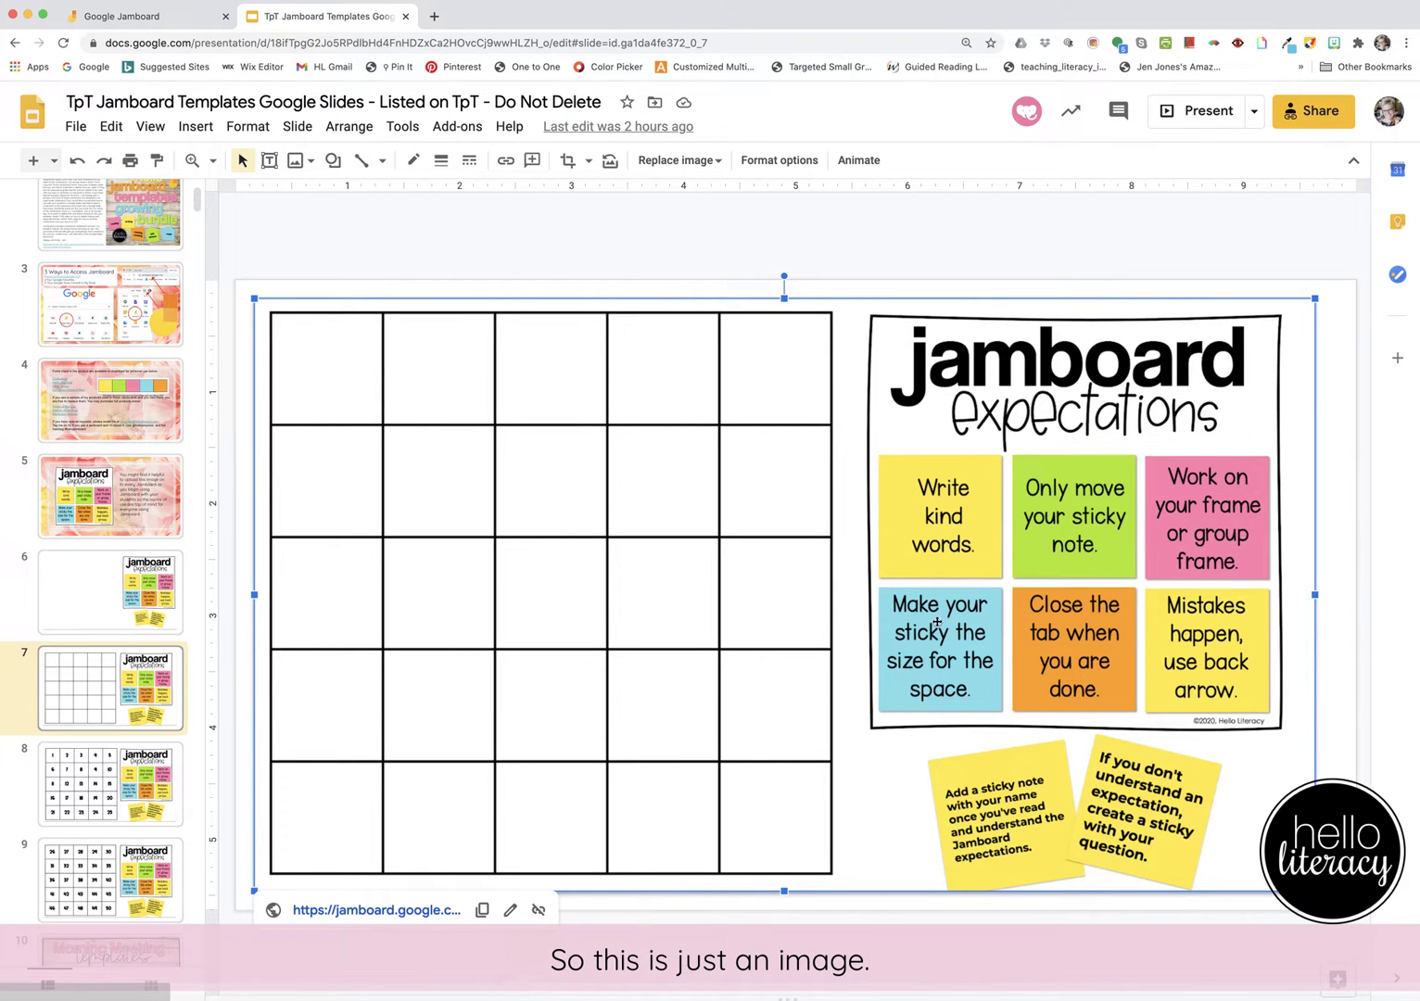
{"action": "mouse_move", "coordinate": [538, 828]}
{"action": "left_mouse_down"}
{"action": "mouse_move", "coordinate": [669, 777]}
{"action": "mouse_move", "coordinate": [630, 839]}
{"action": "mouse_move", "coordinate": [554, 764]}
{"action": "mouse_move", "coordinate": [564, 735]}
{"action": "mouse_move", "coordinate": [550, 803]}
{"action": "left_mouse_up"}
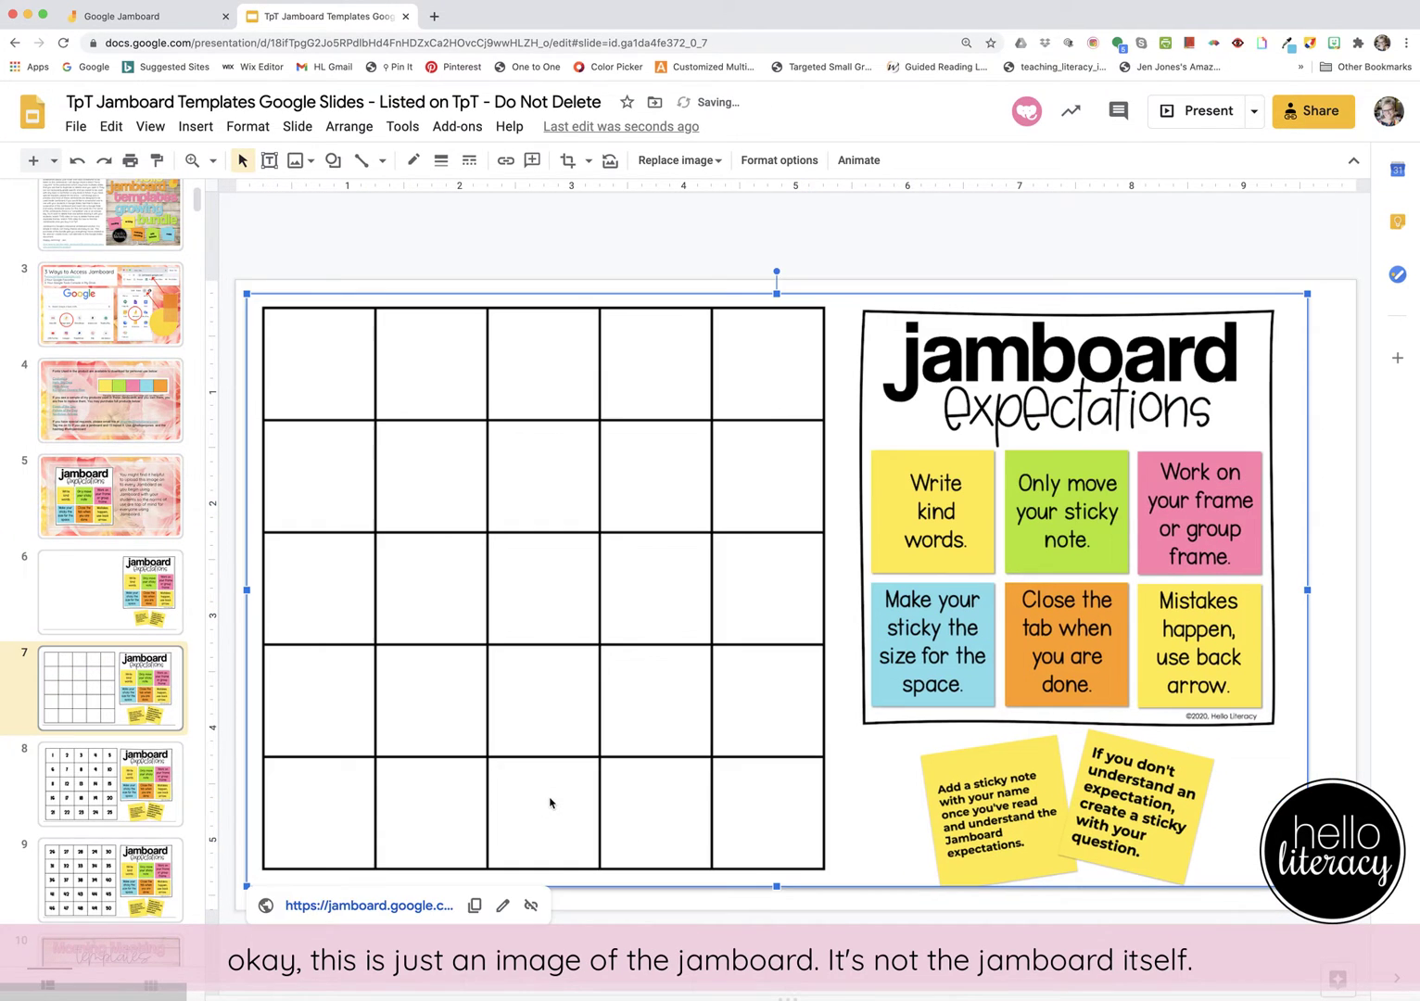
{"action": "left_click", "coordinate": [502, 237]}
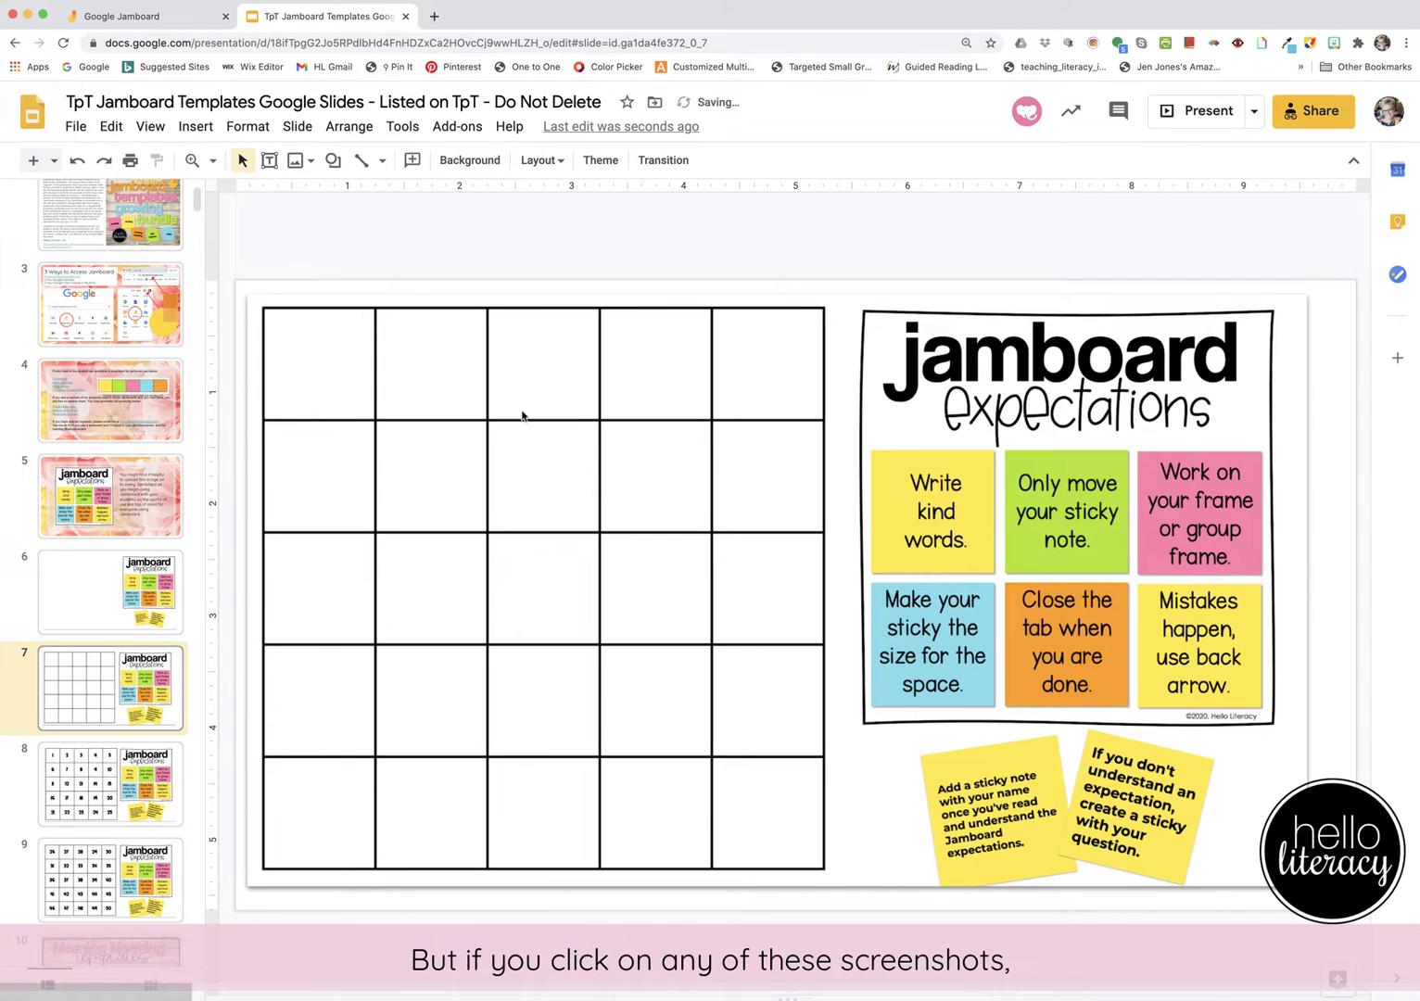
{"action": "left_click", "coordinate": [551, 483]}
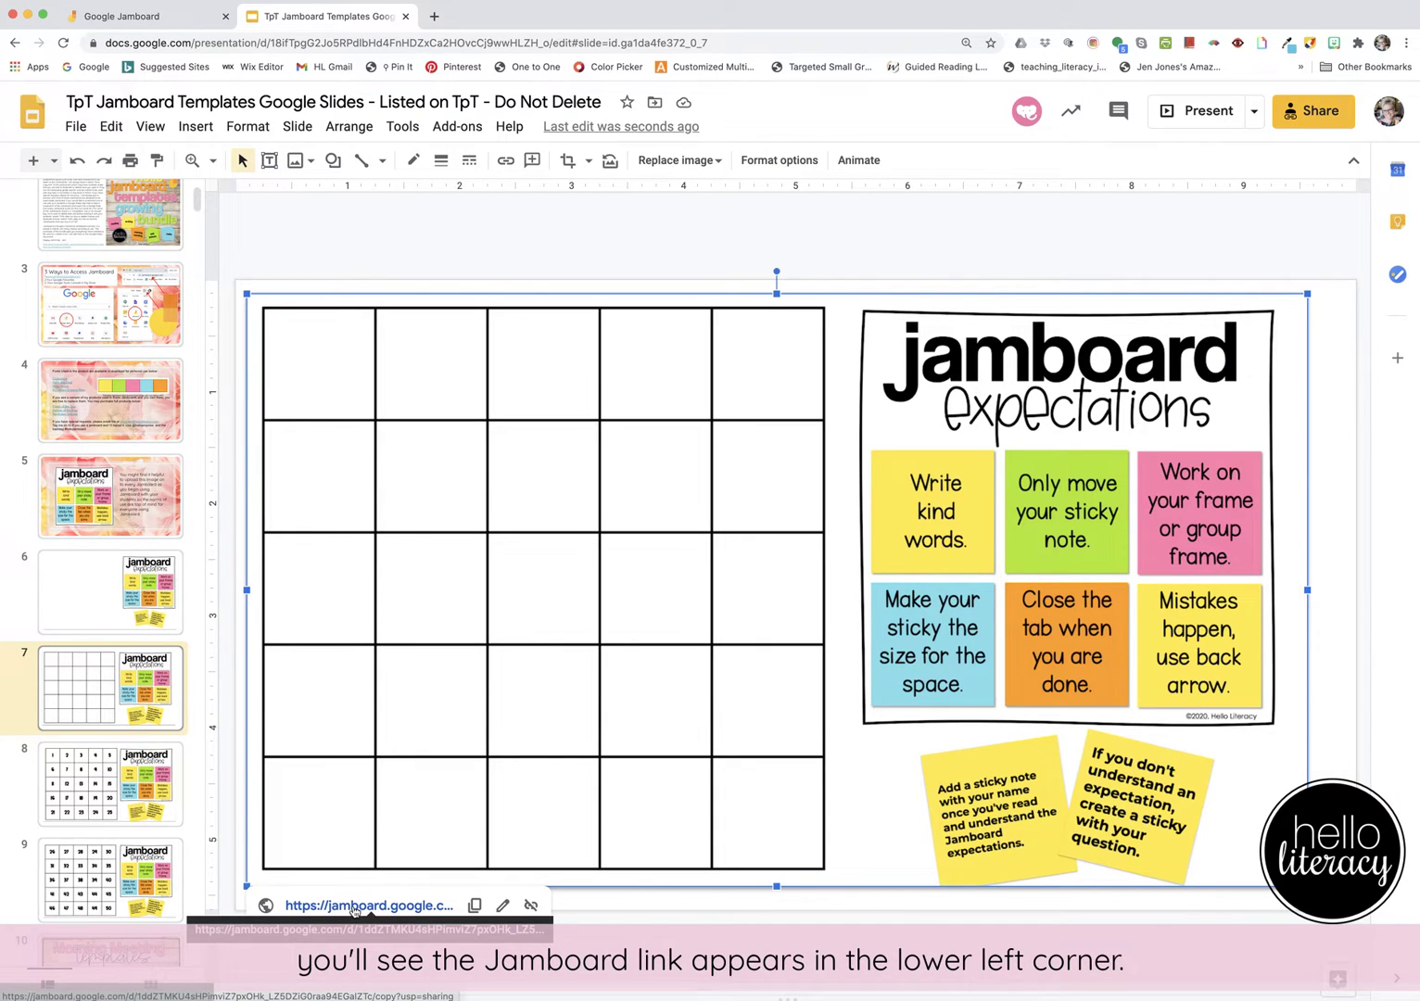
{"action": "left_click", "coordinate": [355, 909]}
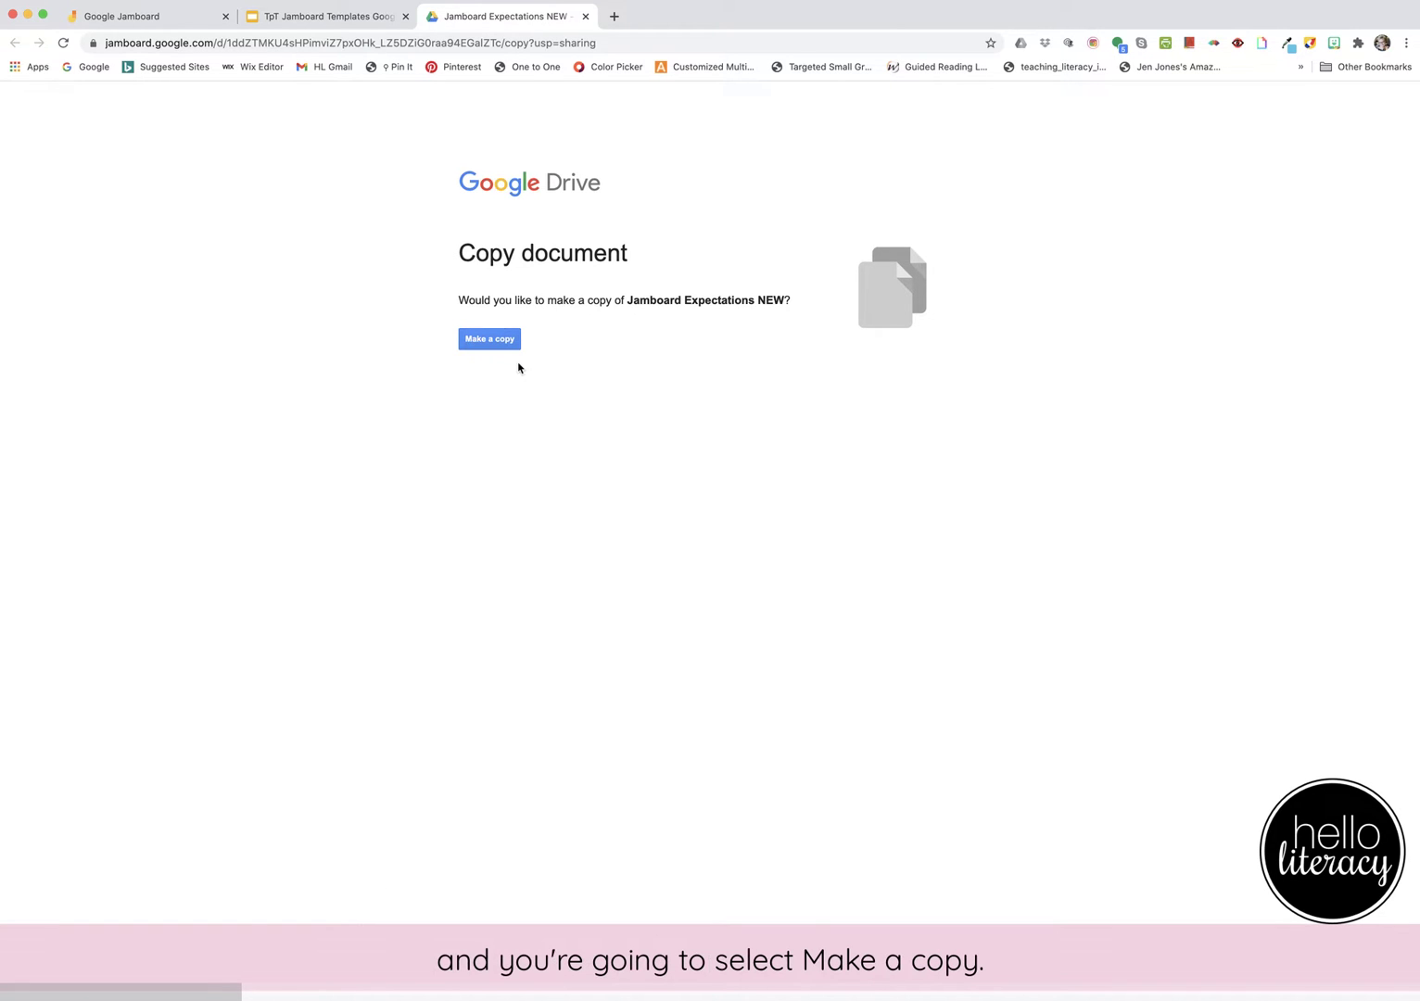
Make a copy of the Jamboard Expectations NEW jam and show its frame thumbnails.
{"action": "left_click", "coordinate": [490, 341]}
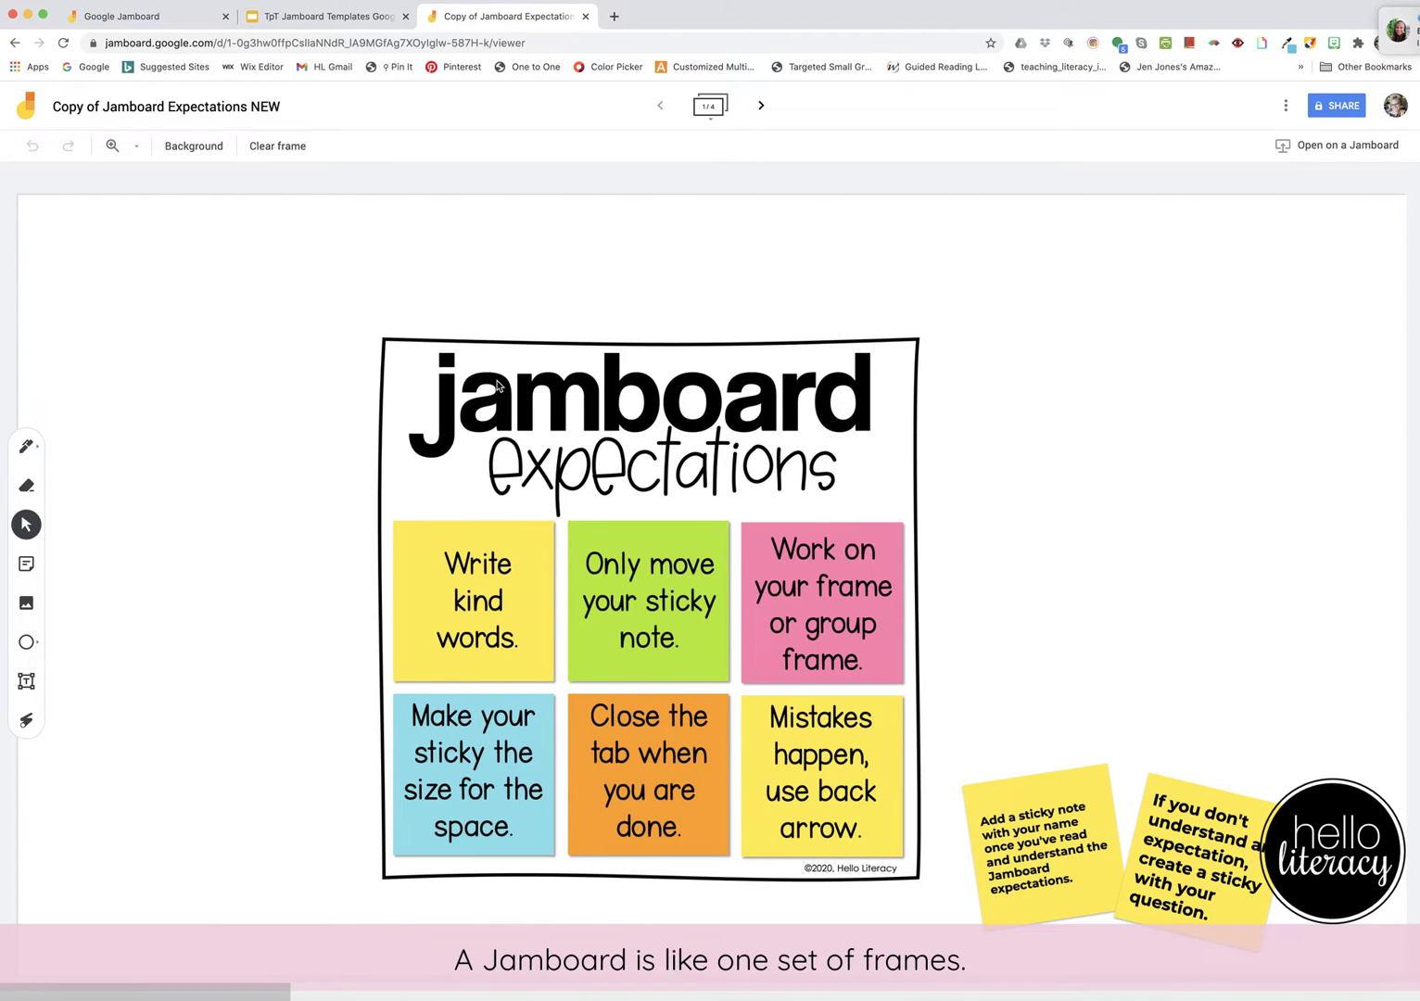
{"action": "left_click", "coordinate": [710, 108]}
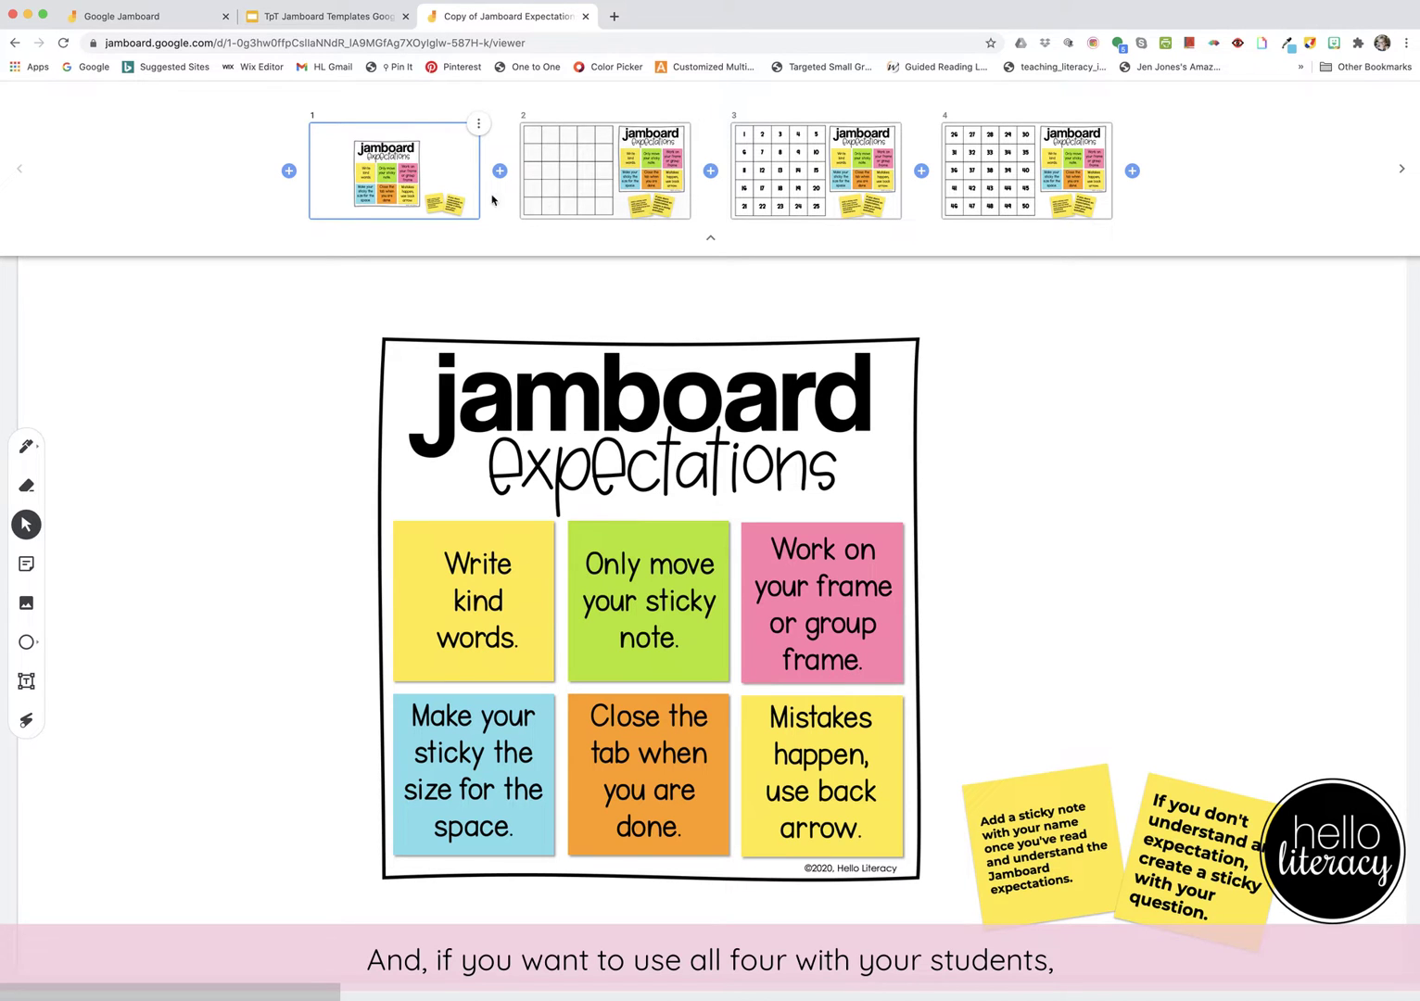
Step through the blank grid, 1–25 and 26–50 frames, ending on frame 4 (numbers 26–50).
{"action": "left_click", "coordinate": [619, 179]}
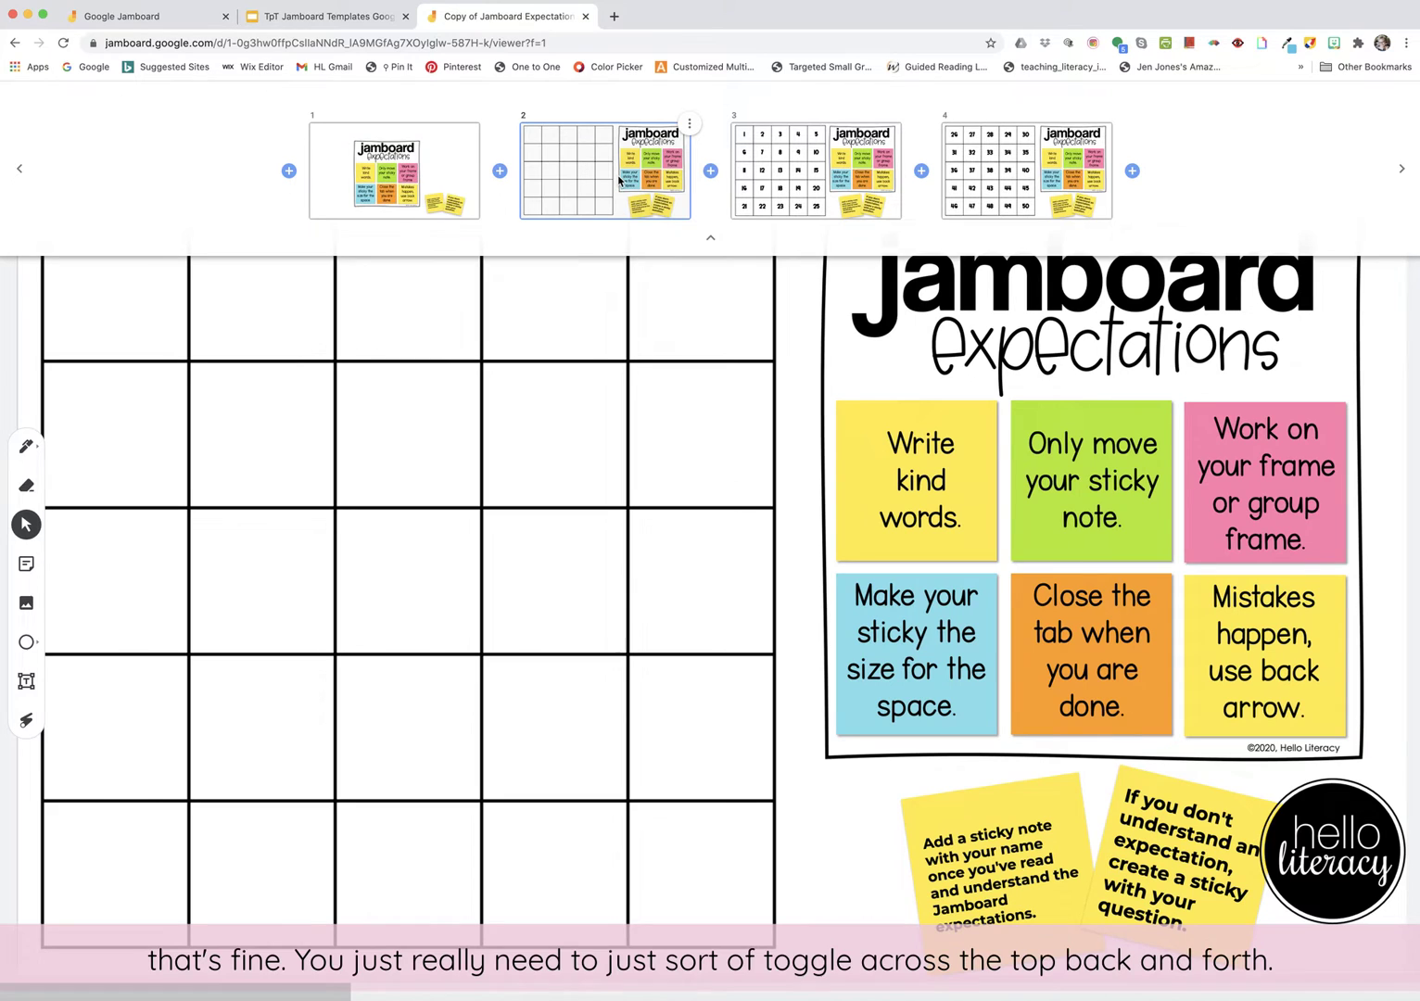
{"action": "left_click", "coordinate": [758, 179]}
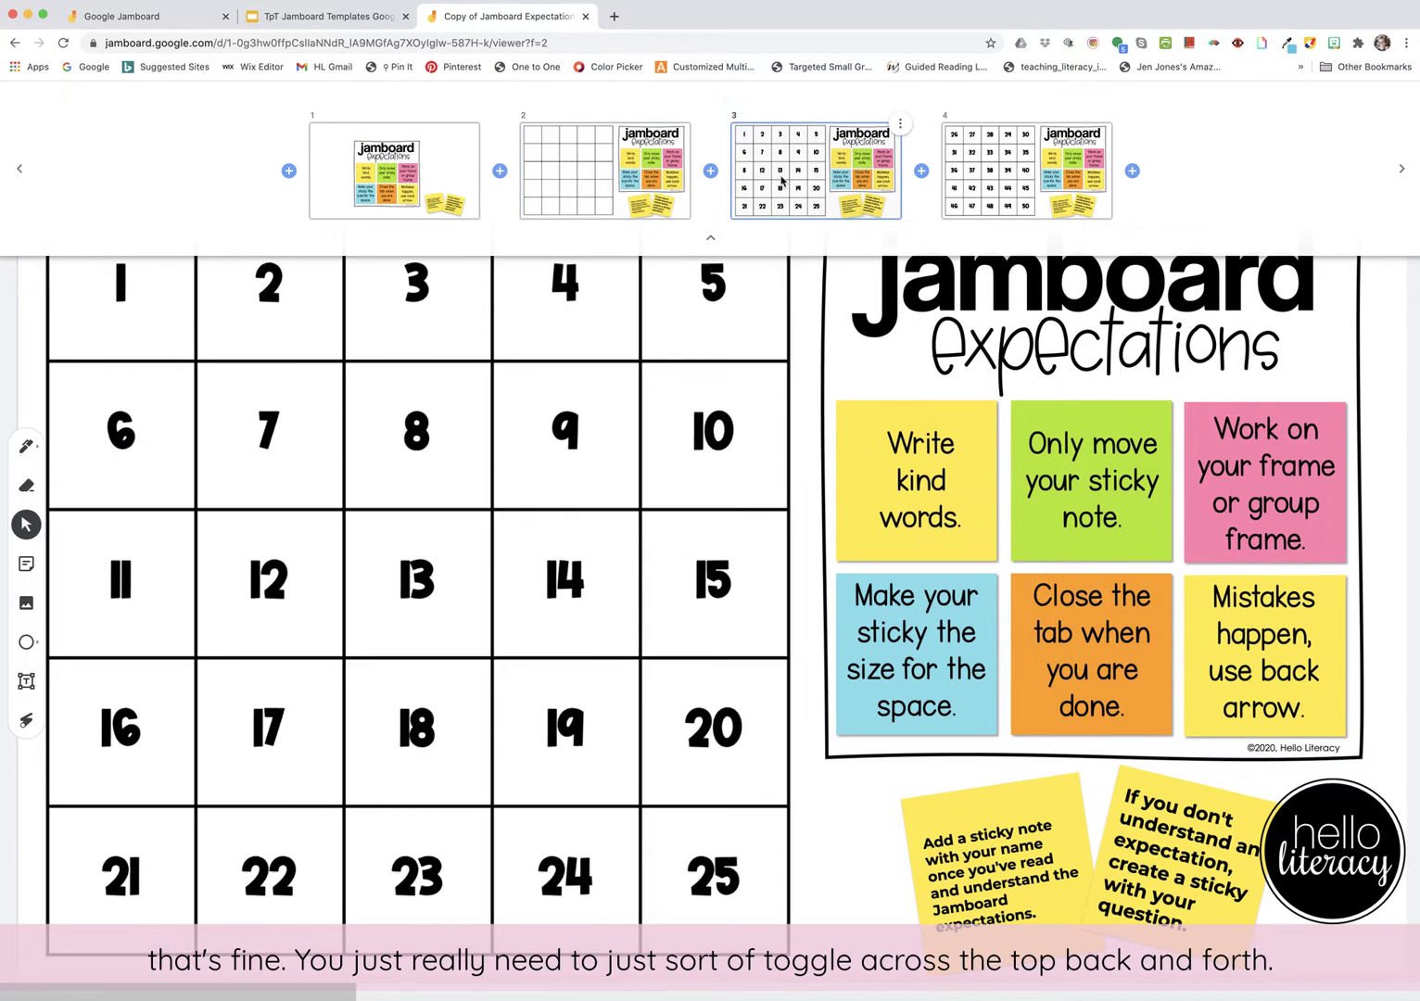
{"action": "left_click", "coordinate": [1020, 179]}
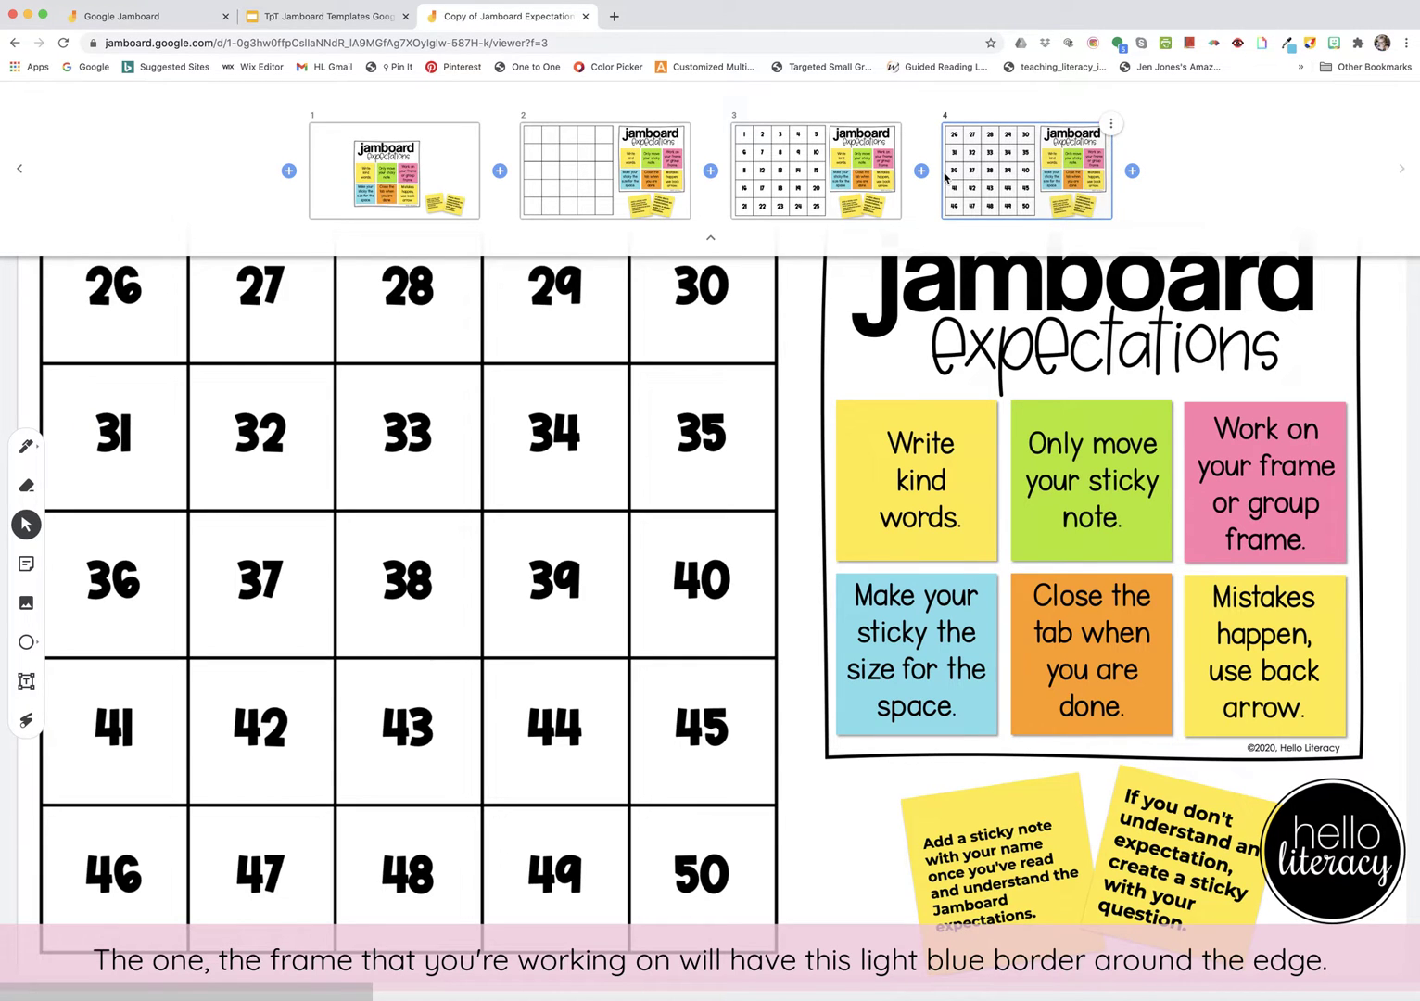
{"action": "left_click", "coordinate": [789, 168]}
{"action": "left_click", "coordinate": [608, 171]}
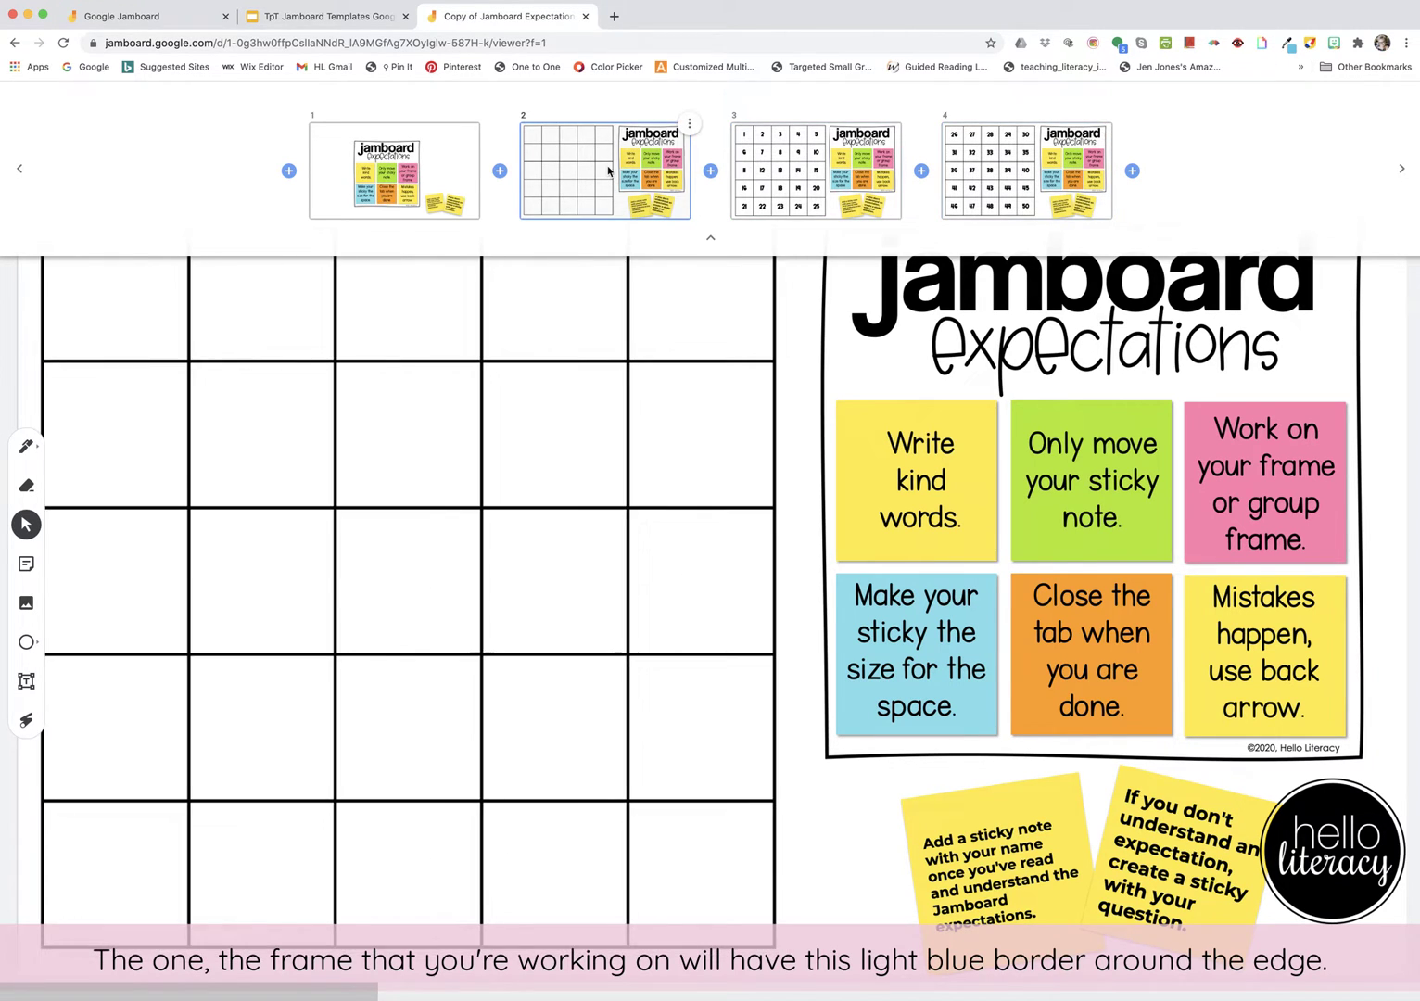
{"action": "left_click", "coordinate": [1014, 184]}
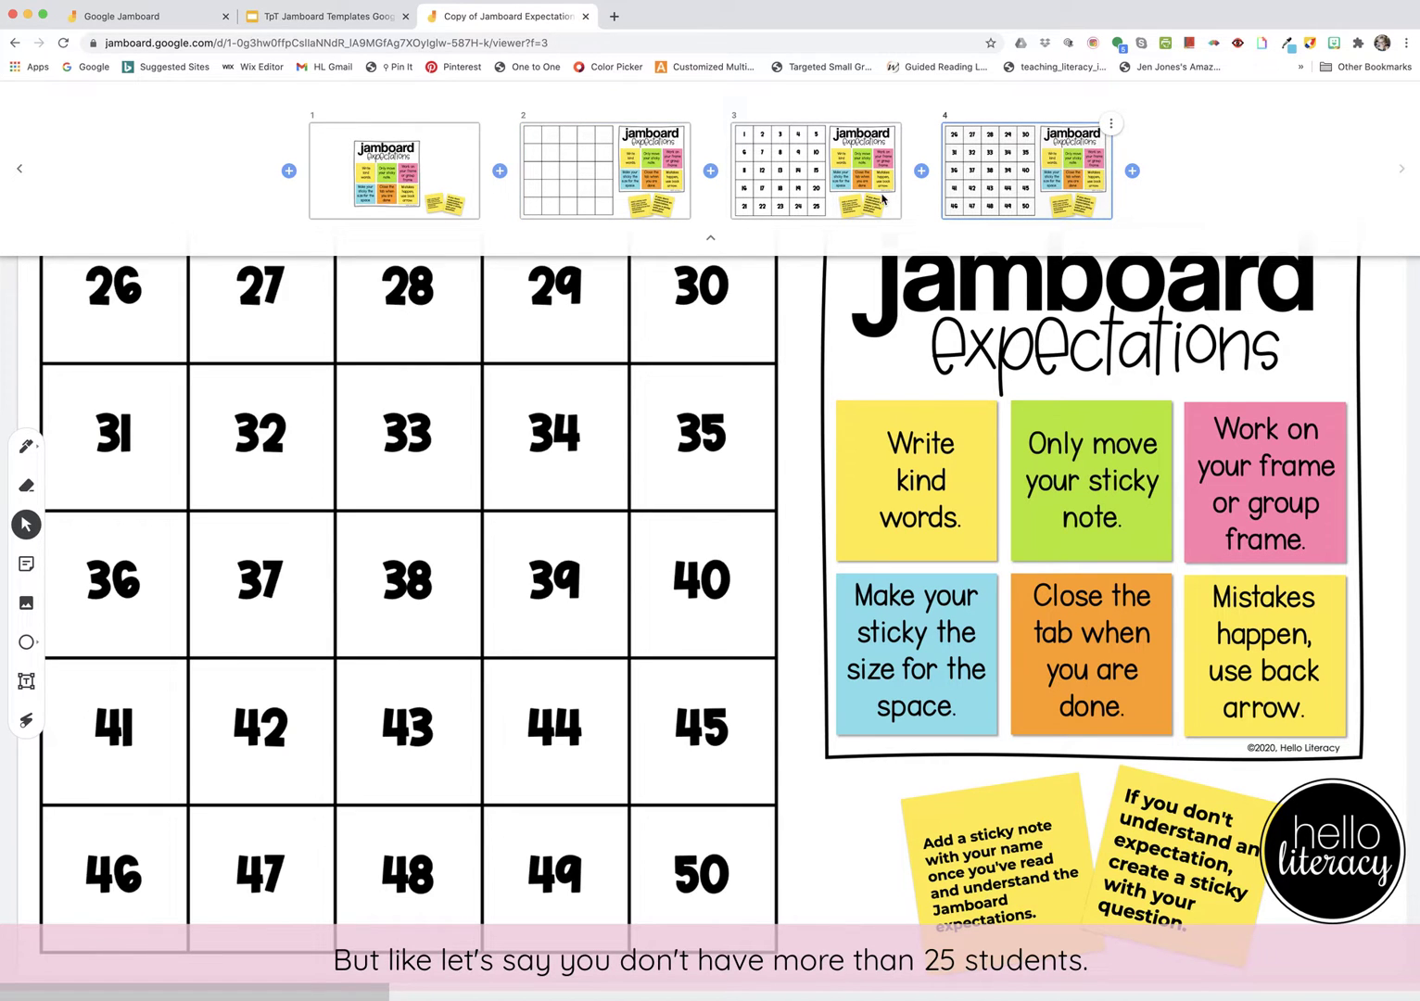
{"action": "left_click", "coordinate": [799, 186]}
{"action": "left_click", "coordinate": [1003, 179]}
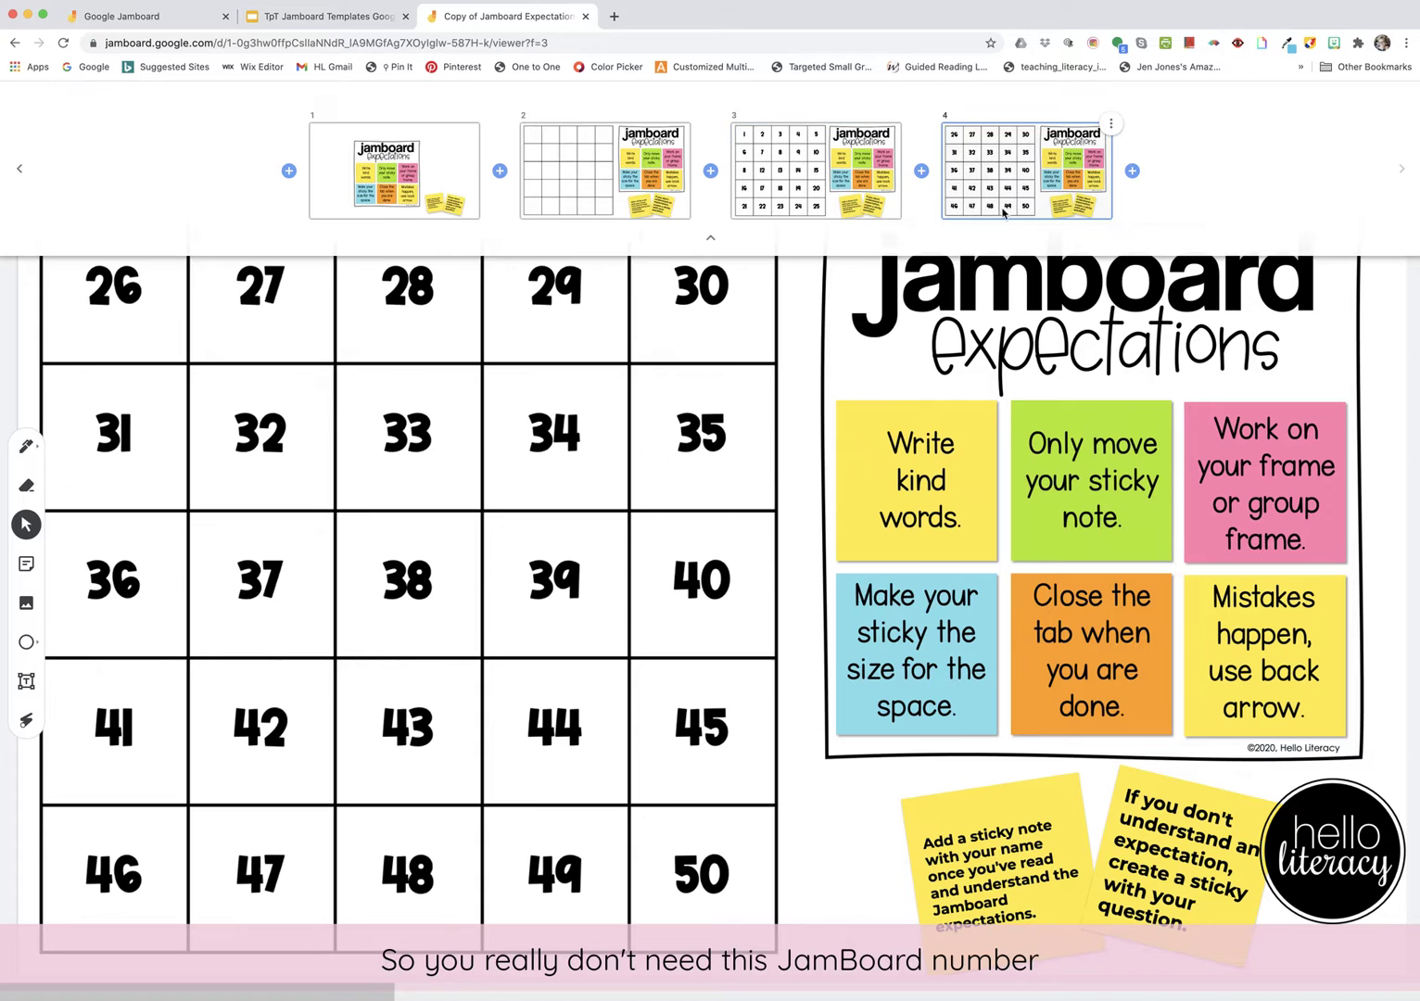
{"action": "left_click", "coordinate": [705, 237]}
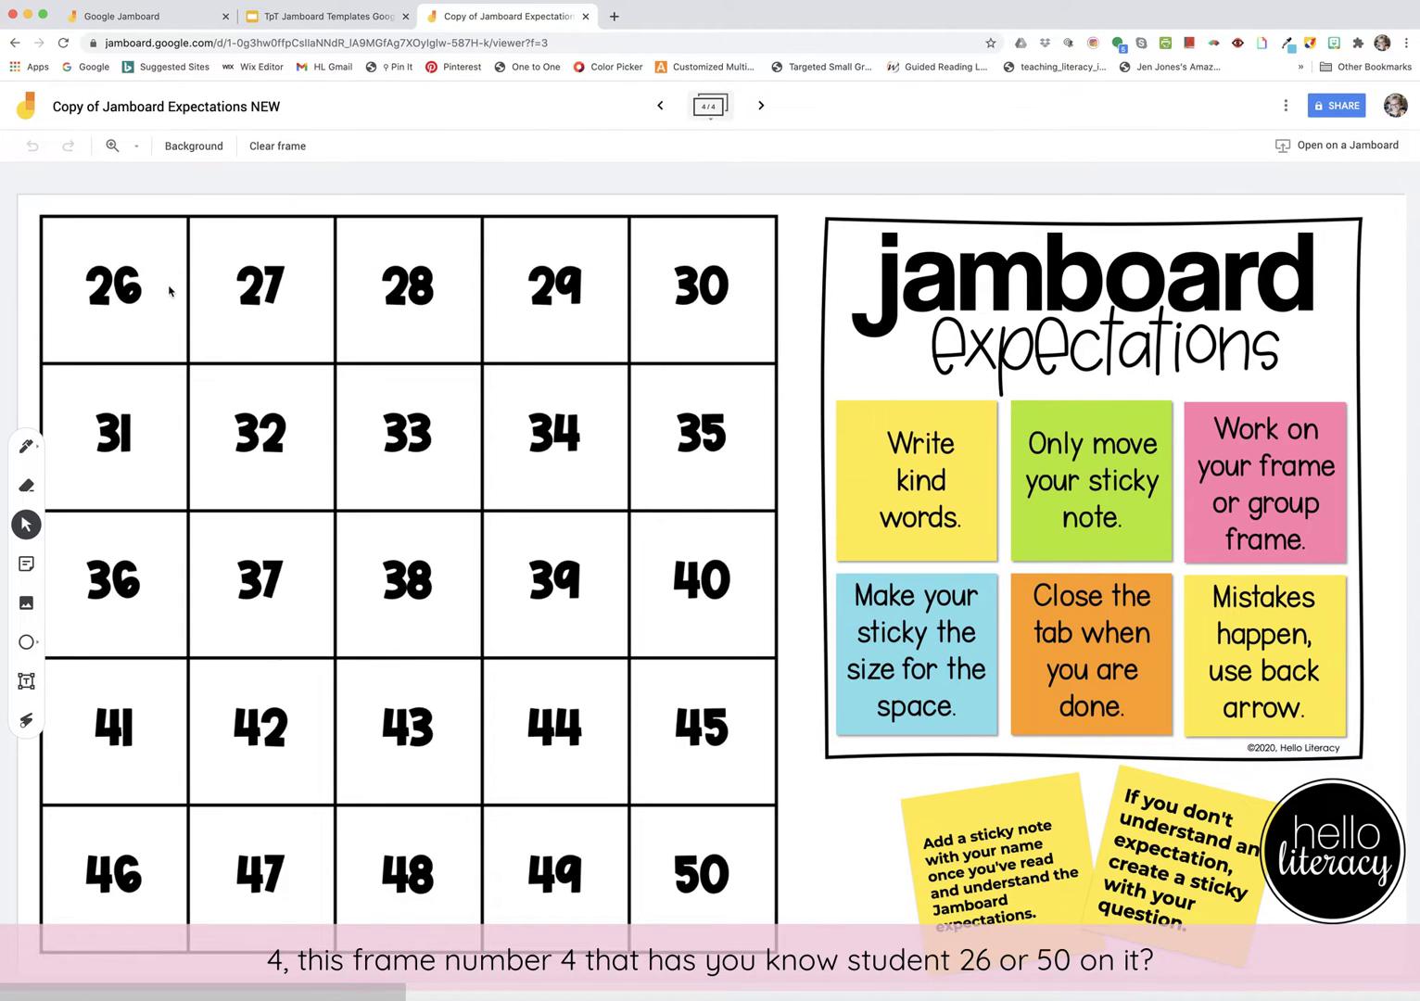
{"action": "left_click", "coordinate": [707, 108]}
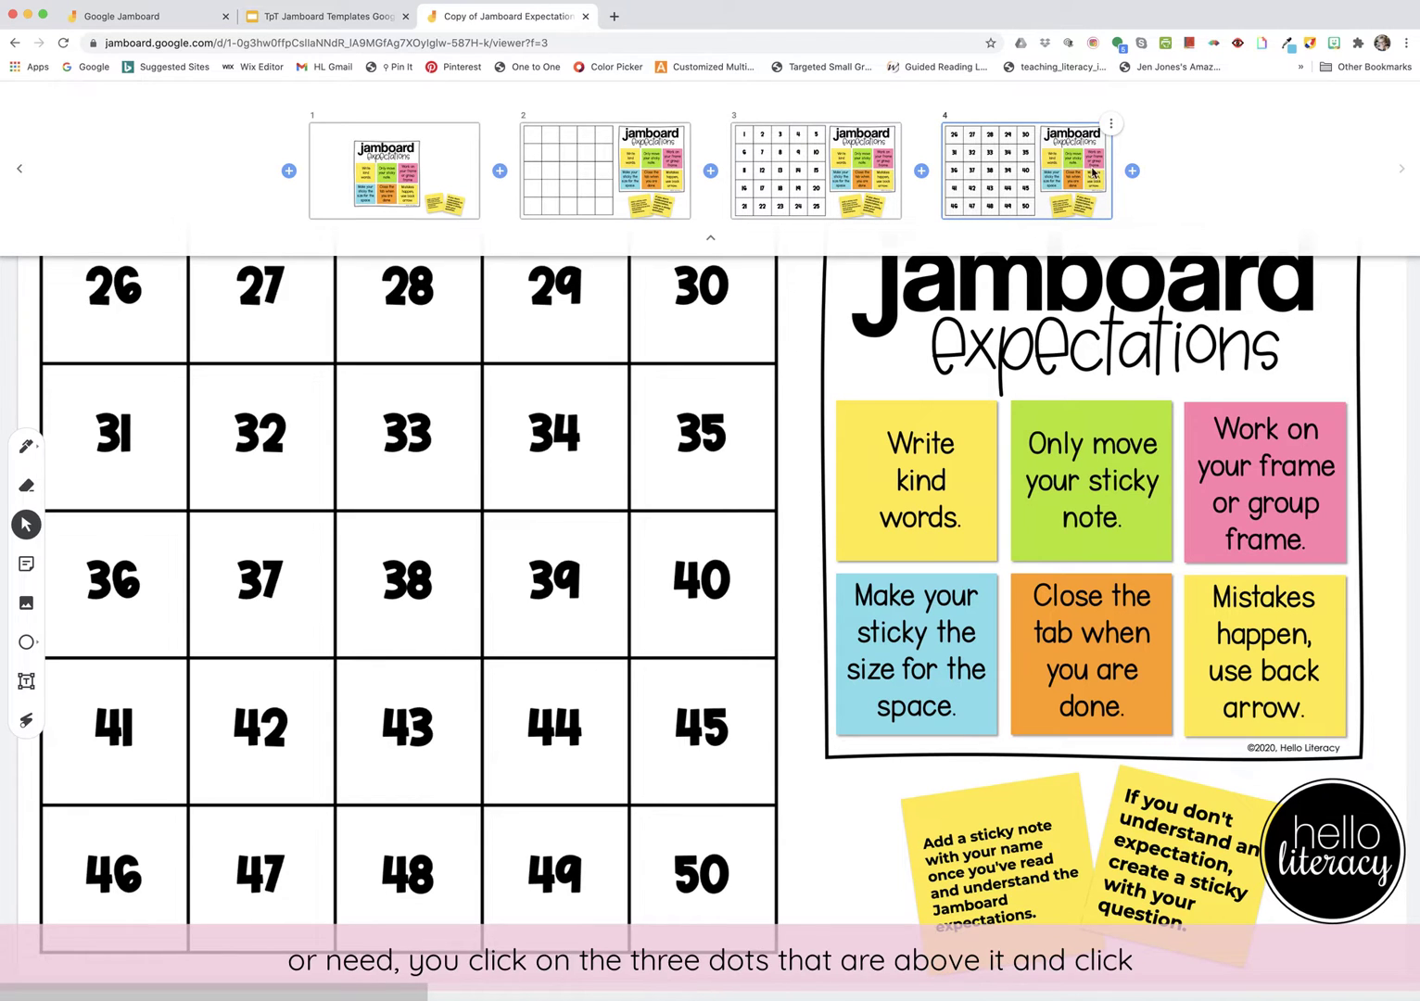
Delete frames 4 and 3, both numbered grids, then return to the first frame.
{"action": "left_click", "coordinate": [1111, 123]}
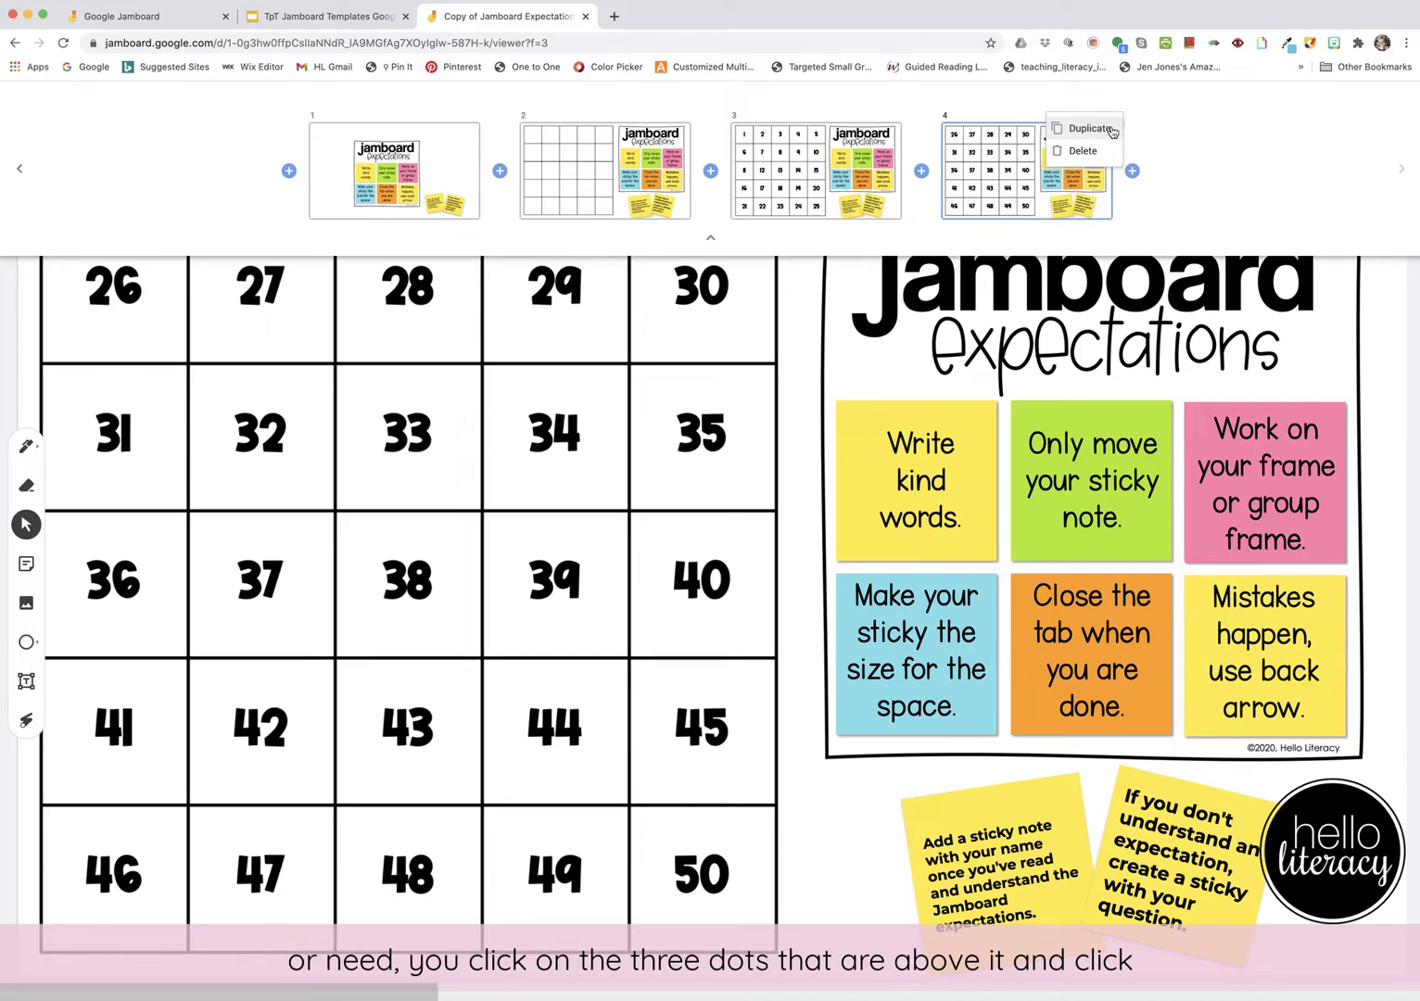
{"action": "left_click", "coordinate": [1088, 152]}
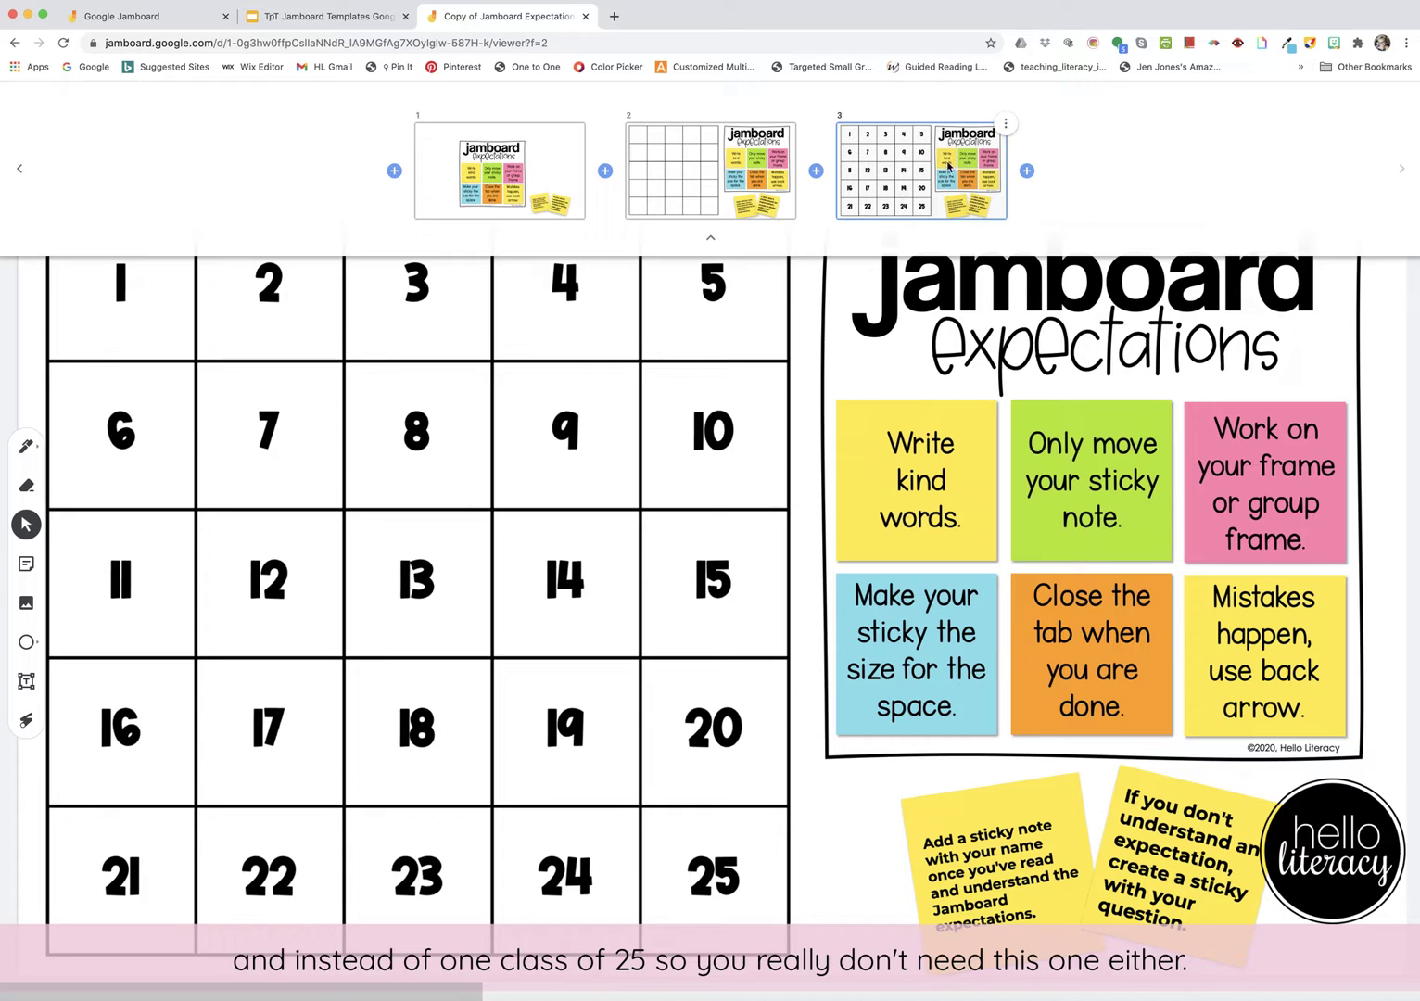
{"action": "left_click", "coordinate": [1005, 124]}
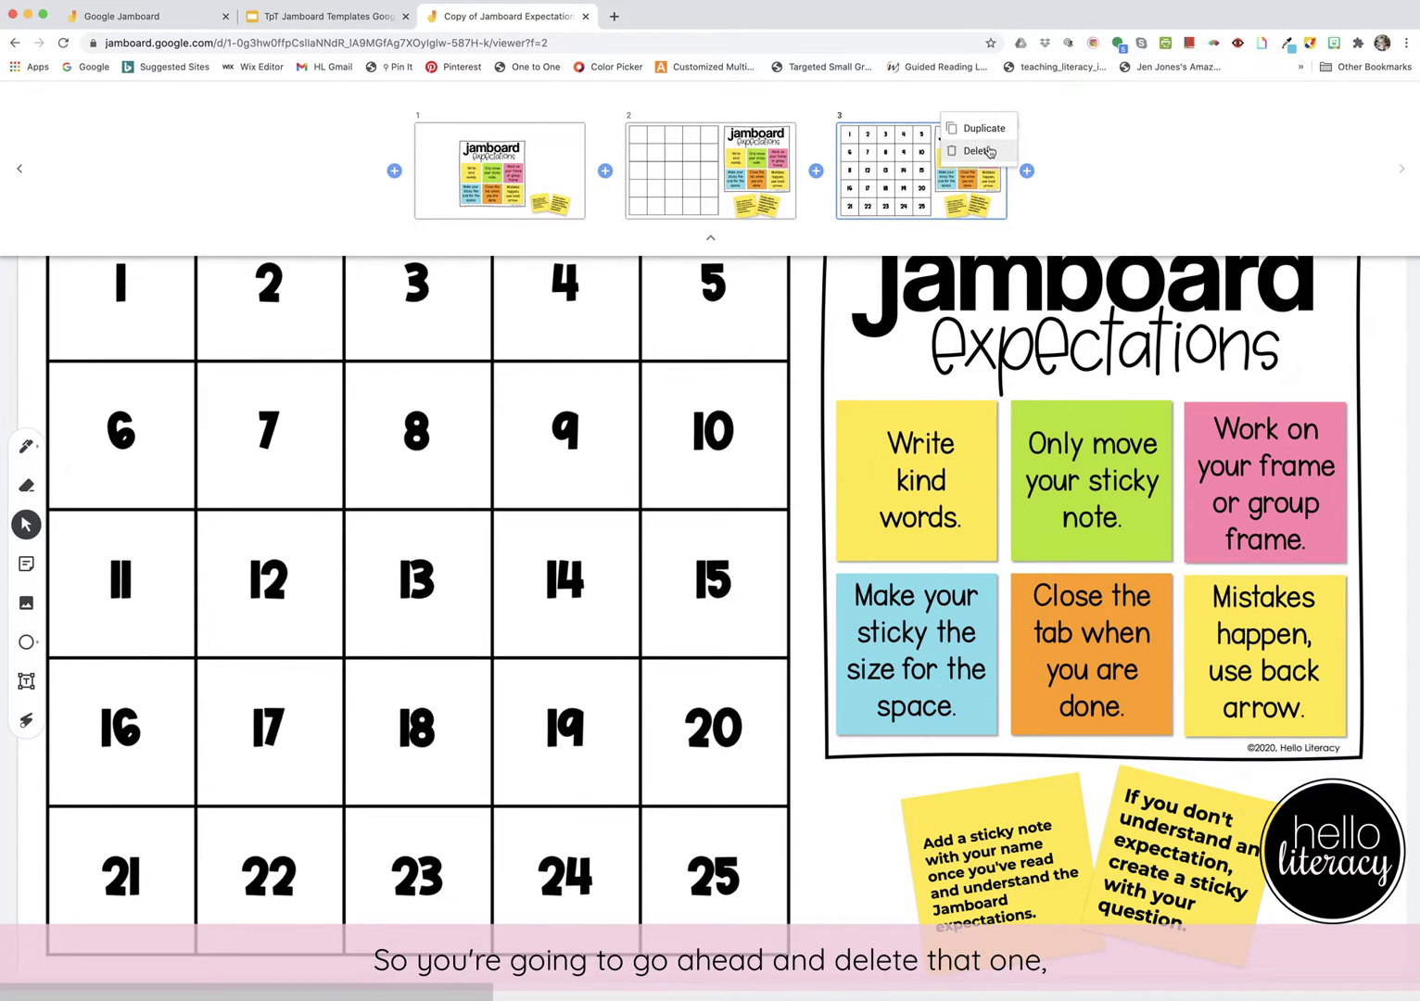
{"action": "left_click", "coordinate": [978, 151]}
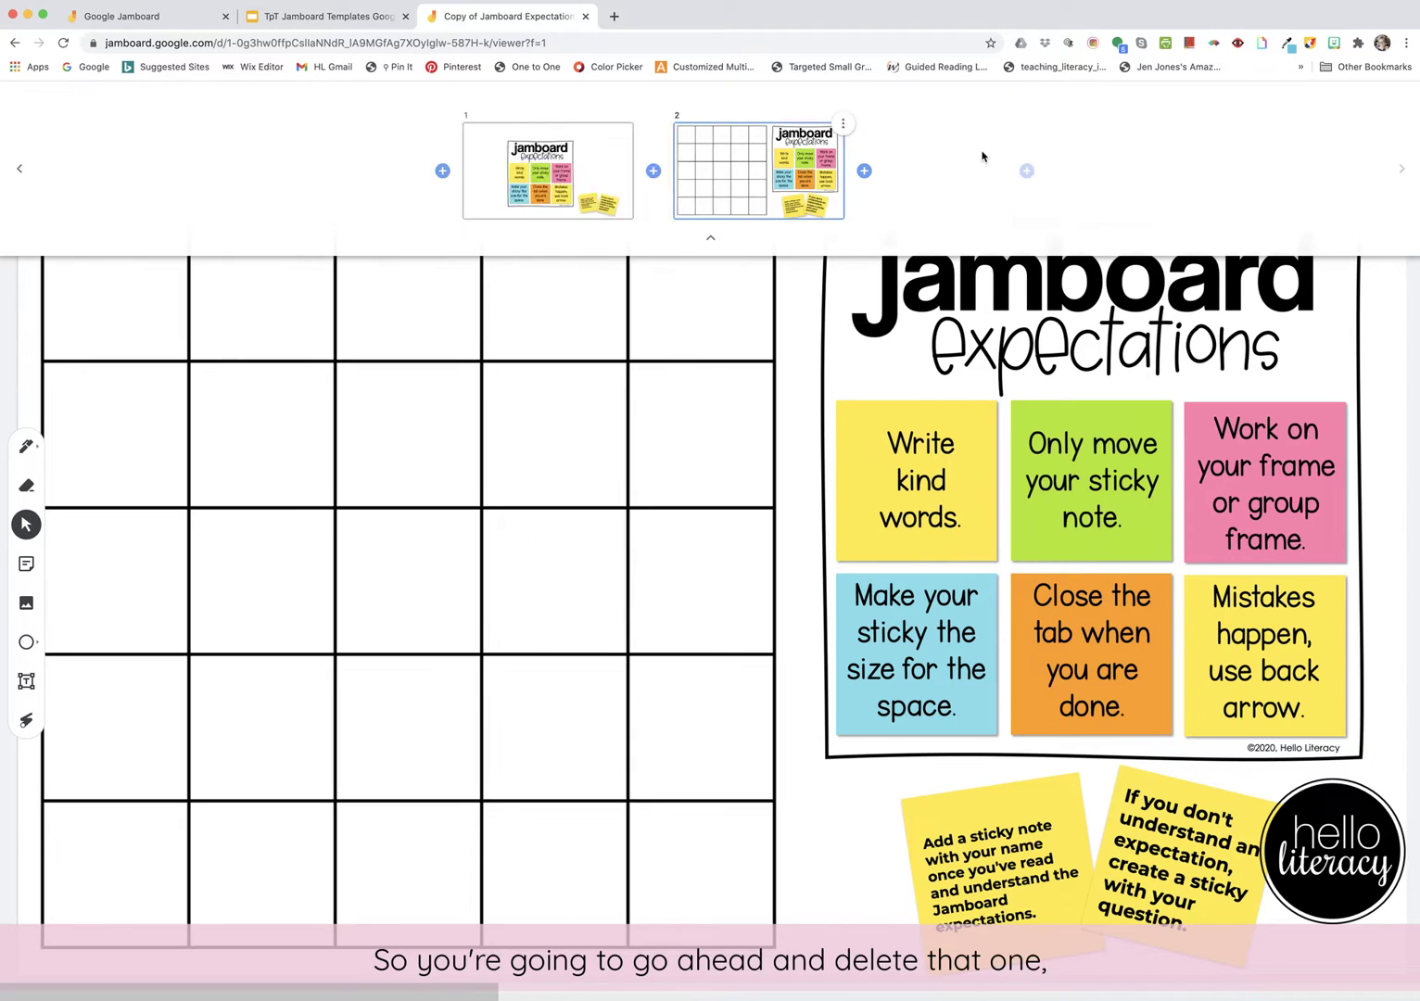
{"action": "left_click", "coordinate": [708, 238]}
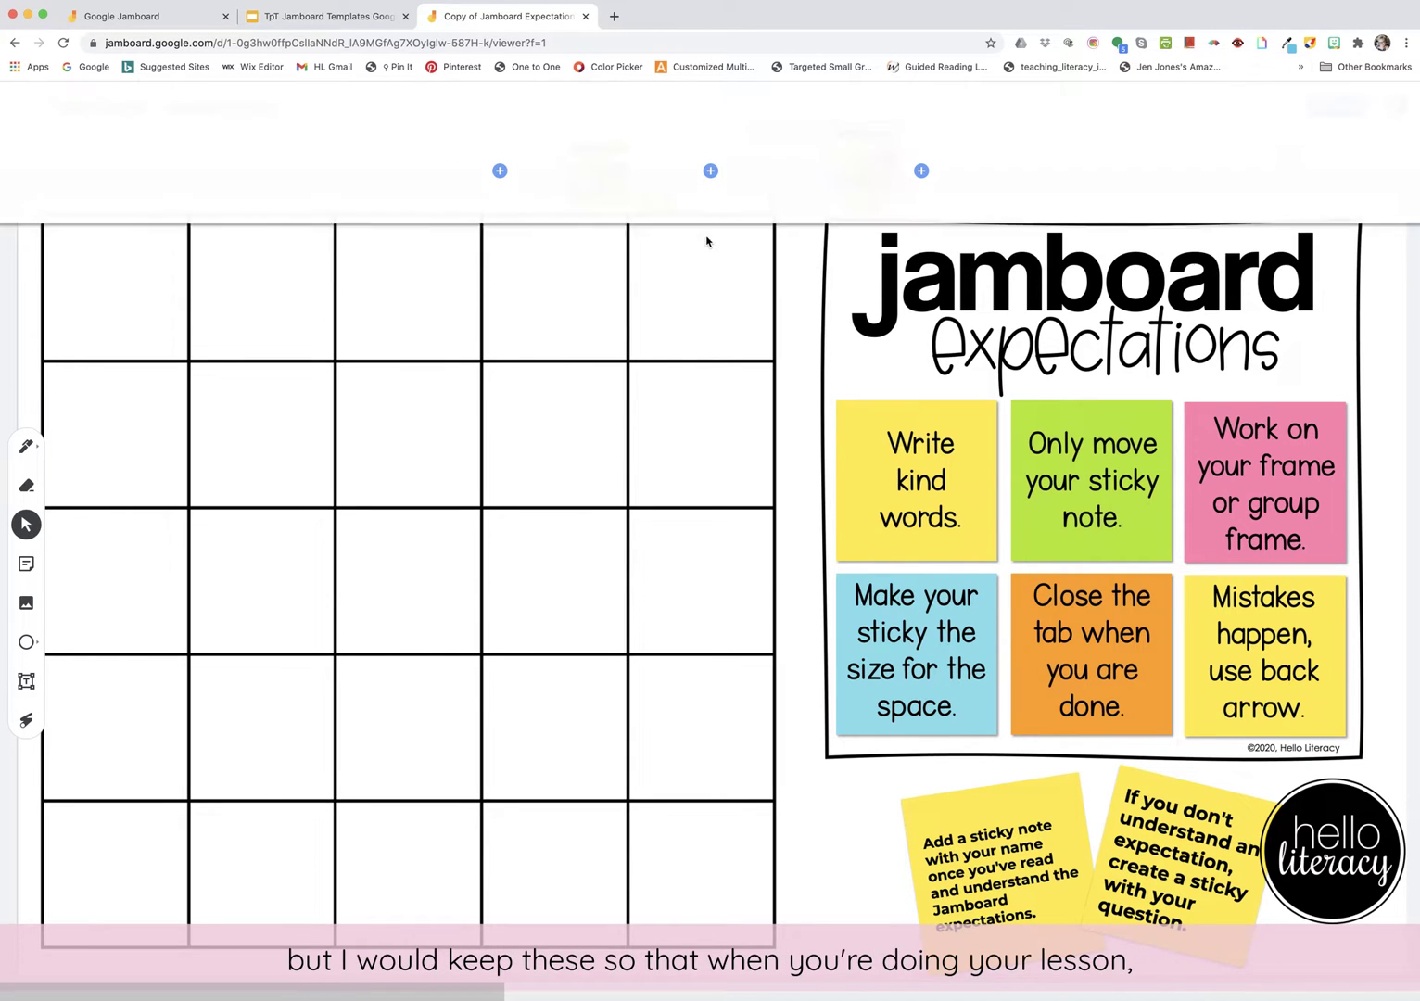
{"action": "left_click", "coordinate": [660, 105]}
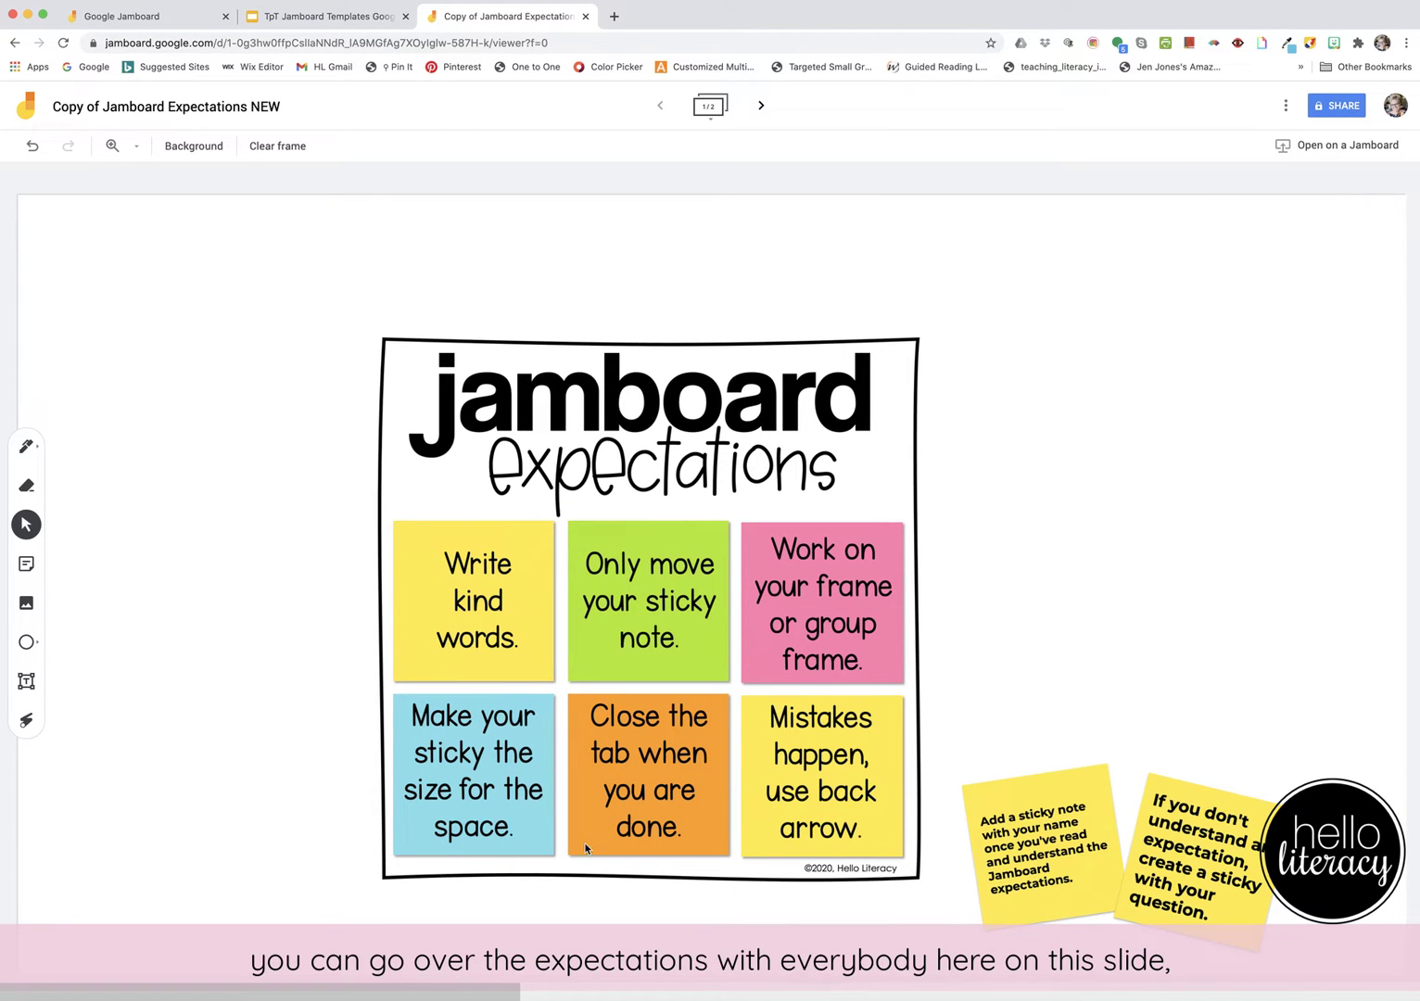
Move the expectations image on frame 1 and enlarge it with its corner handle.
{"action": "left_click", "coordinate": [742, 509]}
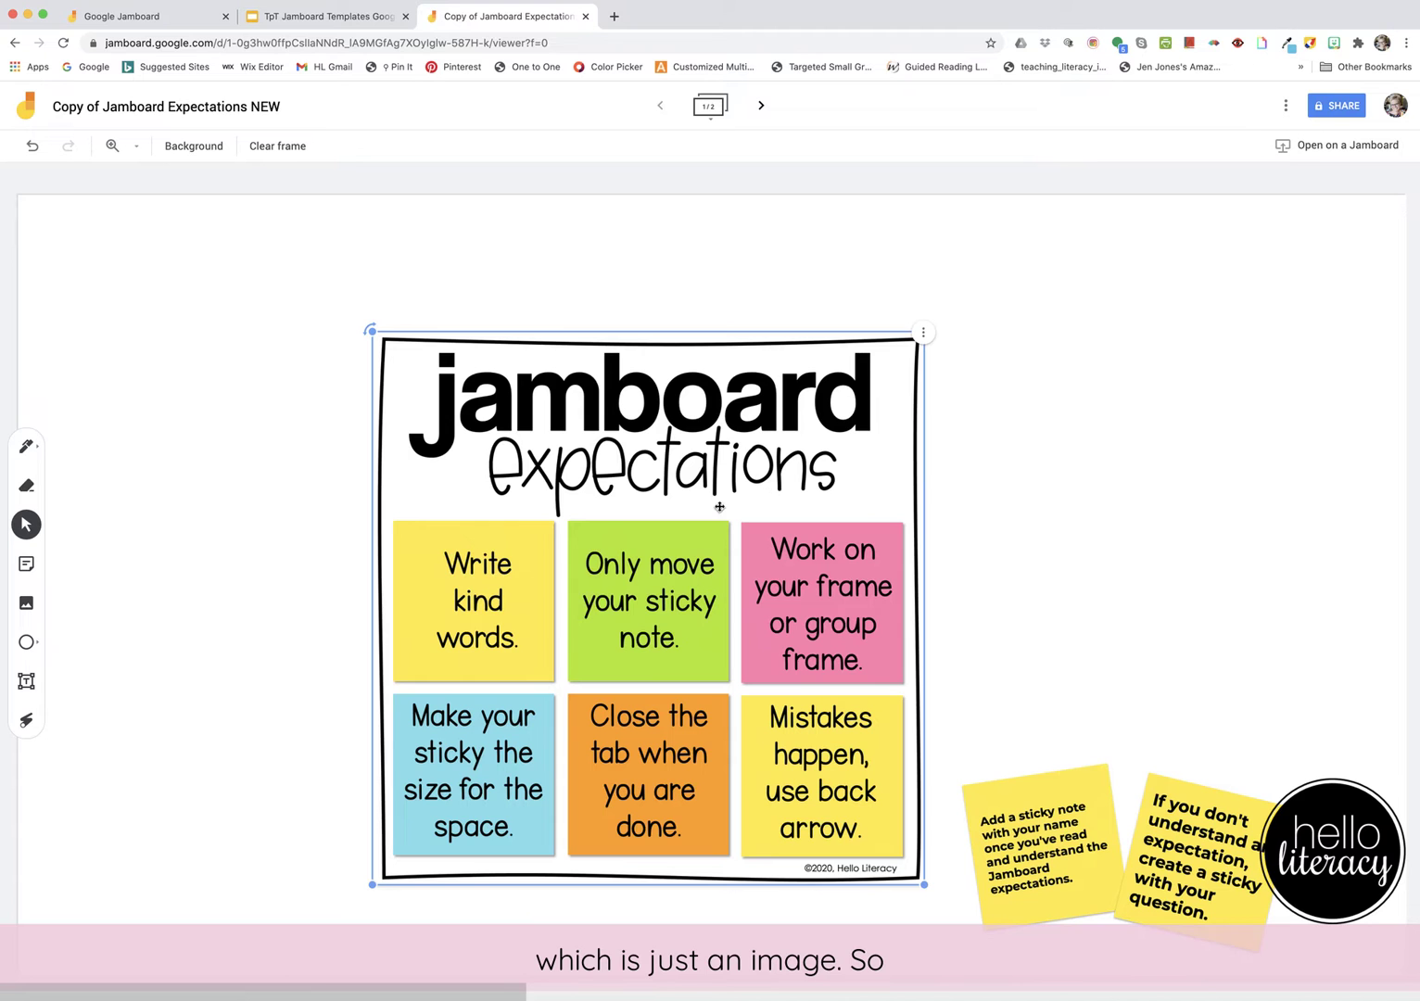
{"action": "left_click_drag", "start_coordinate": [715, 523], "coordinate": [822, 413]}
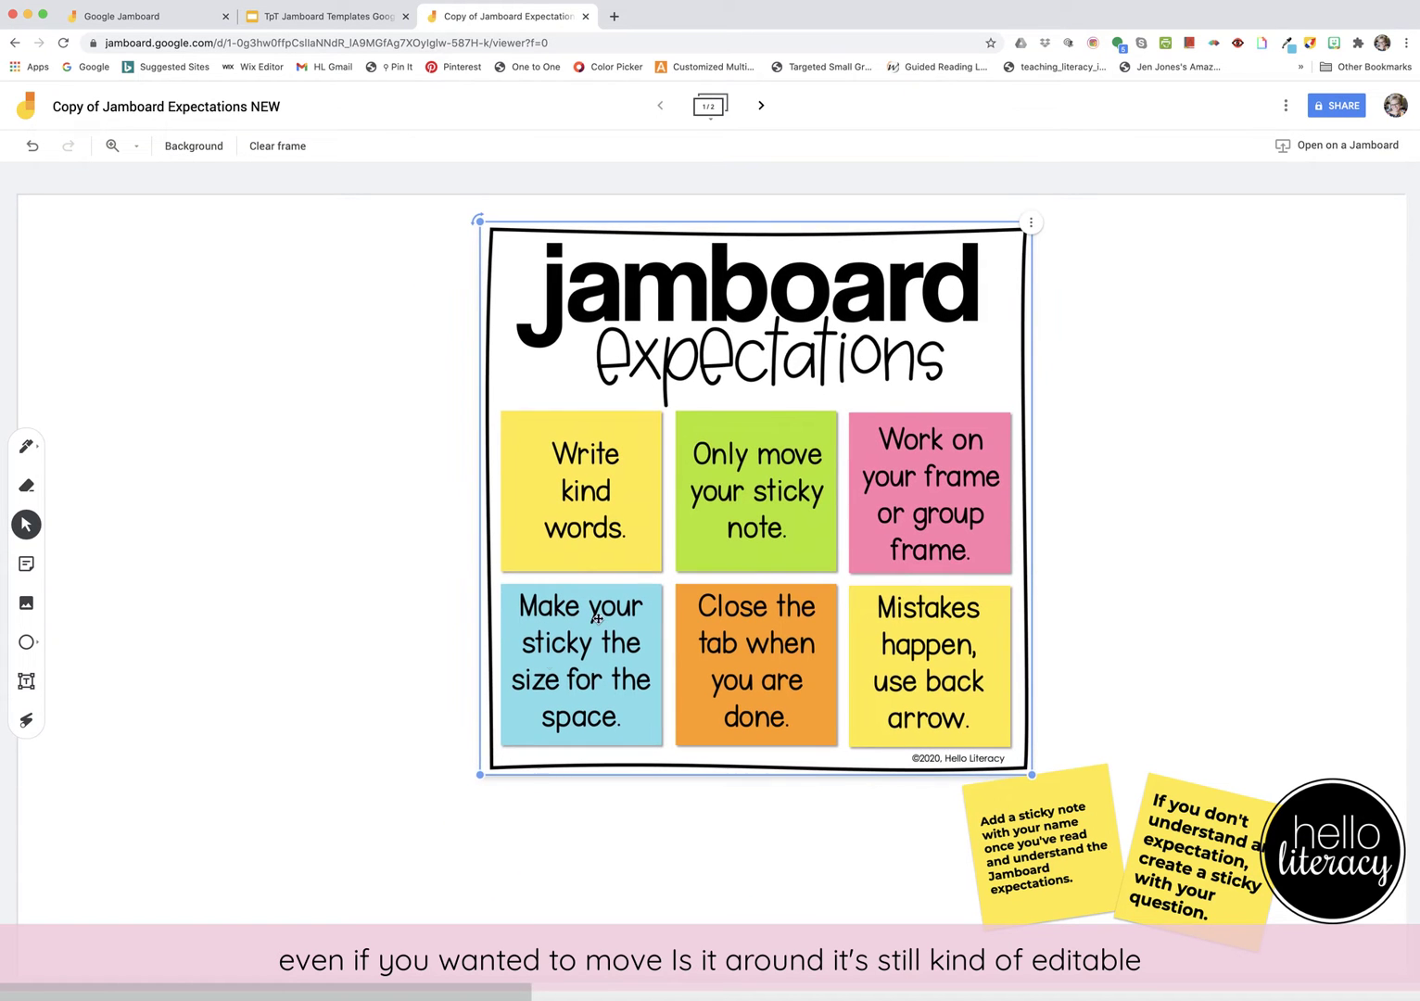
{"action": "left_click_drag", "start_coordinate": [477, 777], "coordinate": [396, 858]}
{"action": "left_click_drag", "start_coordinate": [529, 737], "coordinate": [515, 785]}
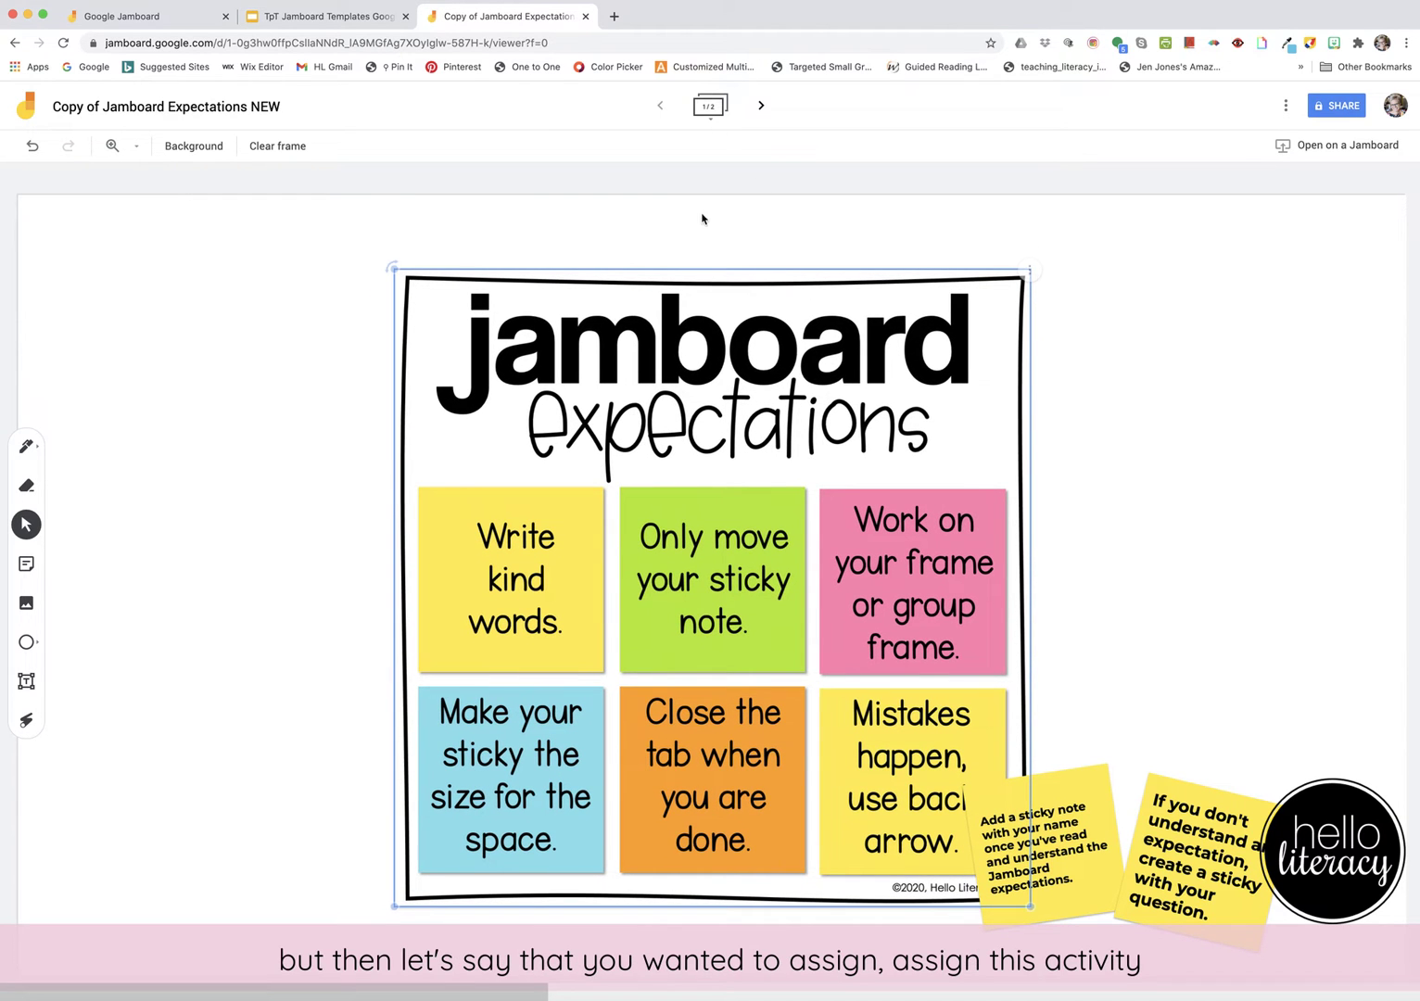
{"action": "left_click", "coordinate": [712, 105]}
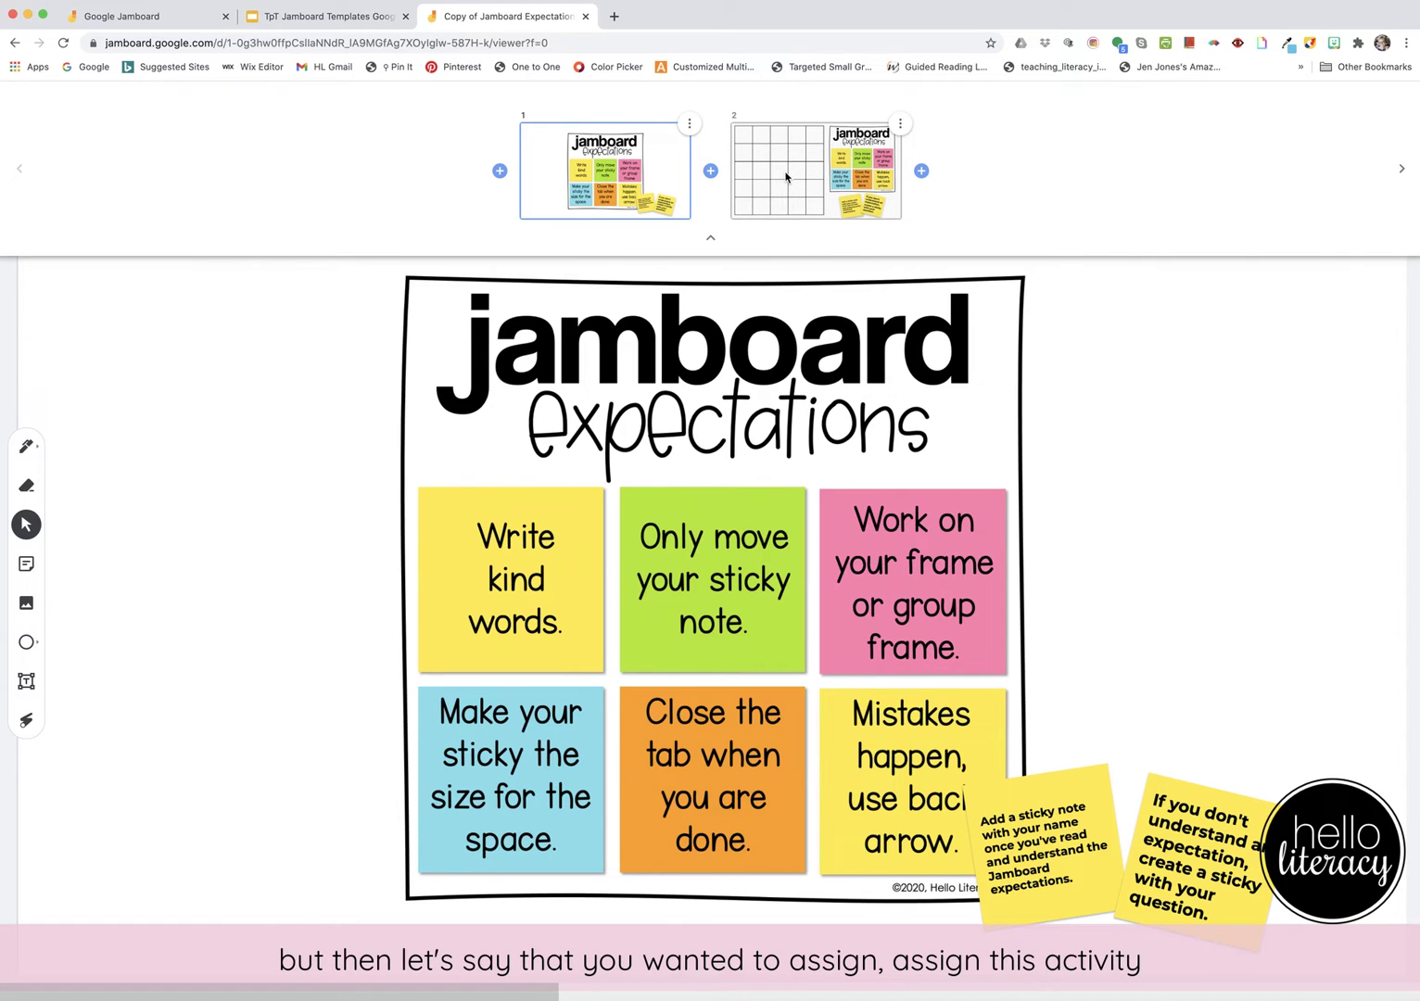
Duplicate the blank grid frame four times, giving five grid frames after the expectations frame.
{"action": "left_click", "coordinate": [785, 177]}
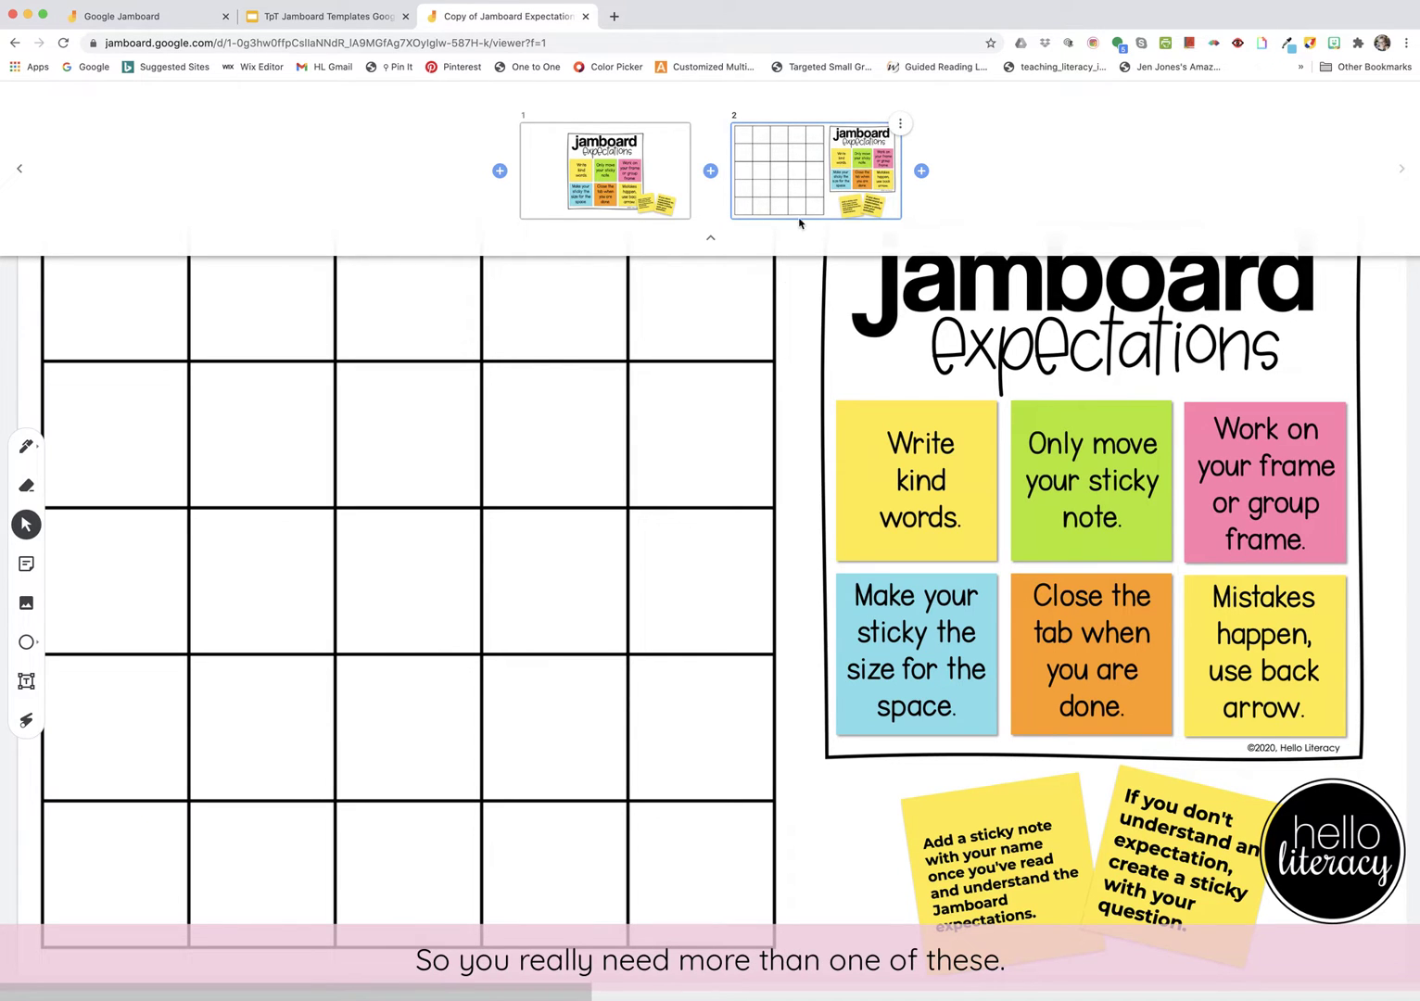
{"action": "left_click", "coordinate": [900, 126]}
{"action": "left_click", "coordinate": [889, 130]}
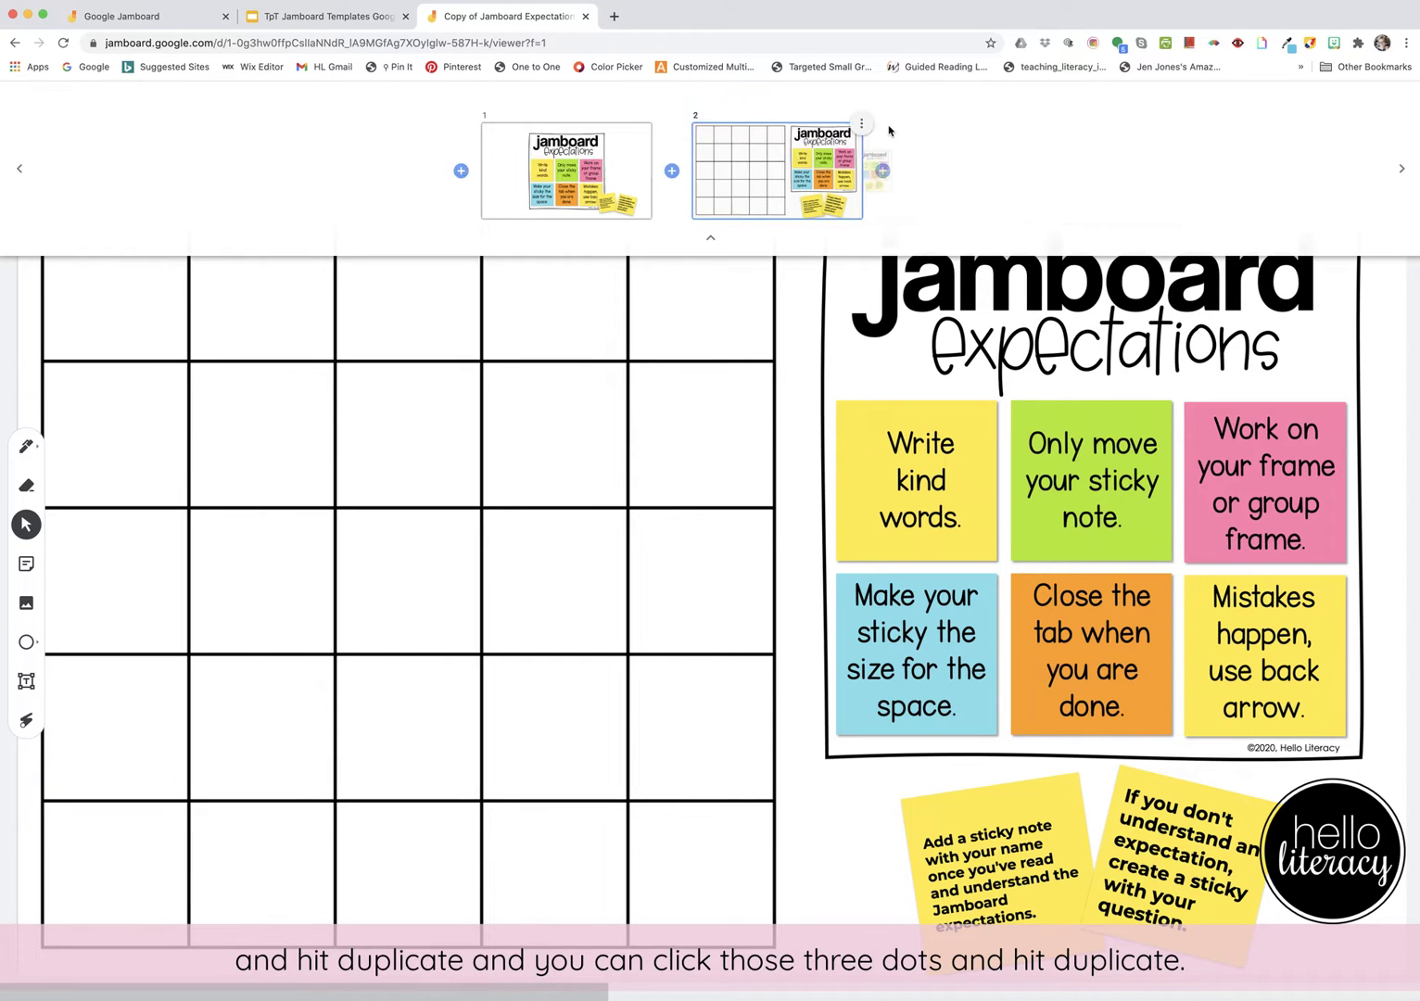
{"action": "left_click", "coordinate": [1003, 123]}
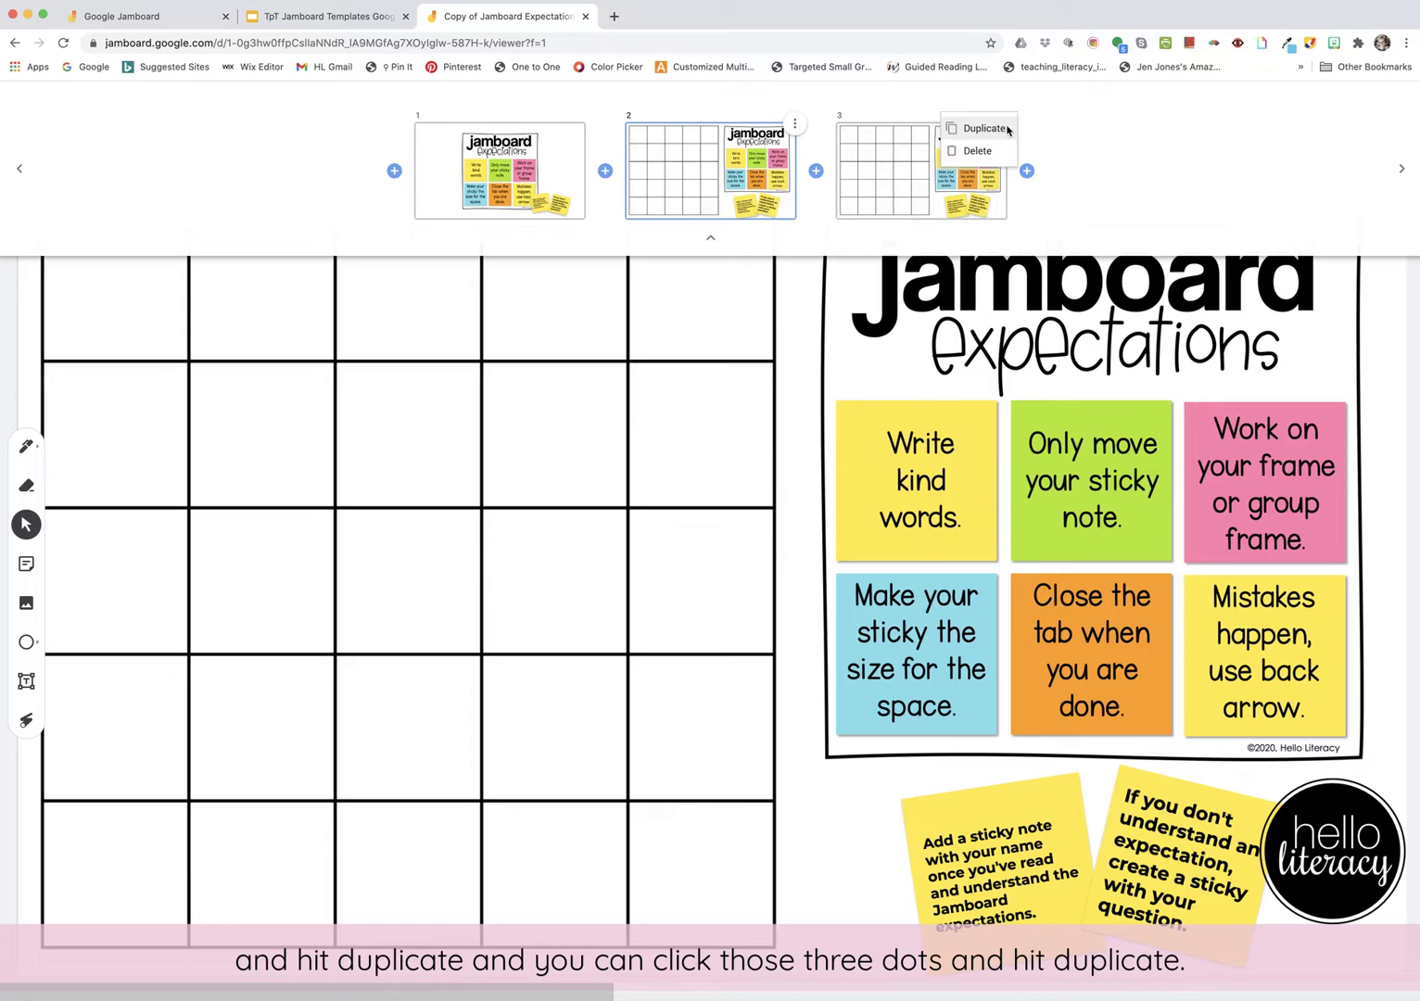
{"action": "left_click", "coordinate": [1008, 130]}
{"action": "left_click", "coordinate": [1109, 124]}
{"action": "left_click", "coordinate": [1090, 128]}
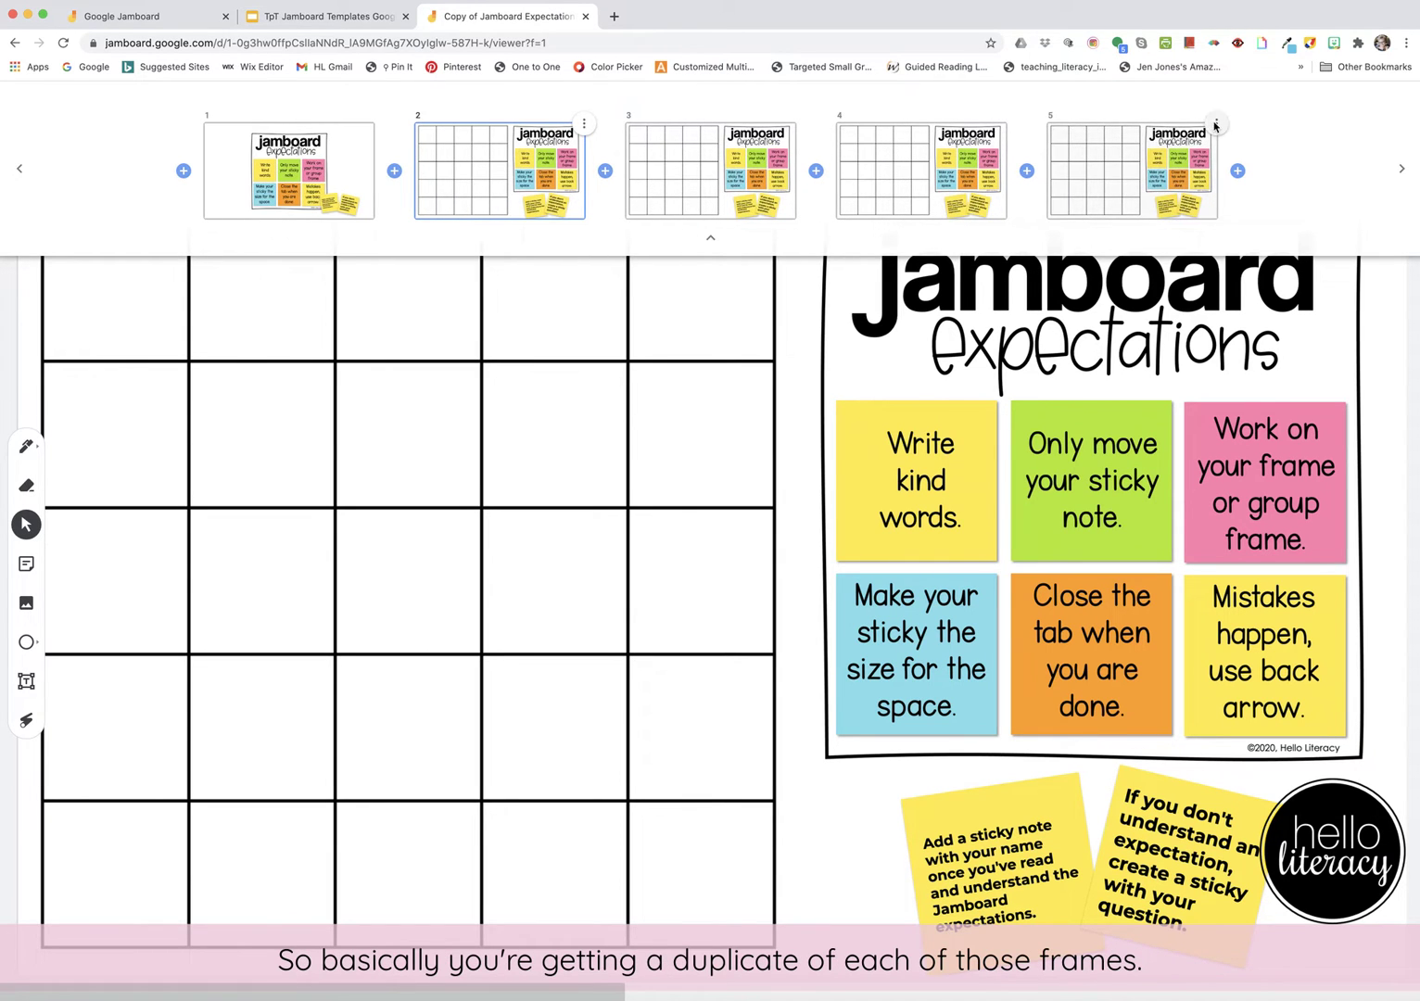
{"action": "left_click", "coordinate": [1215, 125]}
{"action": "left_click", "coordinate": [1199, 129]}
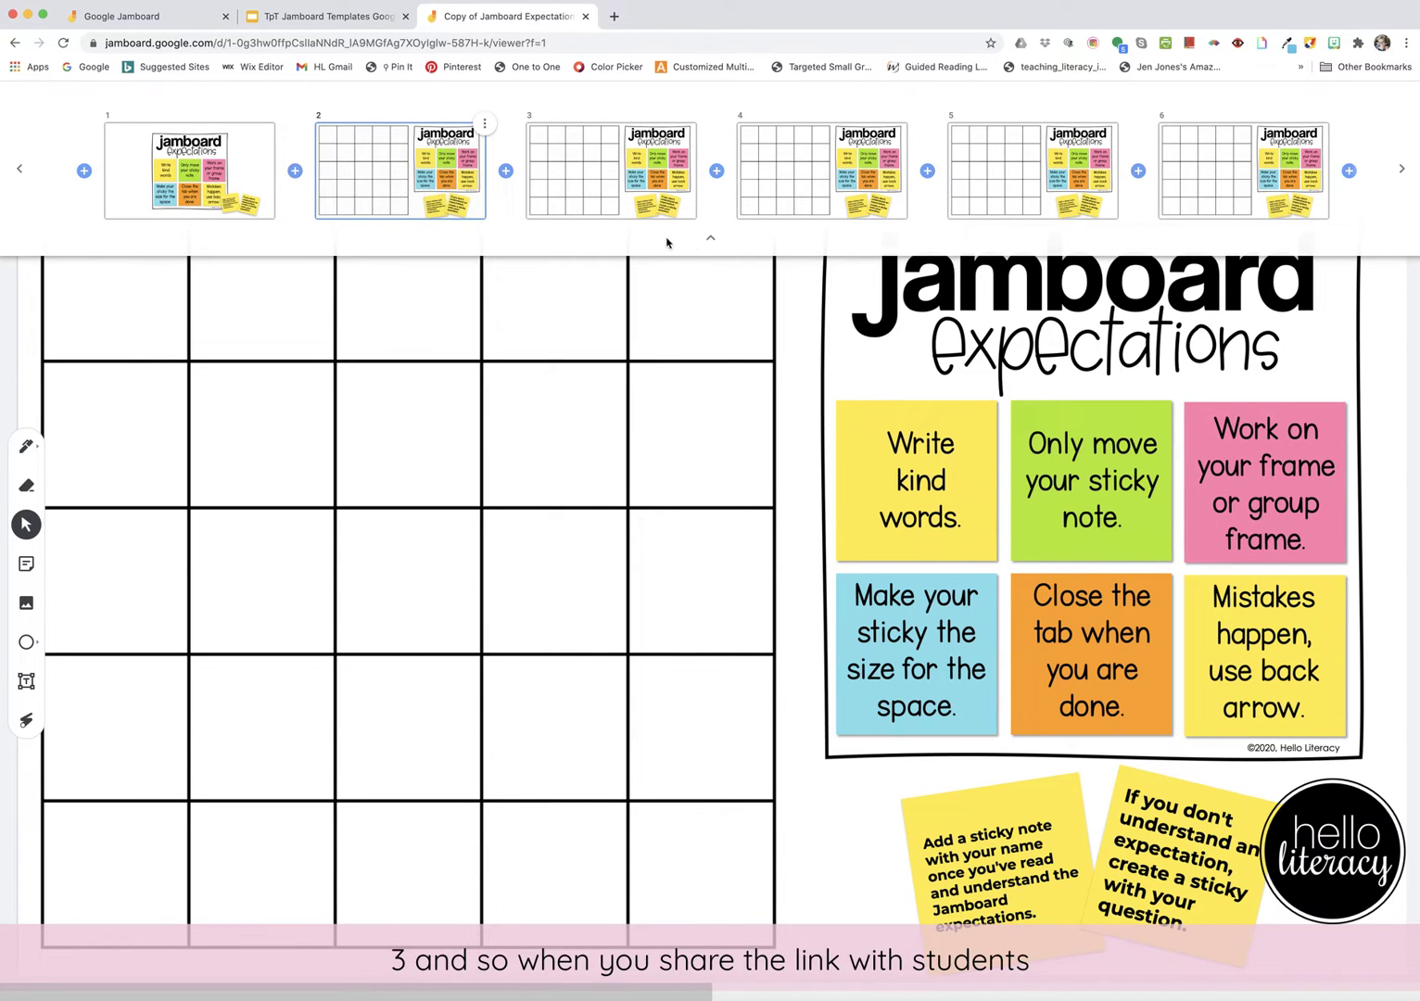
{"action": "left_click", "coordinate": [709, 243]}
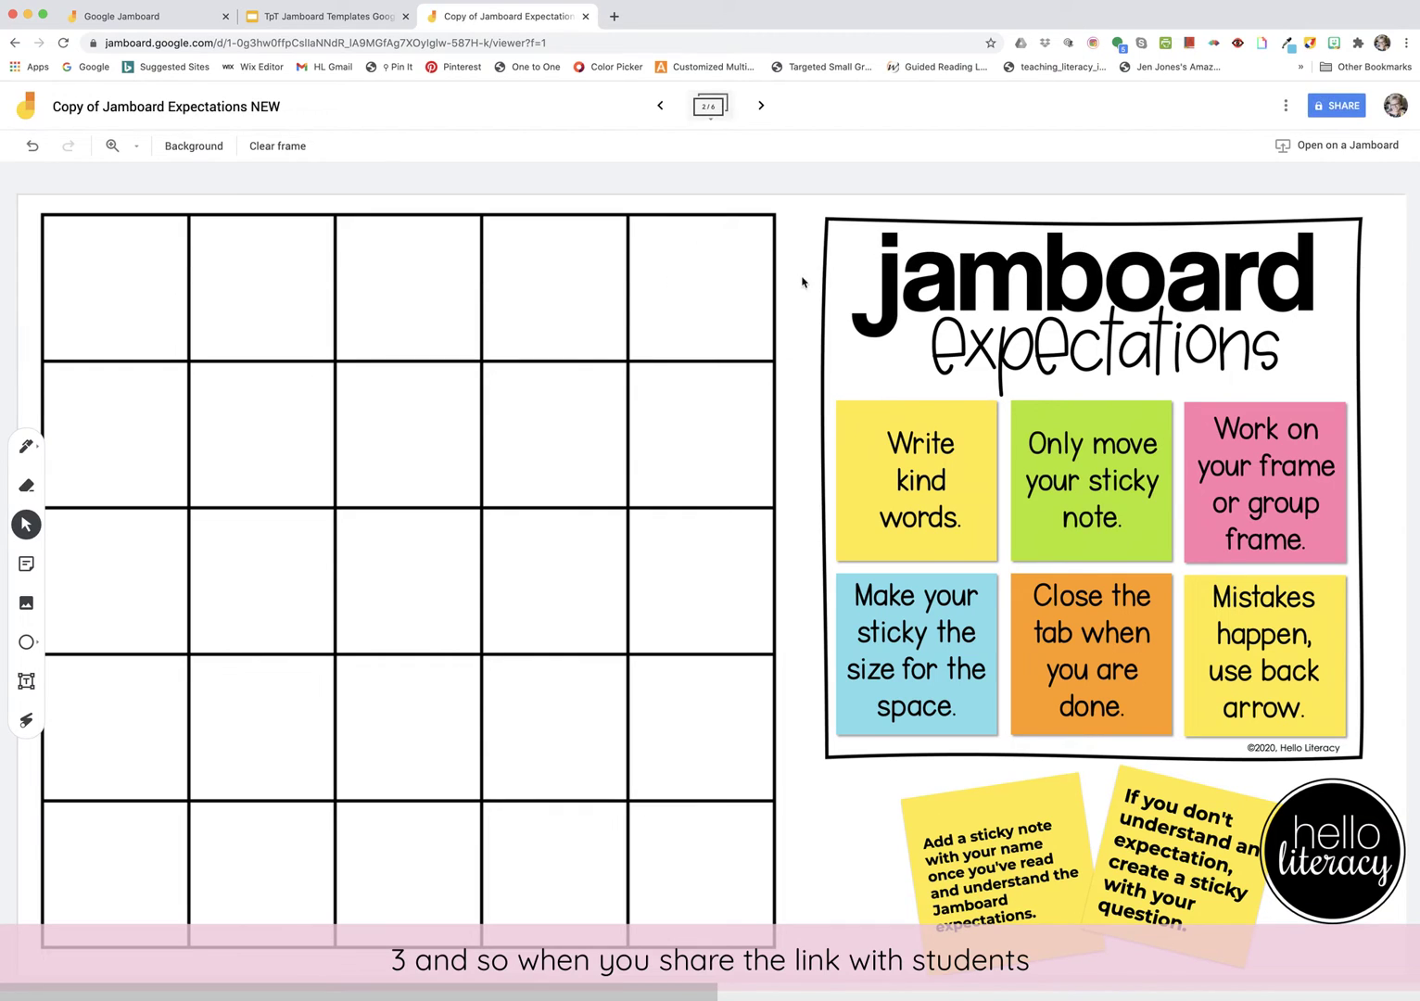
Set link sharing to Anyone with the link with Editor access.
{"action": "left_click", "coordinate": [1336, 107]}
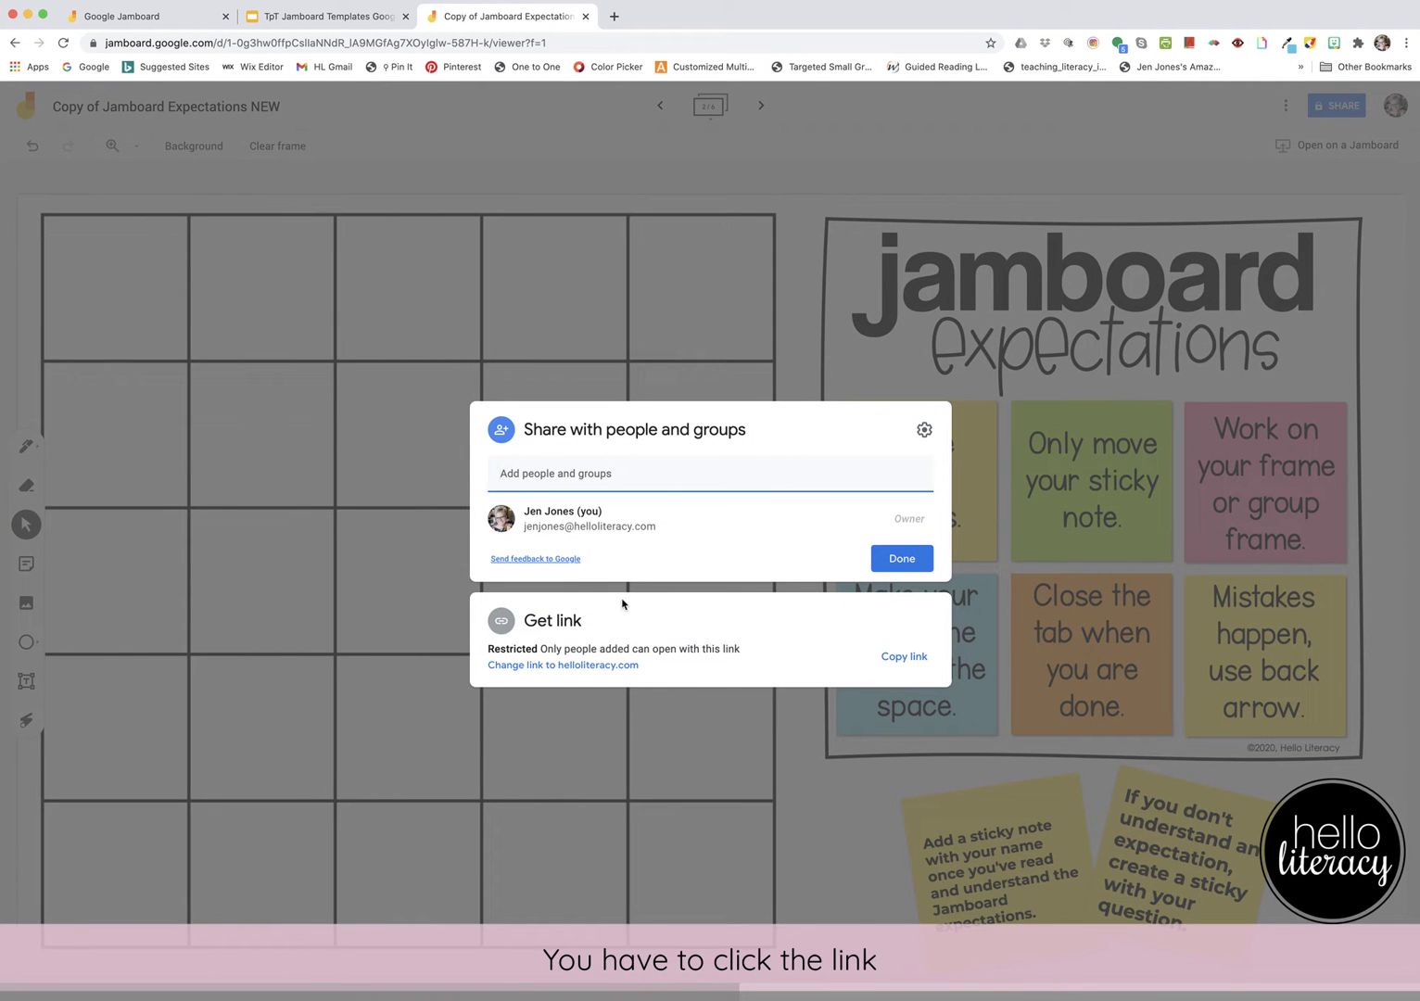
{"action": "left_click", "coordinate": [547, 666]}
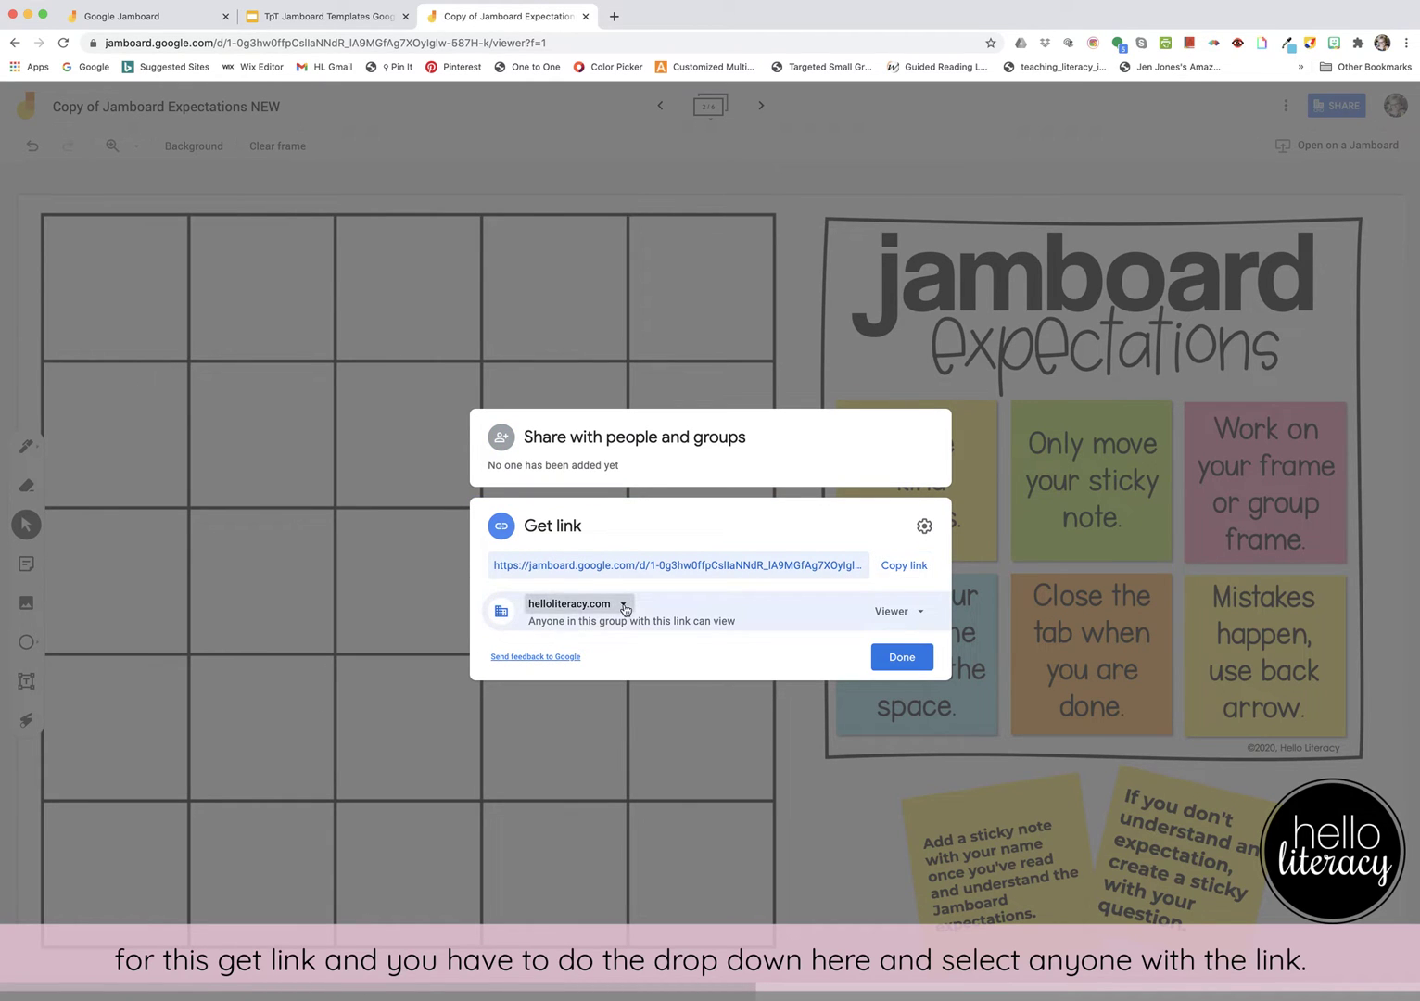
{"action": "left_click", "coordinate": [625, 607]}
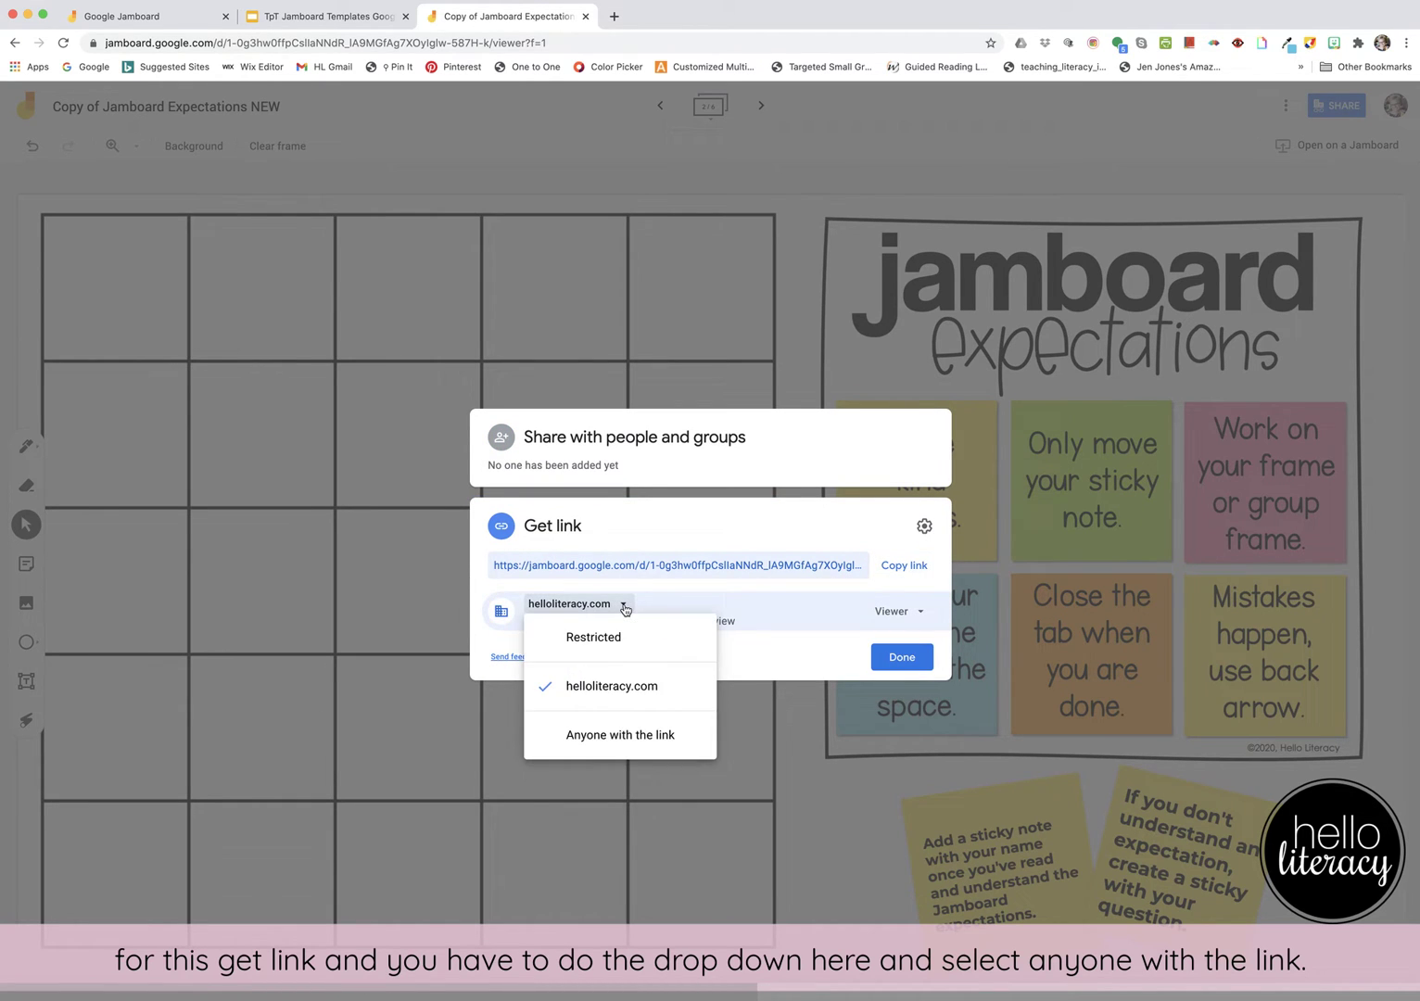
{"action": "left_click", "coordinate": [595, 736]}
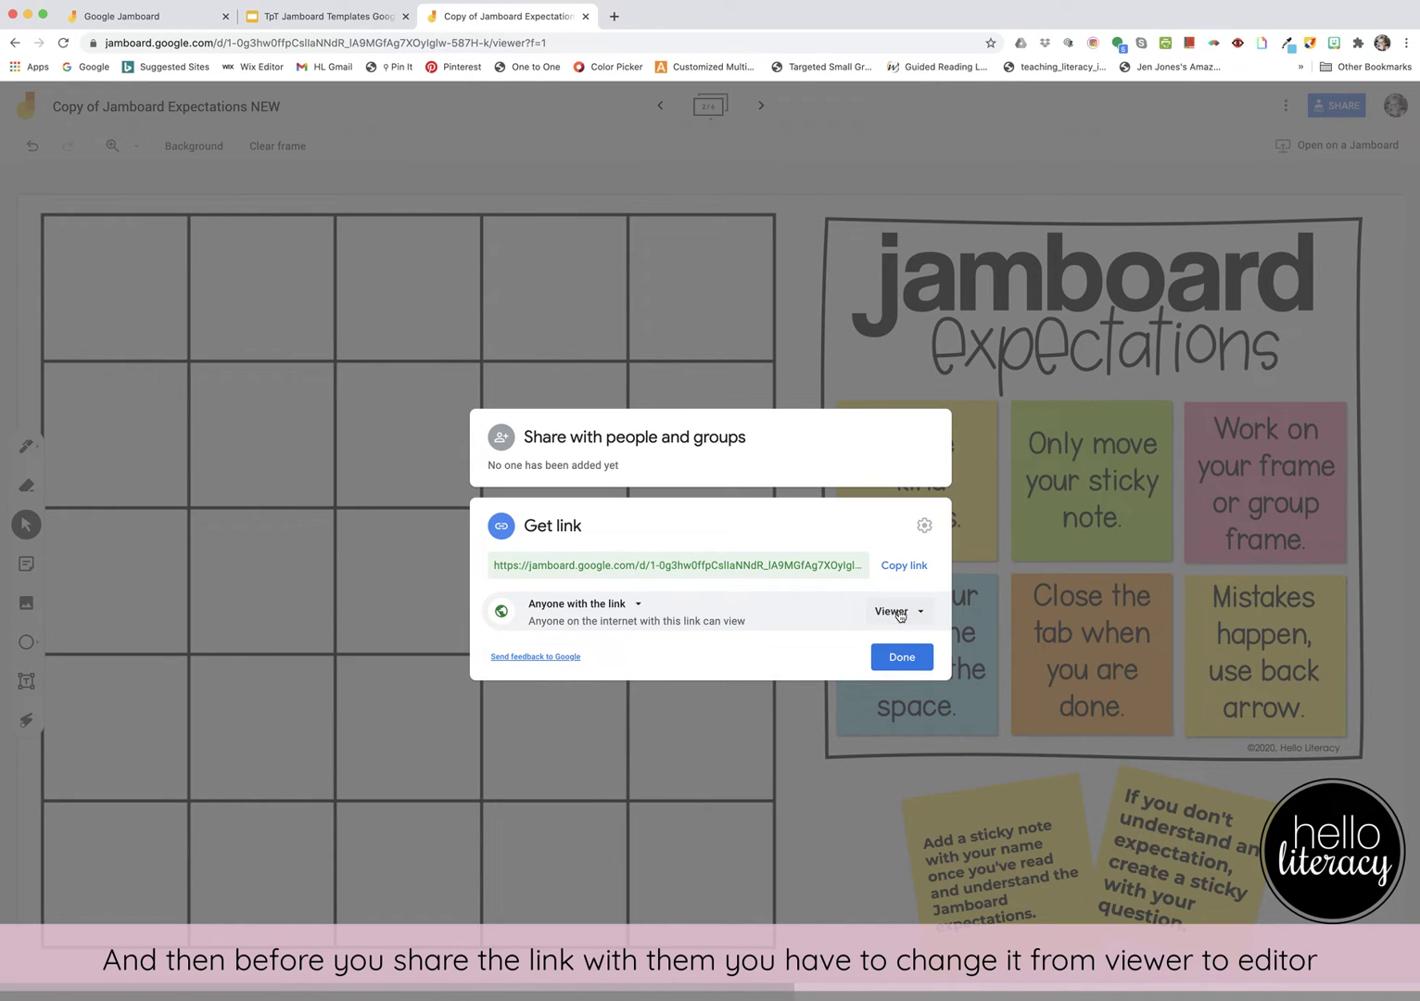
{"action": "left_click", "coordinate": [917, 613]}
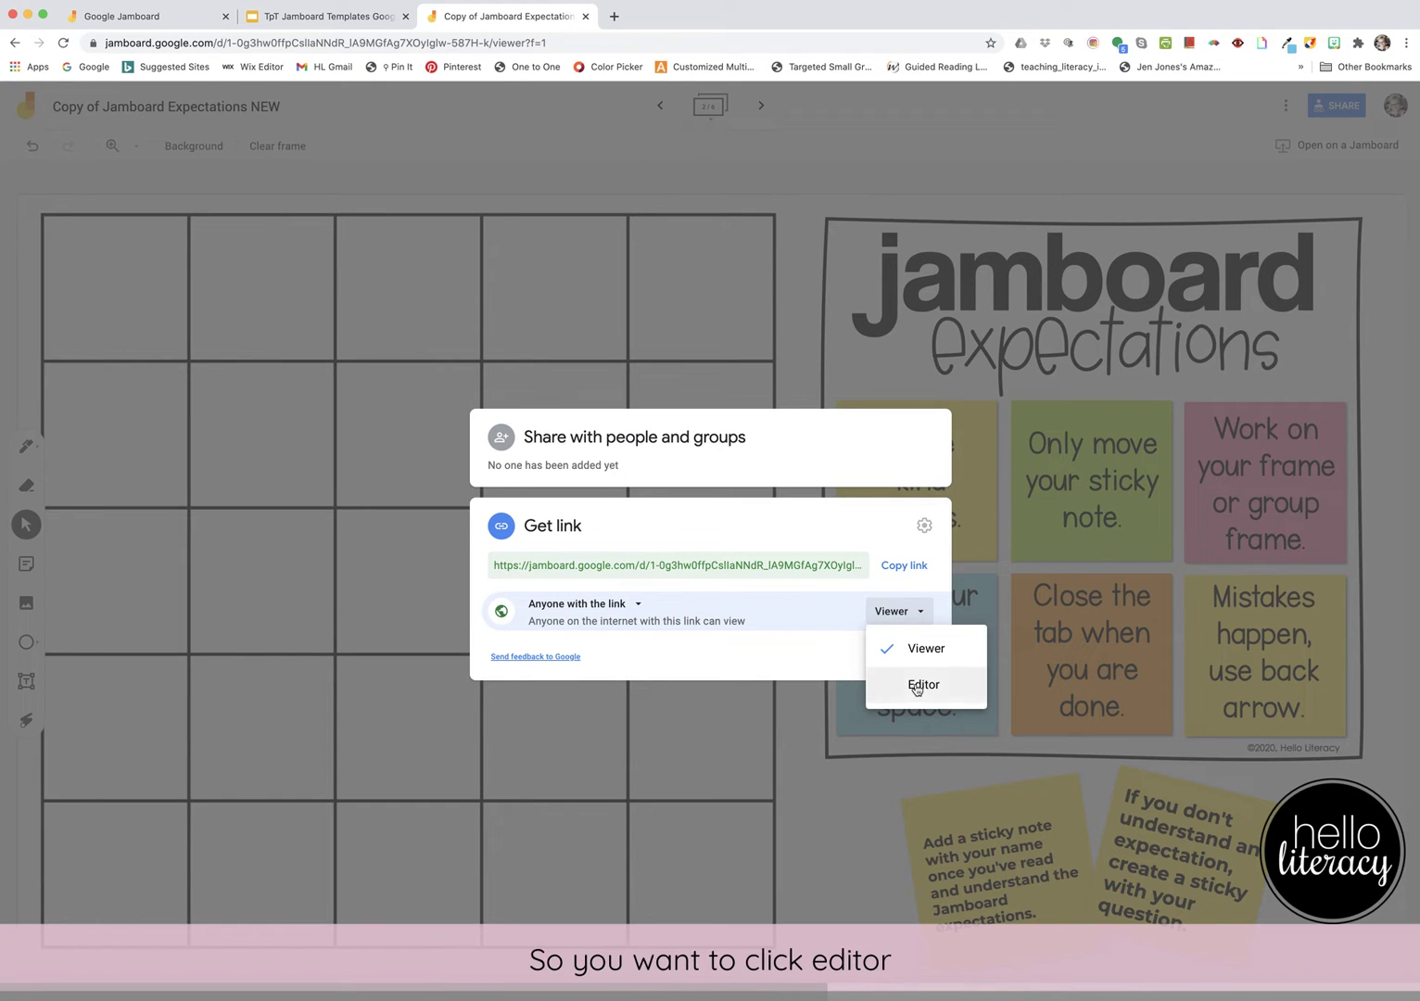
{"action": "left_click", "coordinate": [915, 684]}
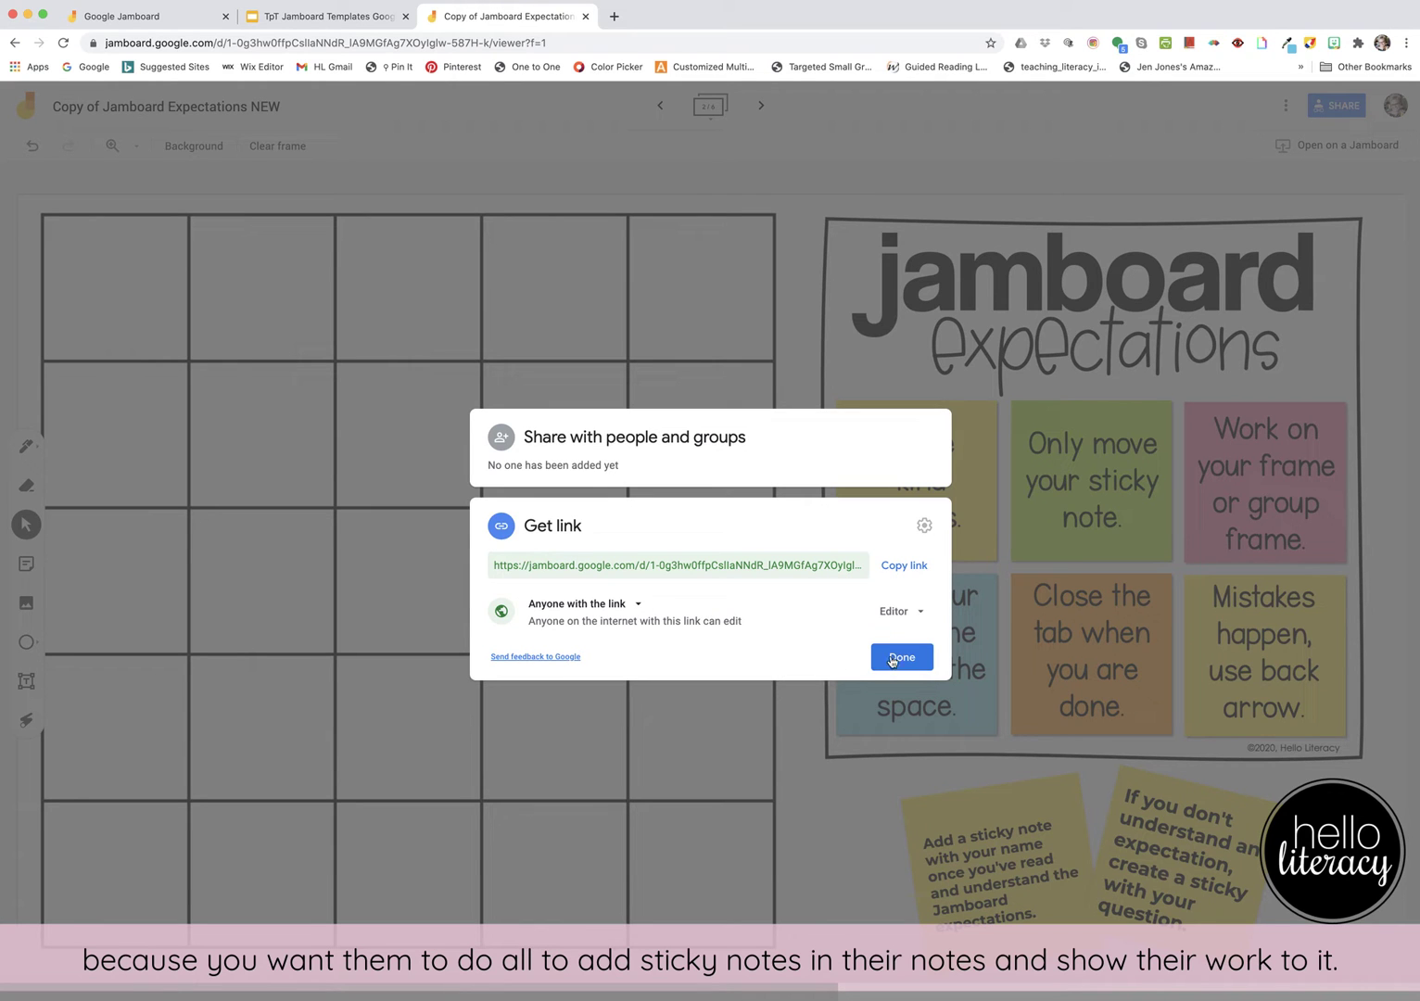
{"action": "left_click", "coordinate": [903, 659]}
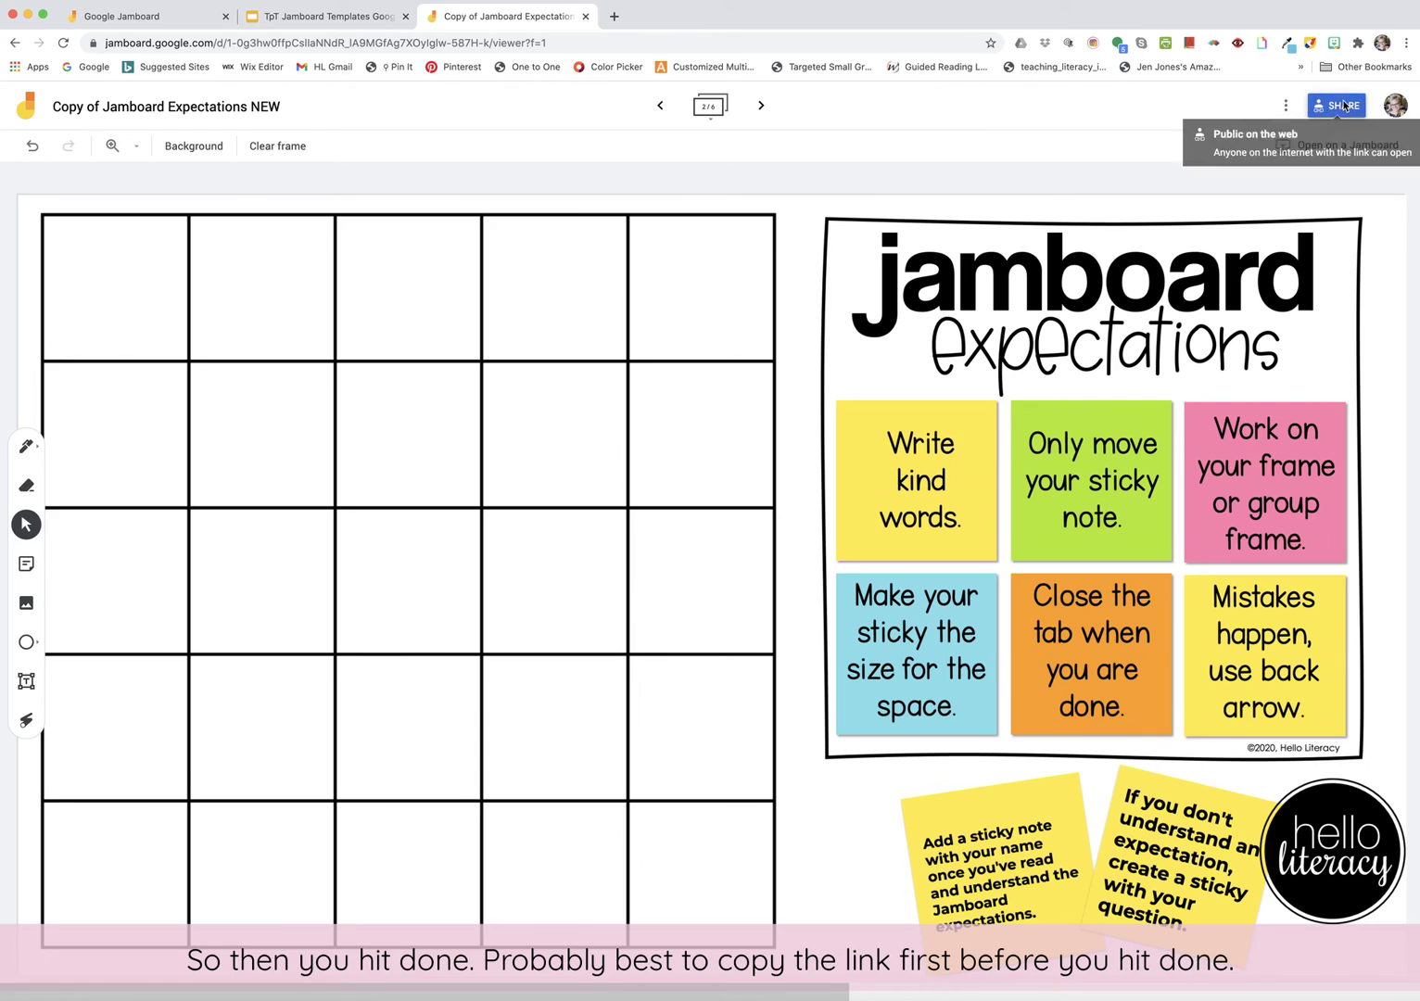
Copy the jam's share link from the sharing settings.
{"action": "left_click", "coordinate": [1362, 102]}
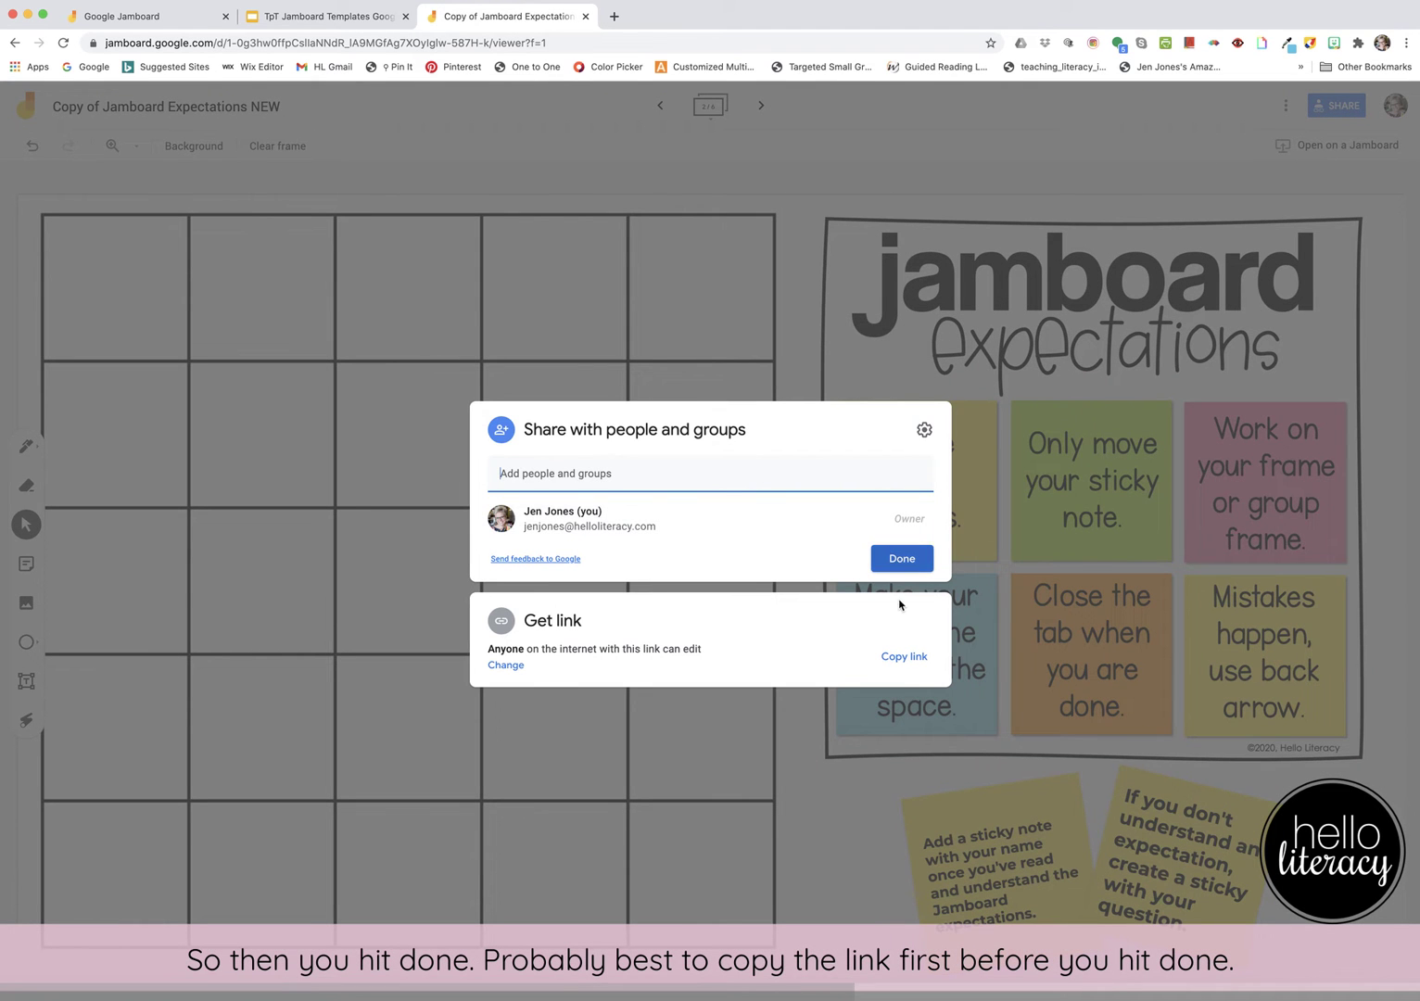
{"action": "left_click", "coordinate": [903, 657]}
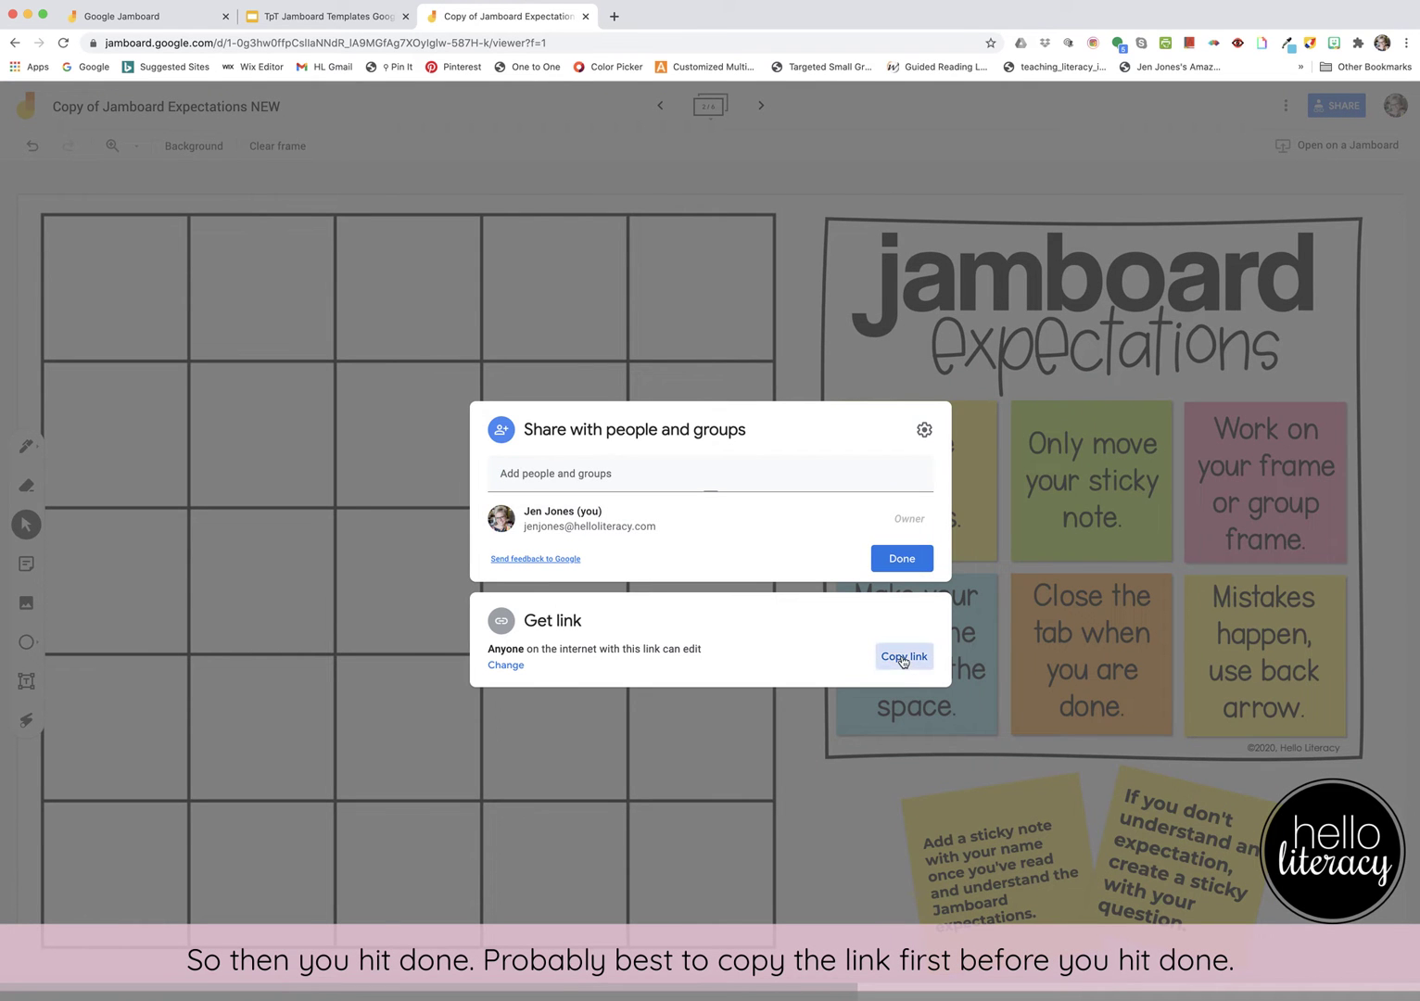
{"action": "left_click", "coordinate": [900, 560]}
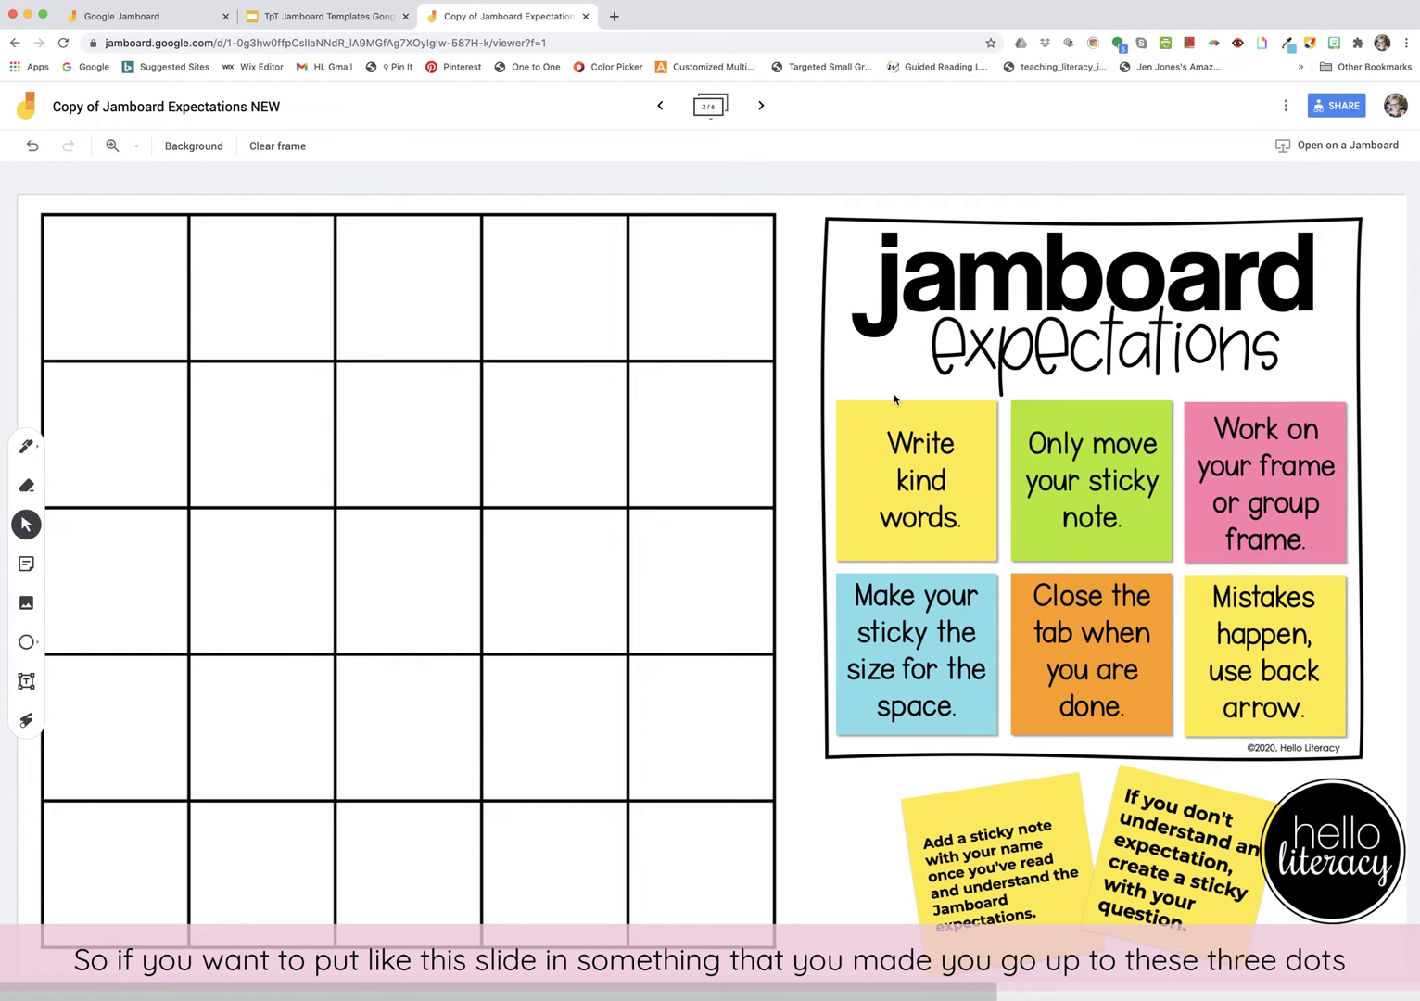
{"action": "left_click", "coordinate": [1287, 107]}
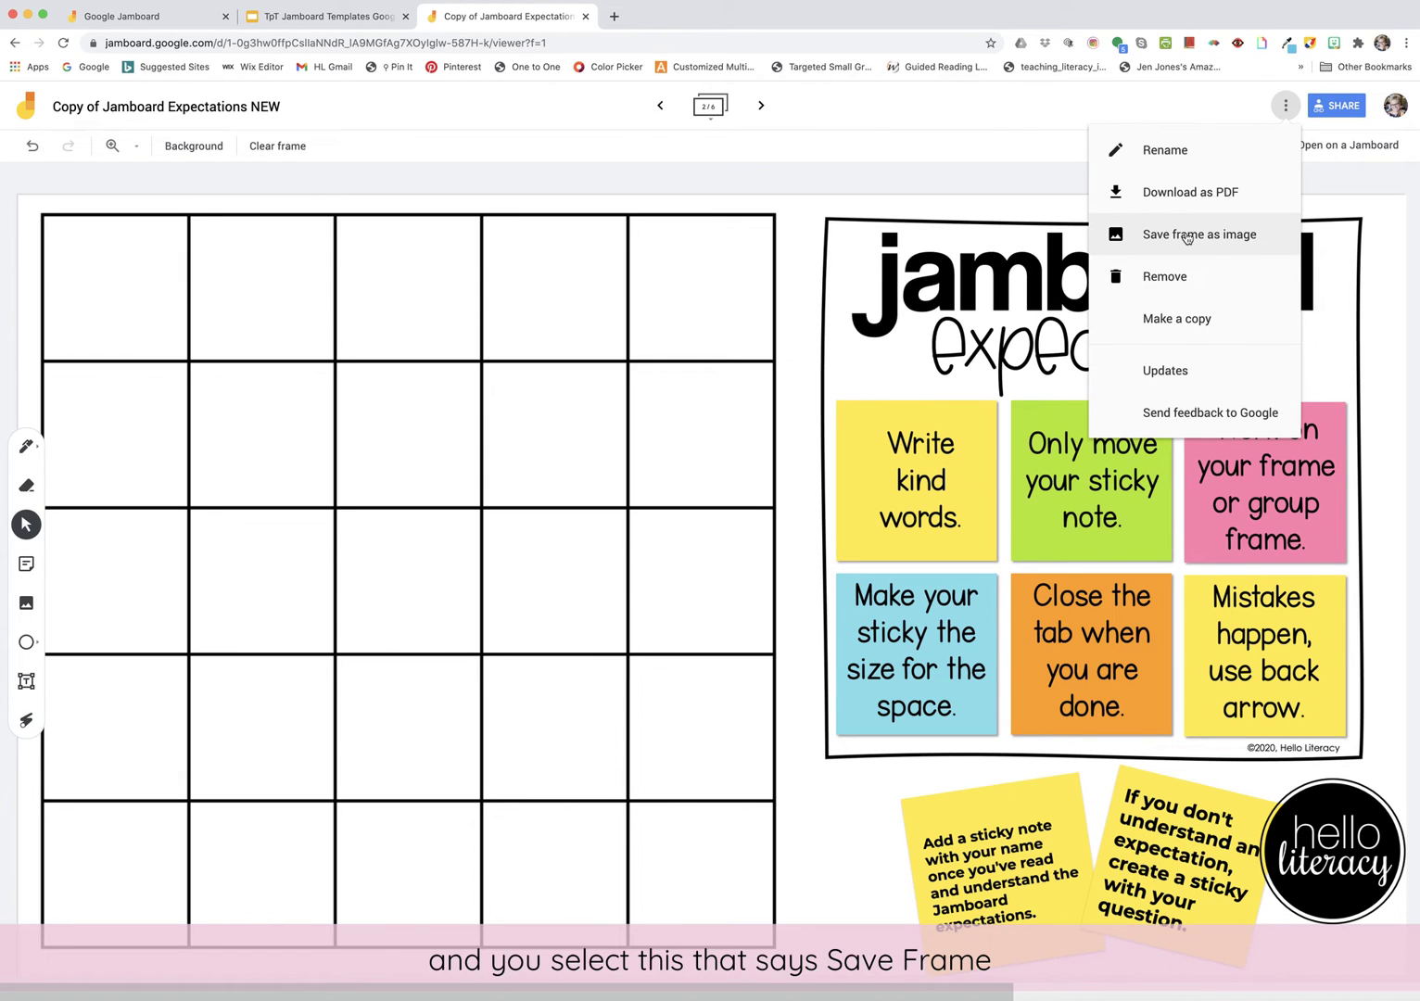
Save the current frame as an image, then open the Copy of Battery Level Check-In jam.
{"action": "left_click", "coordinate": [1186, 237]}
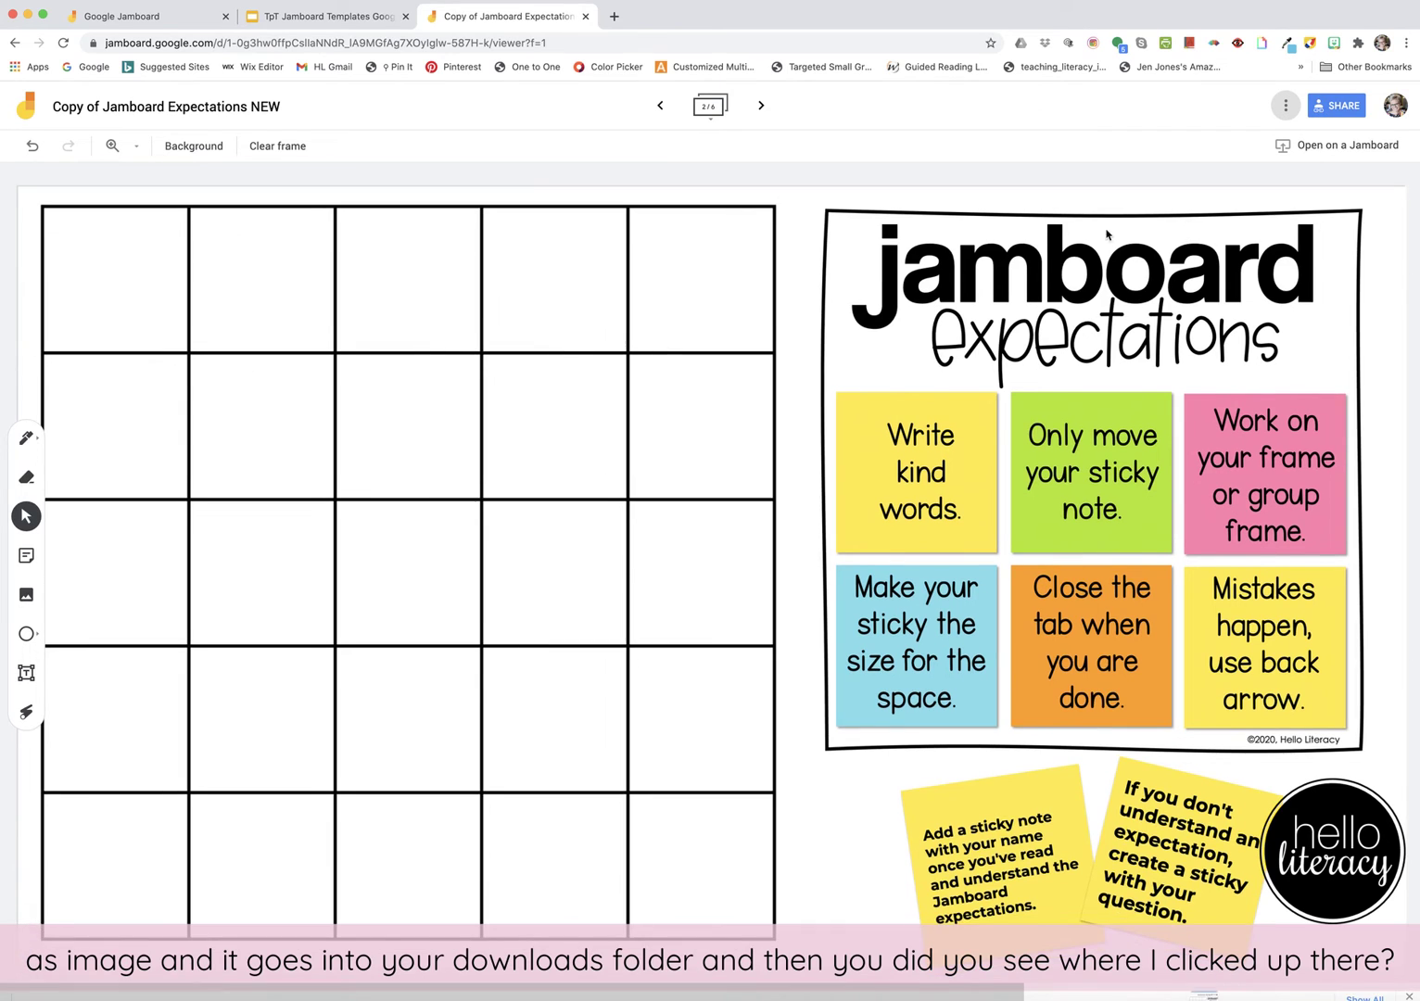
{"action": "left_click", "coordinate": [30, 108]}
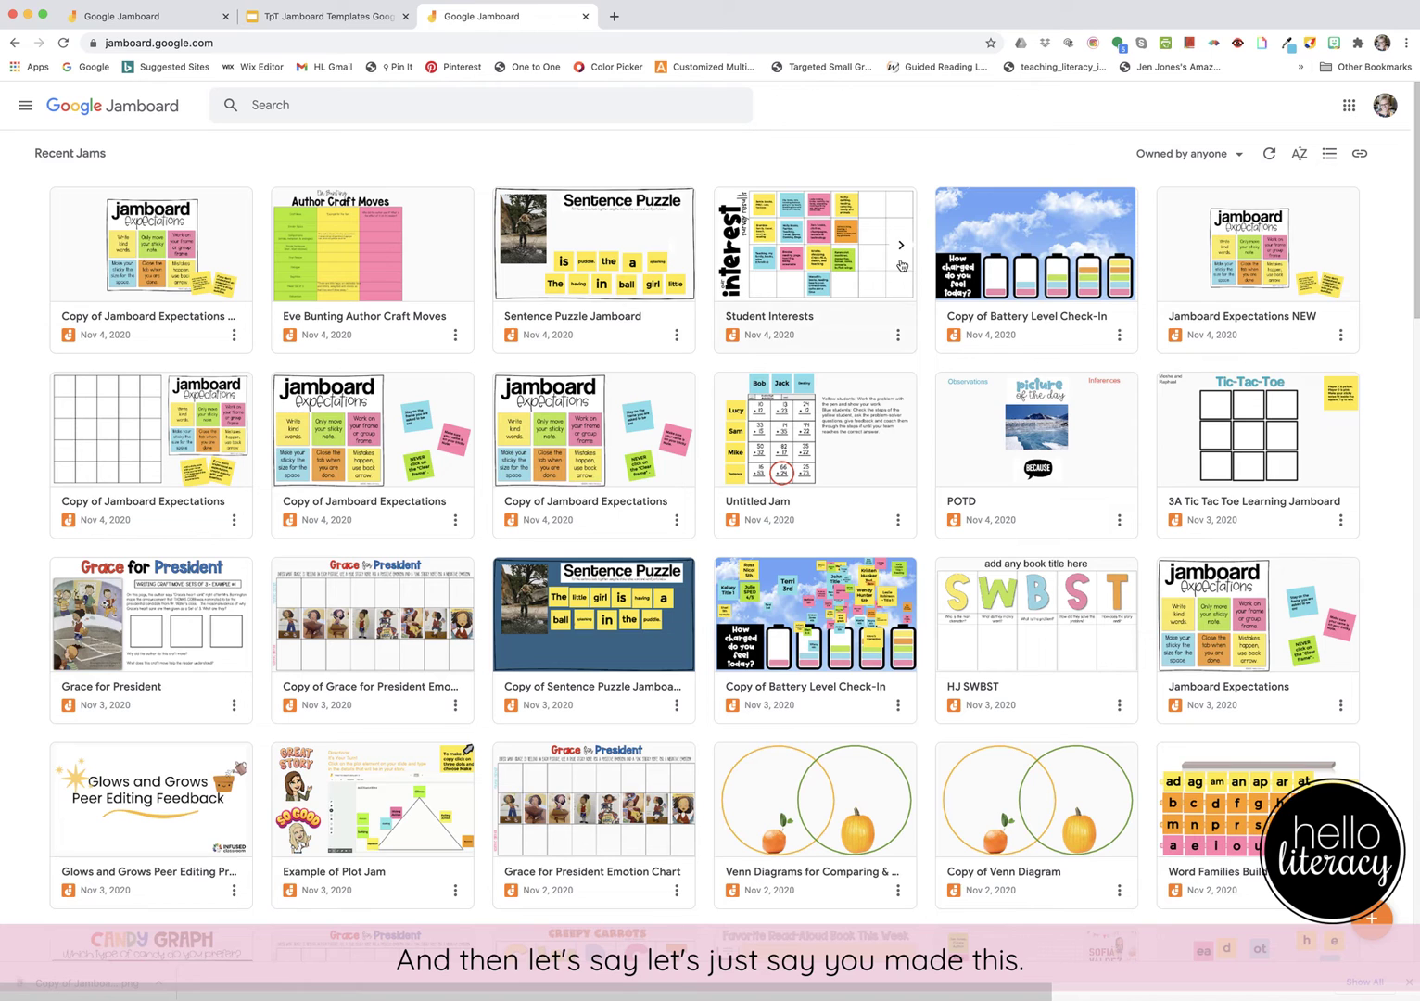
{"action": "left_click", "coordinate": [1032, 220]}
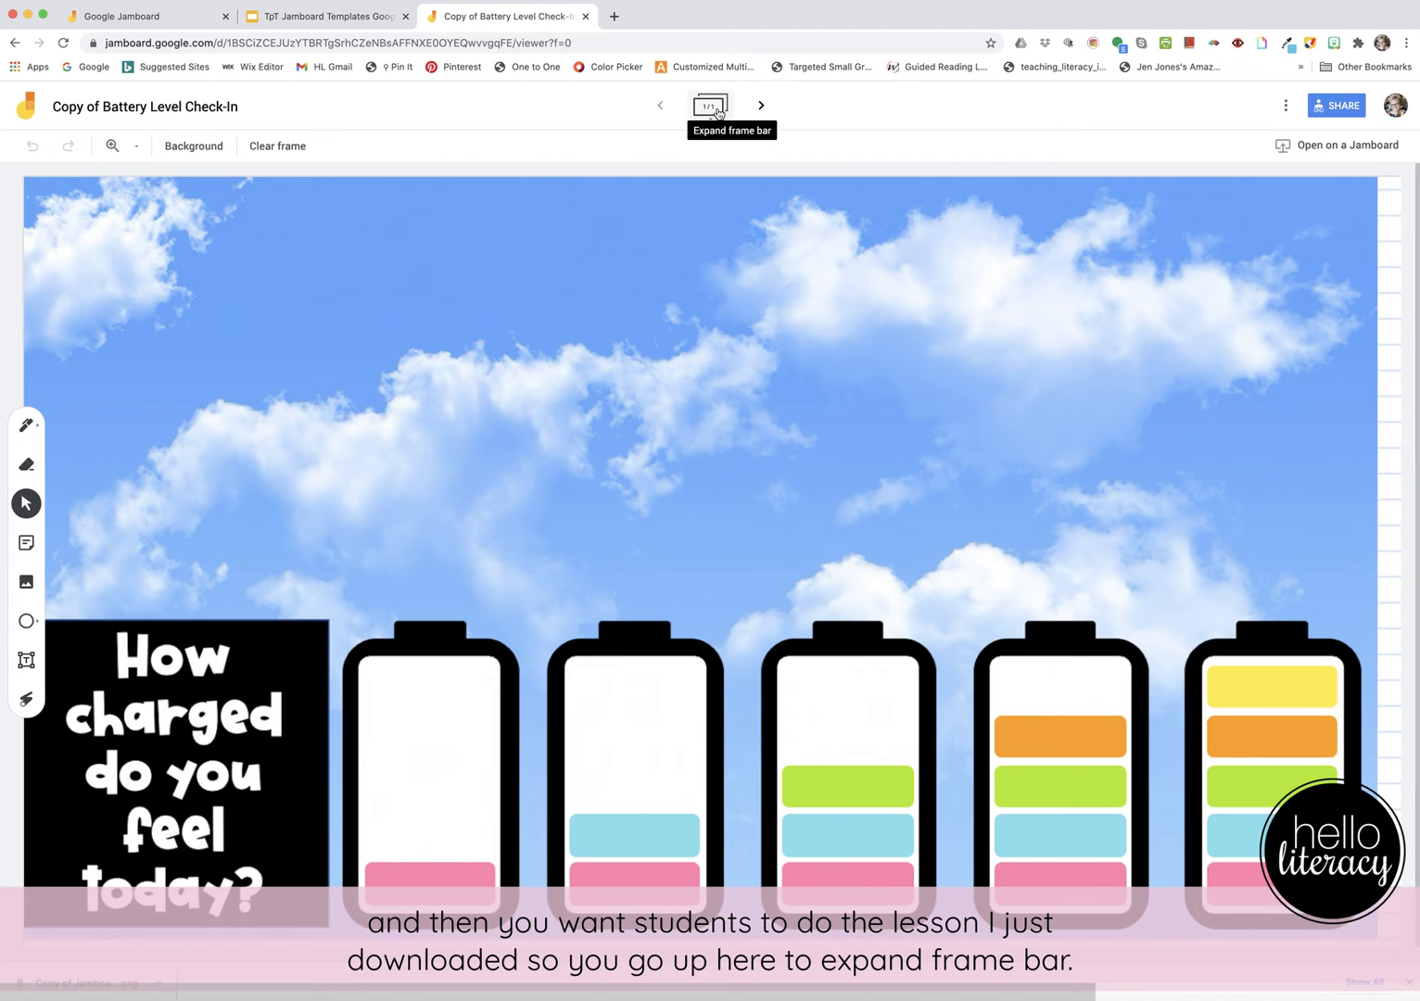
Add a new blank frame 2 after frame 1 and switch to it.
{"action": "left_click", "coordinate": [716, 109]}
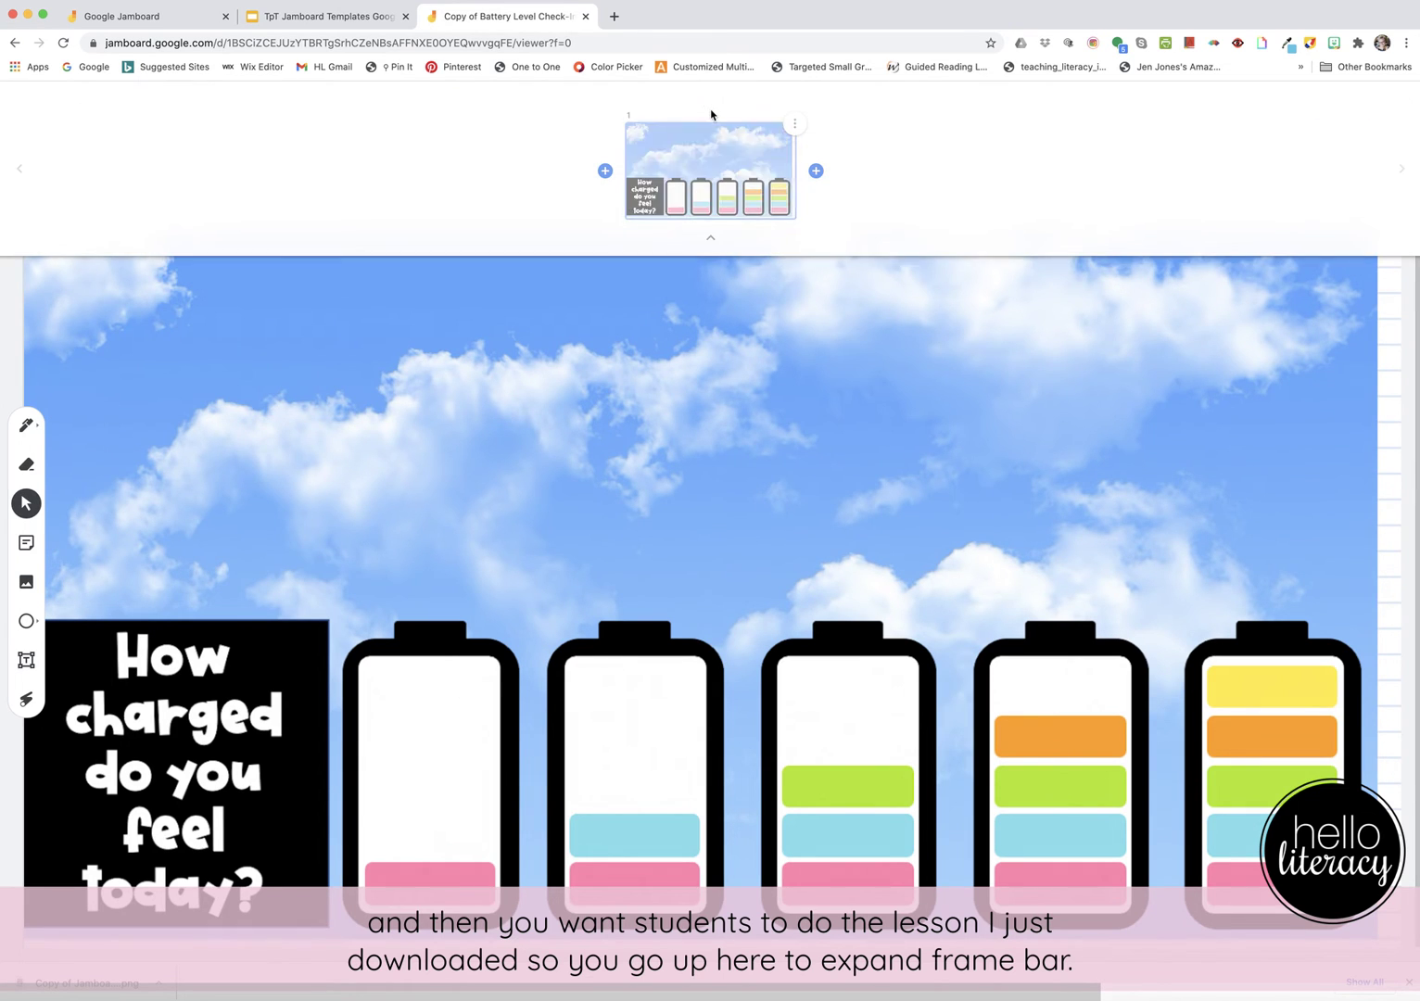
{"action": "left_click", "coordinate": [816, 171]}
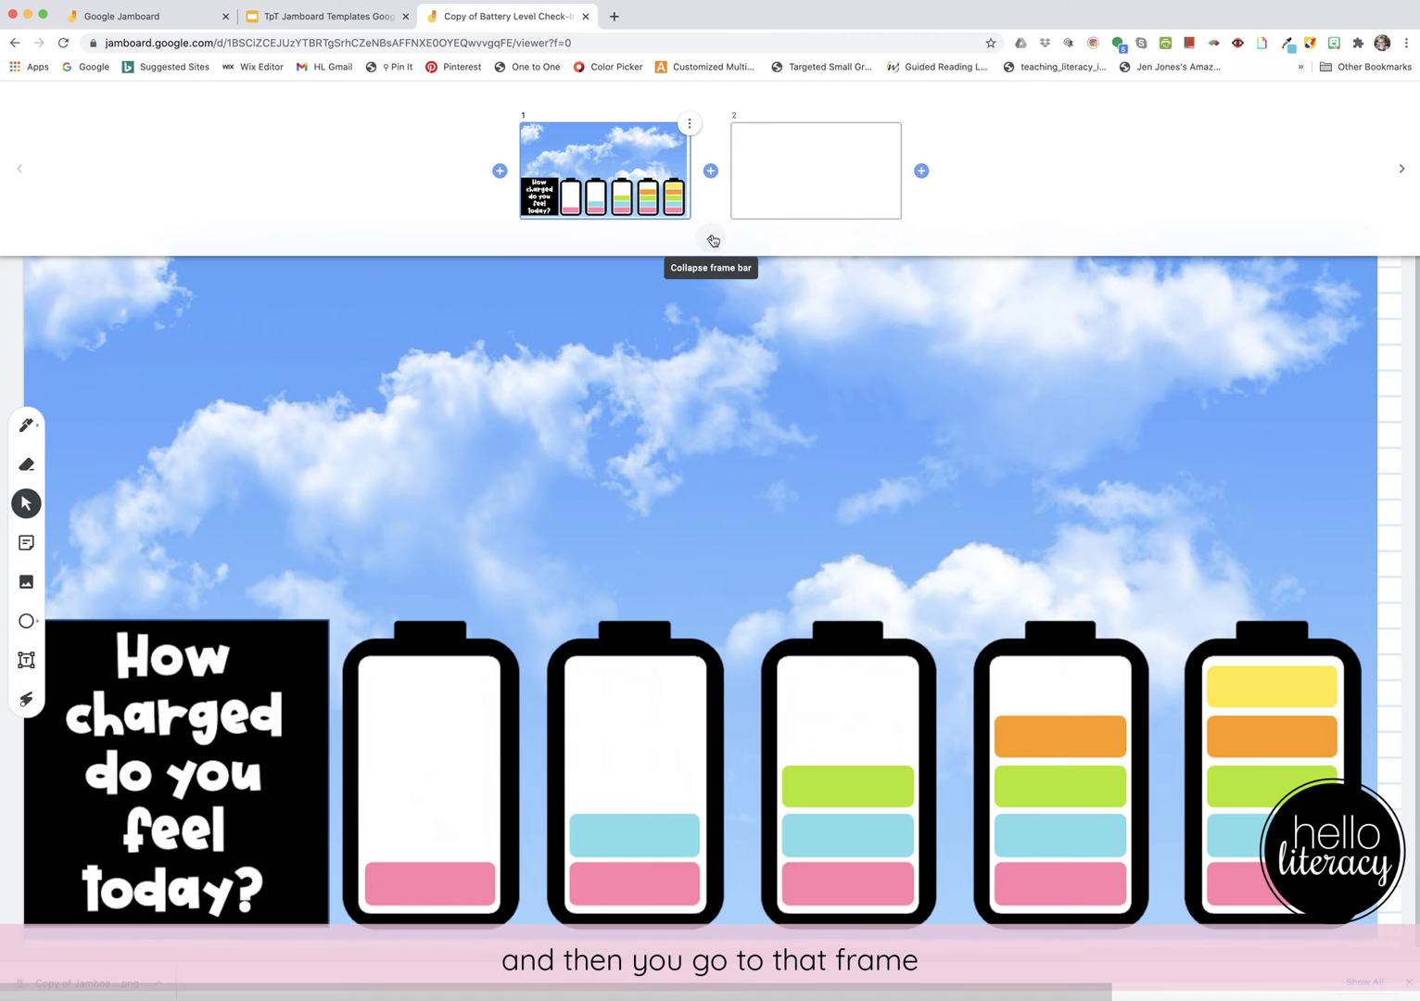
{"action": "left_click", "coordinate": [778, 203]}
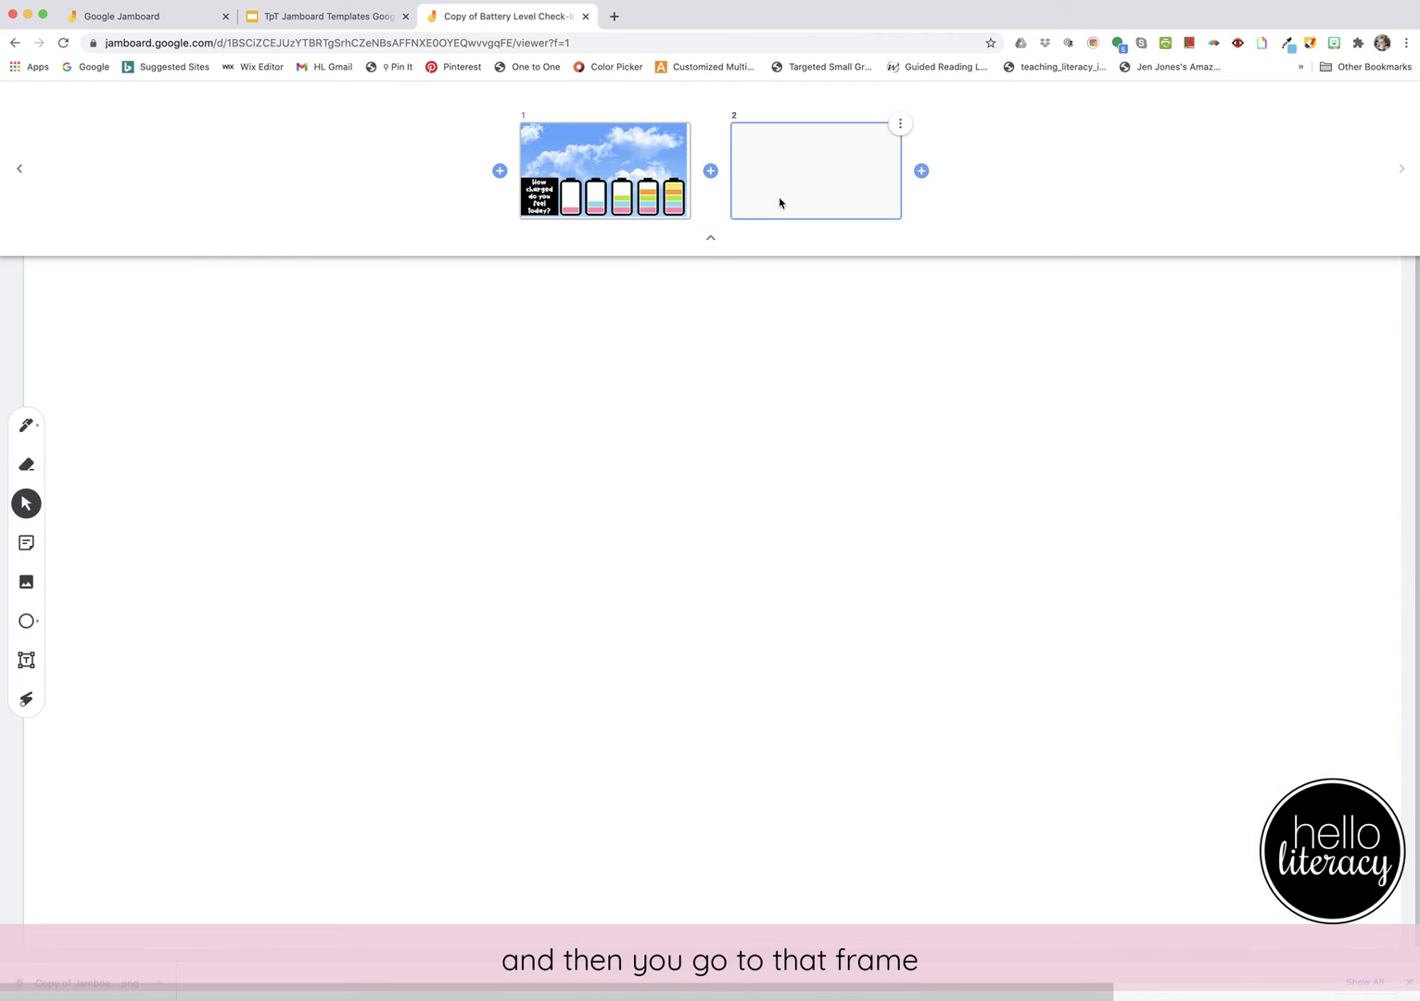
{"action": "left_click", "coordinate": [714, 240]}
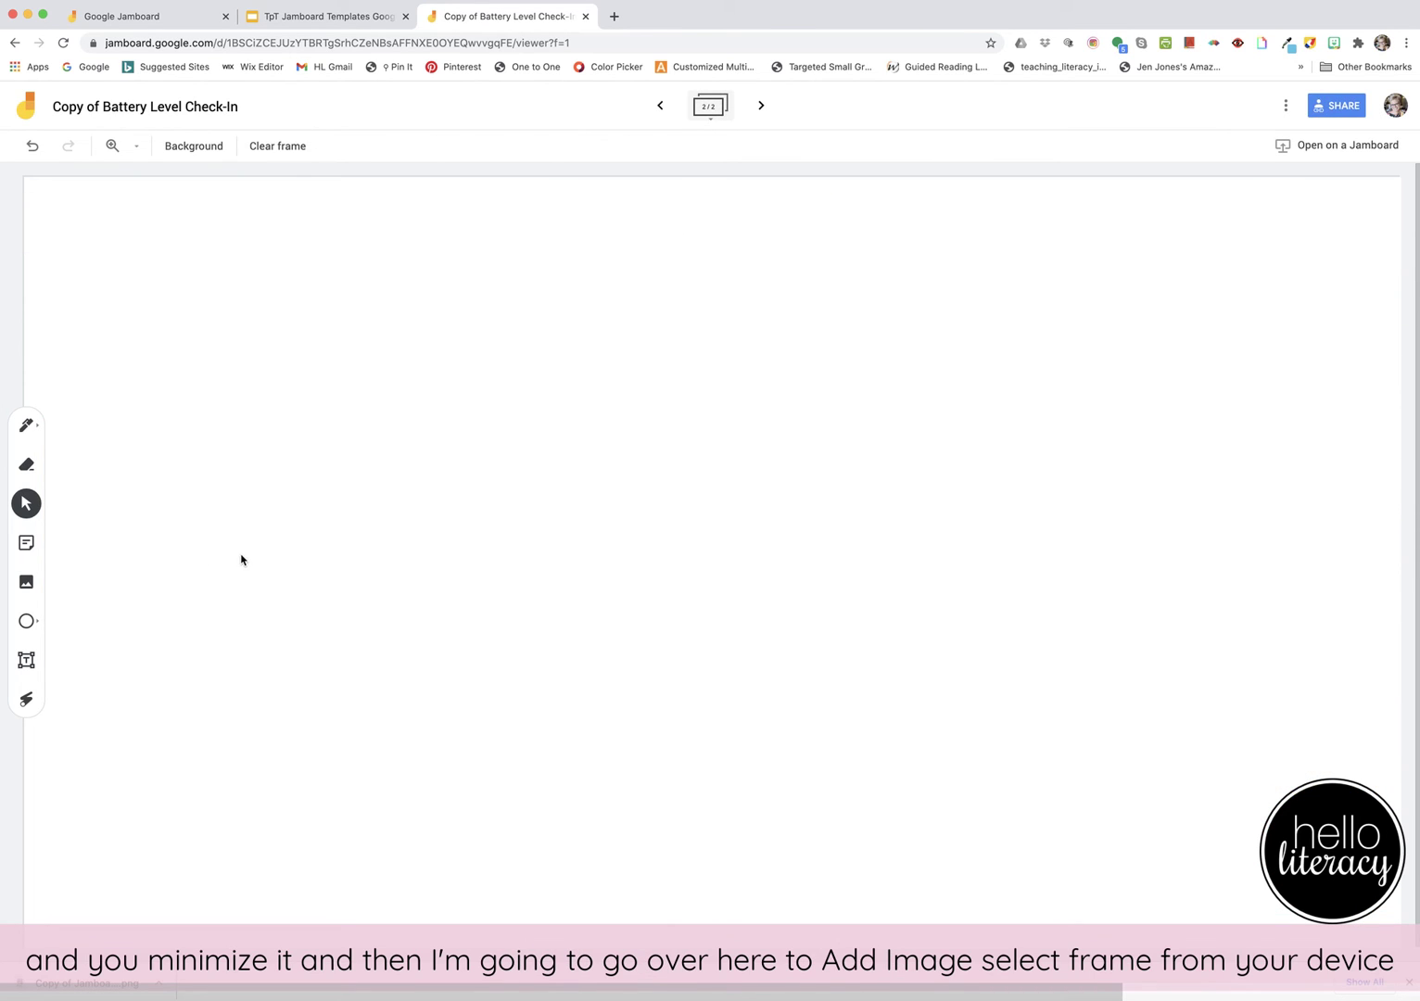
Upload Copy of Jamboard Expectations NEW 2.png from Downloads, sorted newest first, into the frame.
{"action": "left_click", "coordinate": [27, 583]}
{"action": "left_click", "coordinate": [689, 563]}
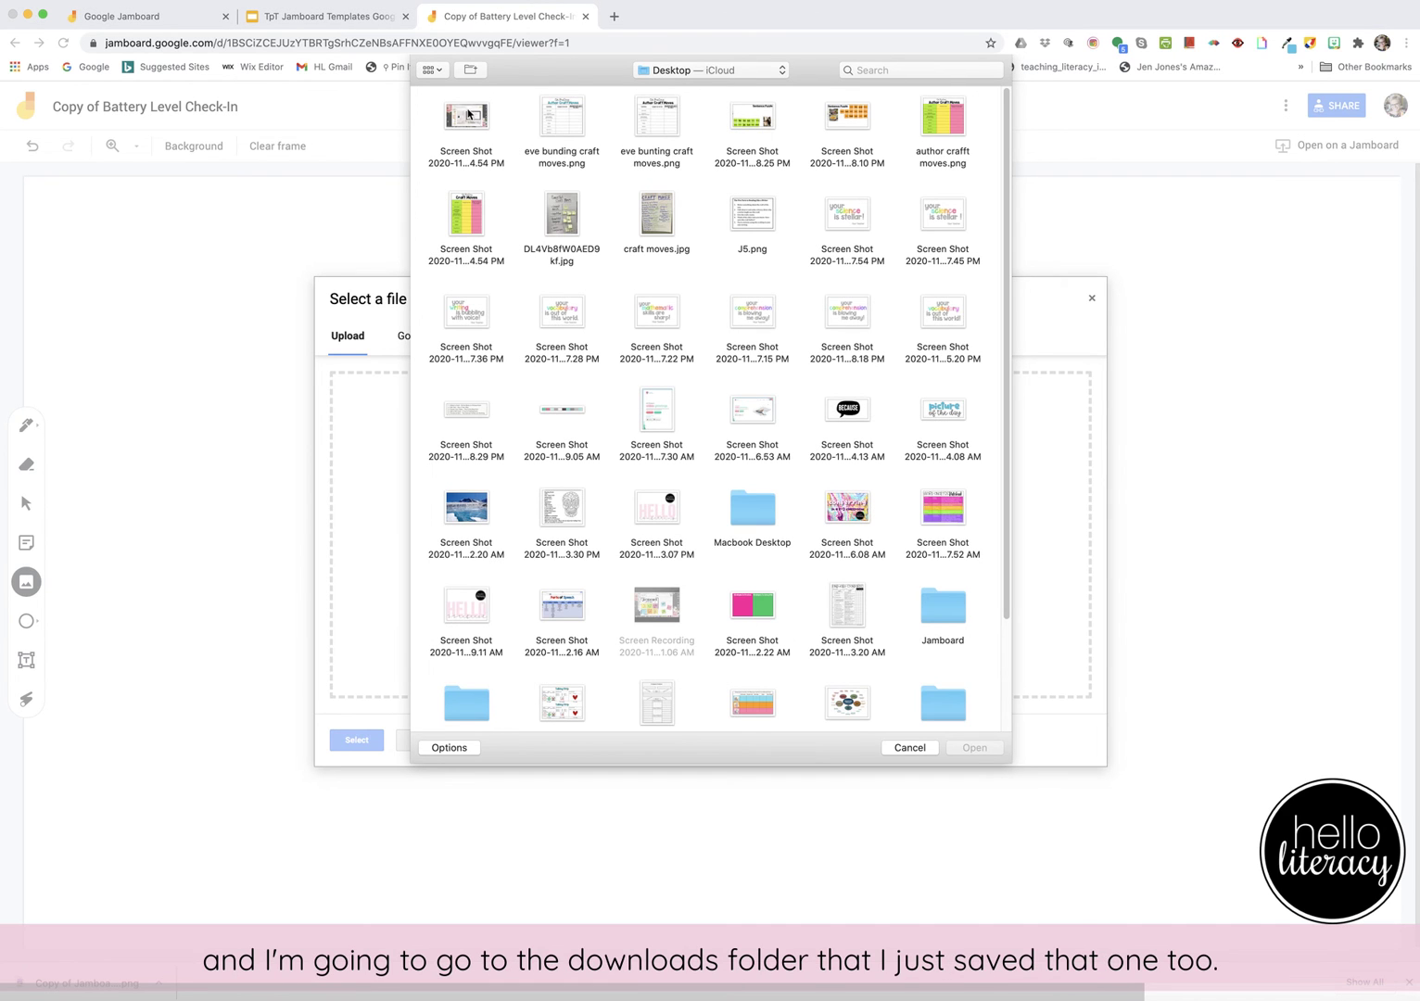
{"action": "left_click", "coordinate": [664, 72]}
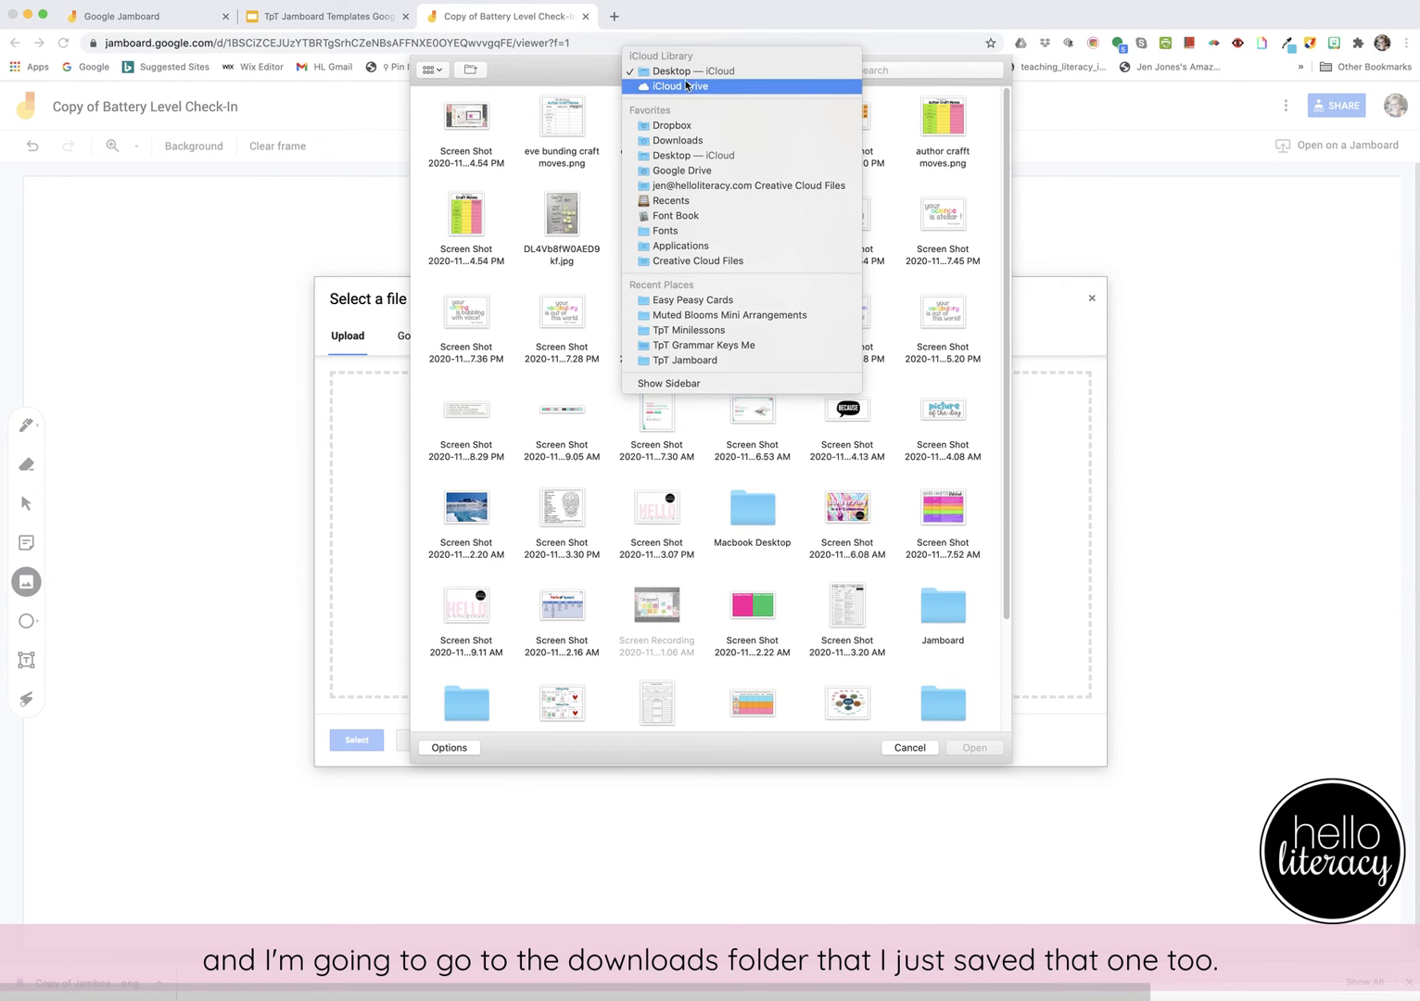
{"action": "left_click", "coordinate": [668, 141]}
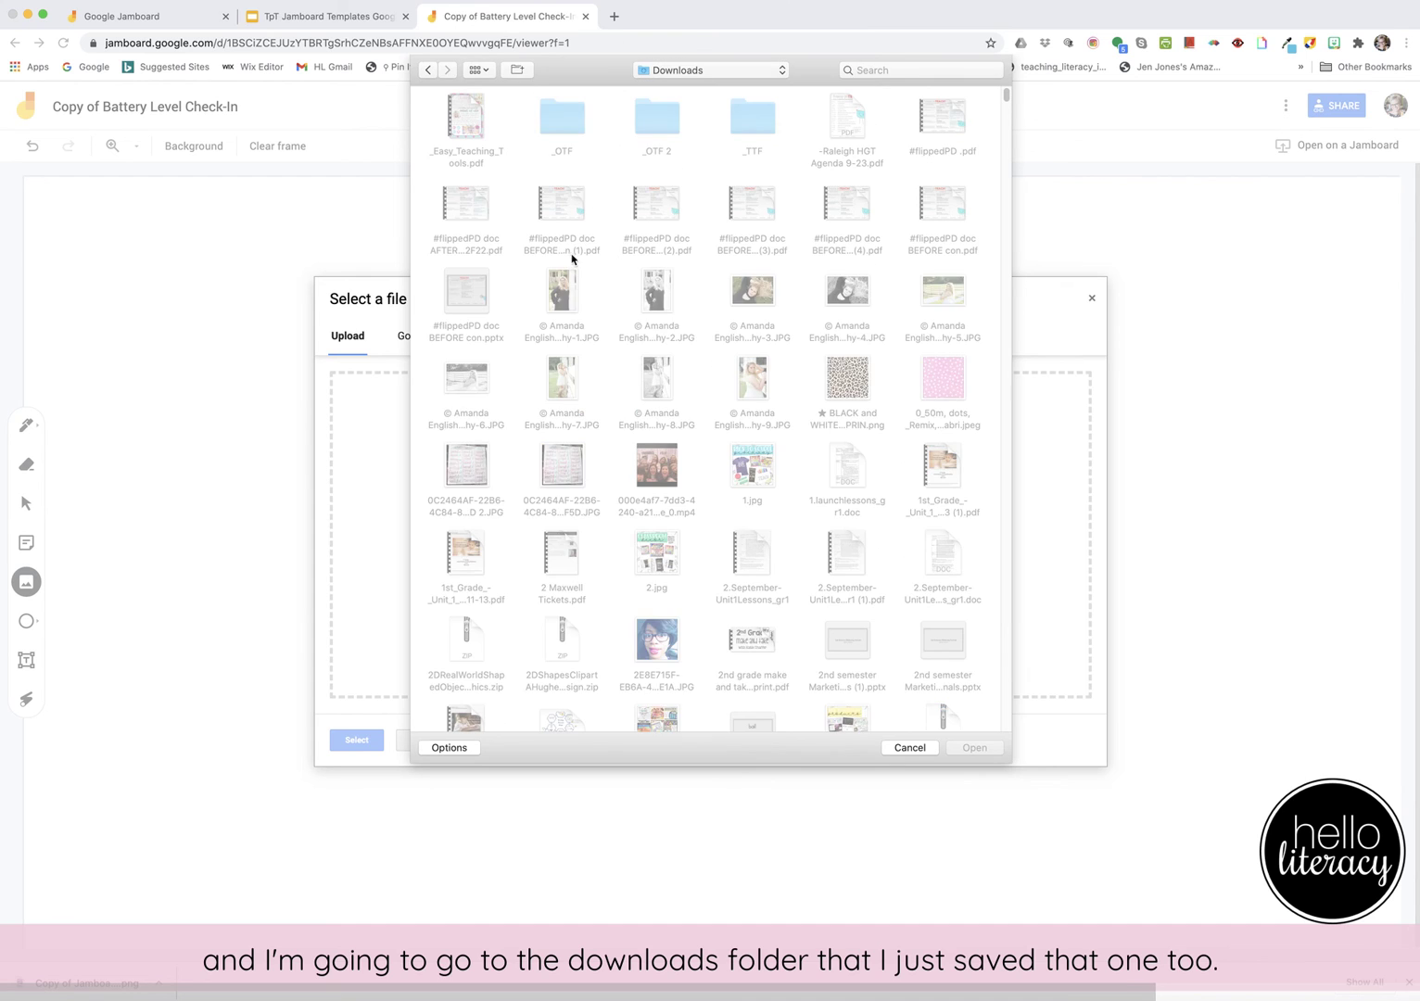
{"action": "left_click", "coordinate": [486, 70]}
{"action": "left_click", "coordinate": [502, 139]}
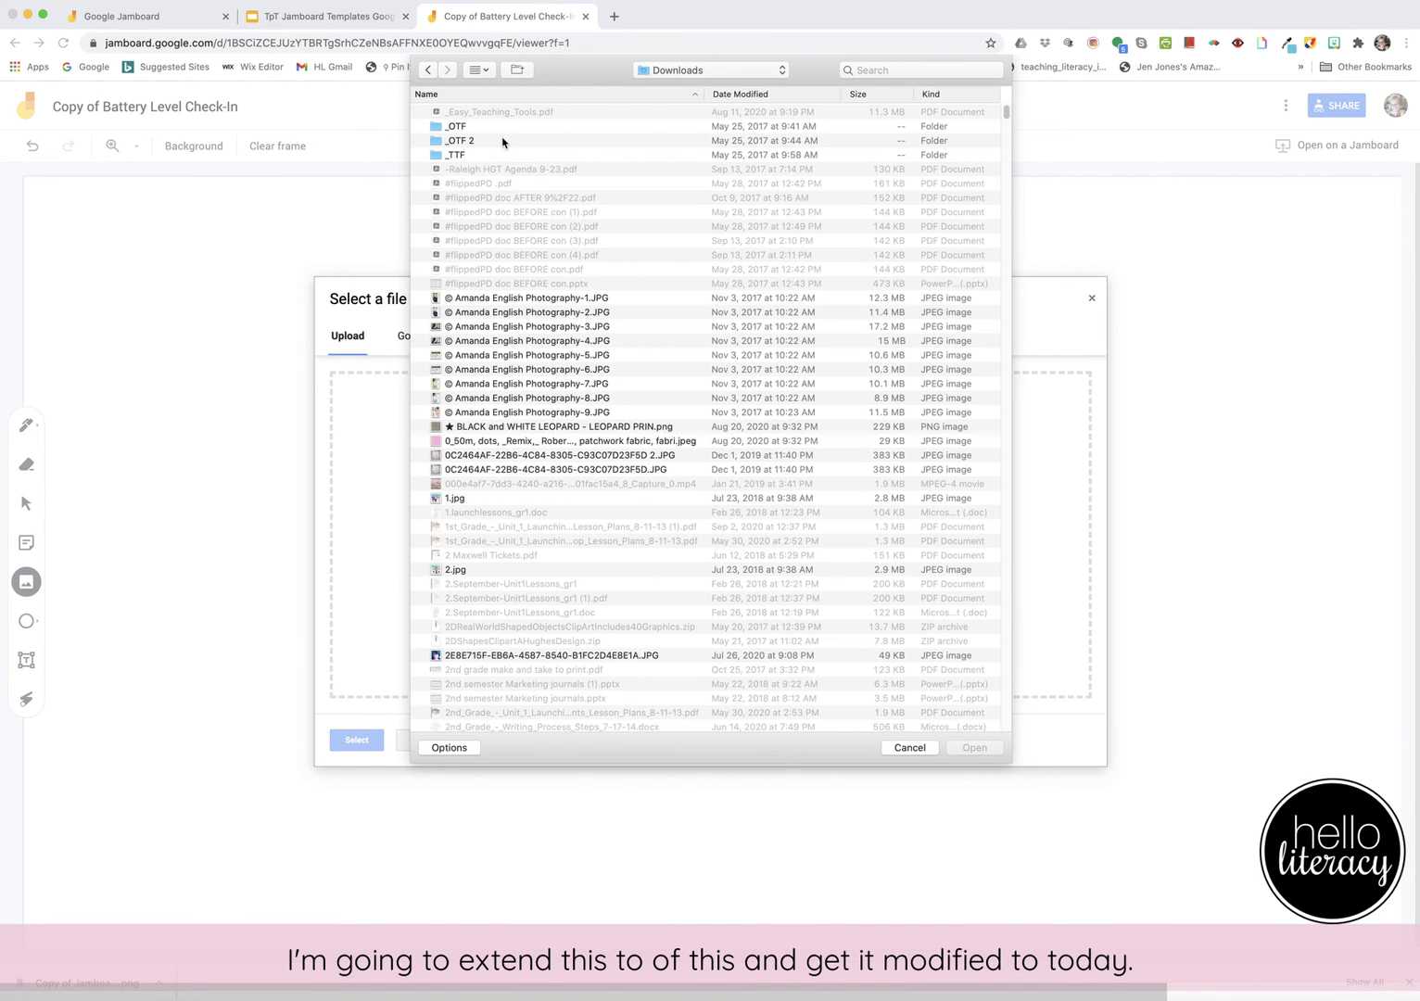
{"action": "left_click", "coordinate": [757, 95]}
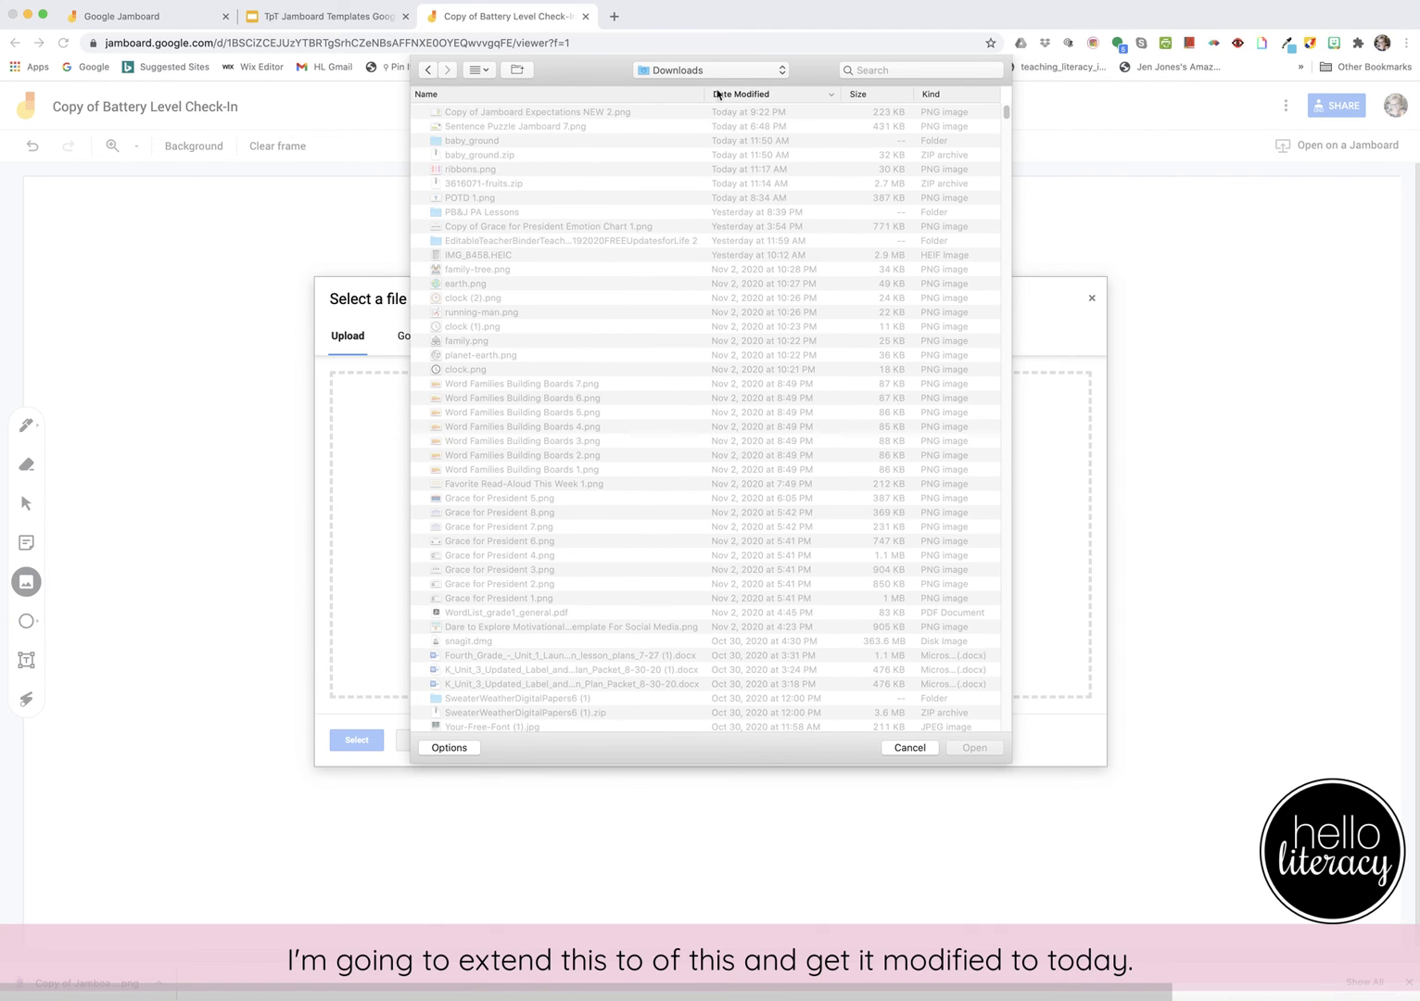
{"action": "left_click", "coordinate": [535, 113]}
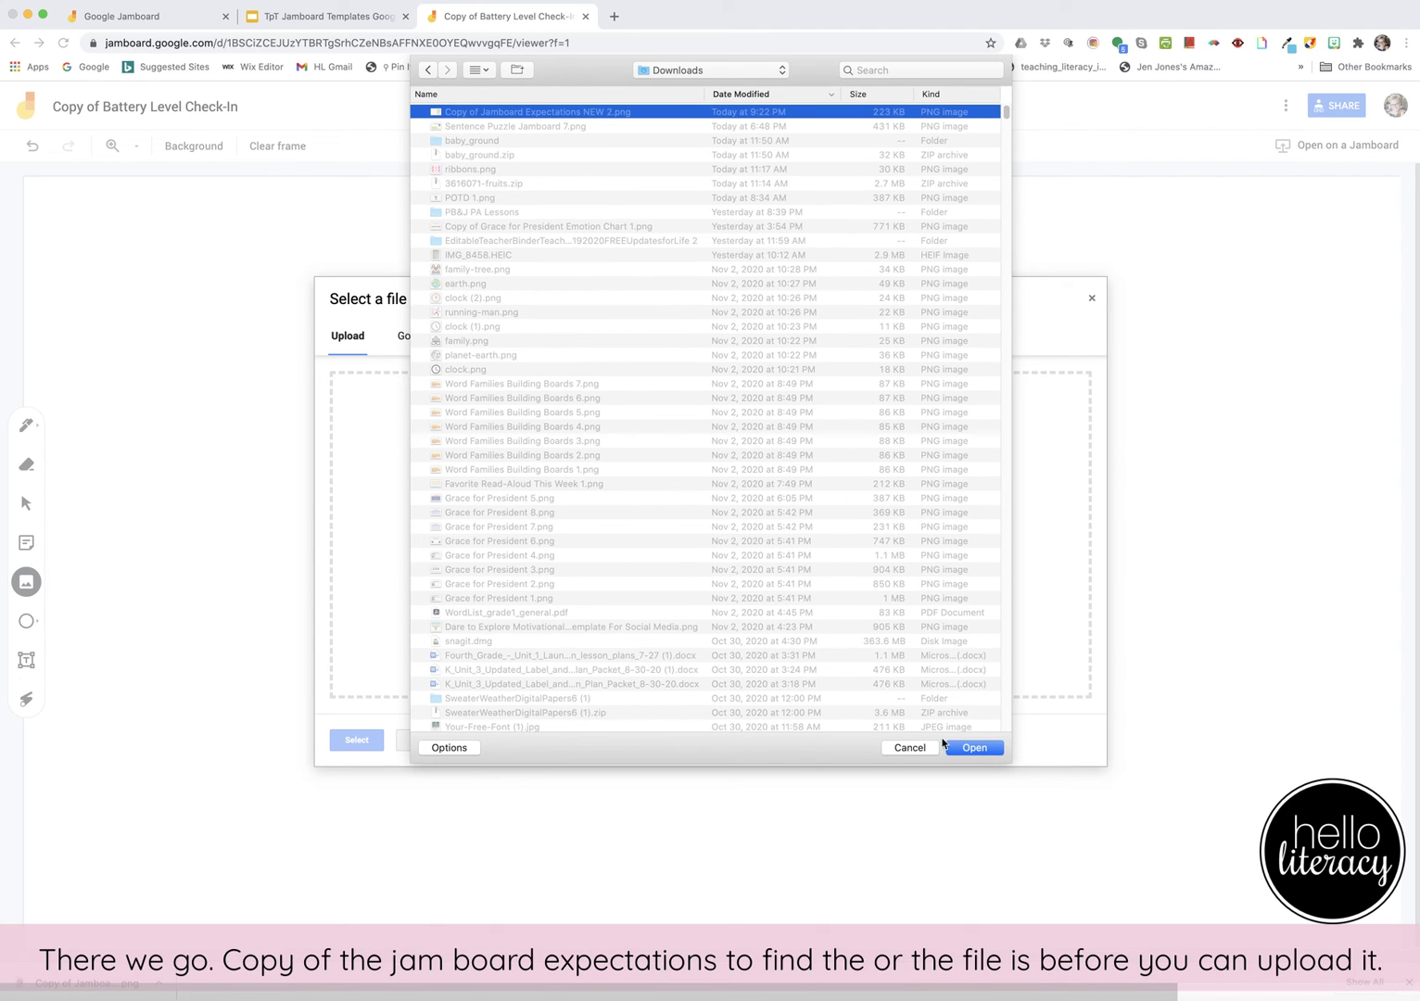
{"action": "left_click", "coordinate": [972, 749]}
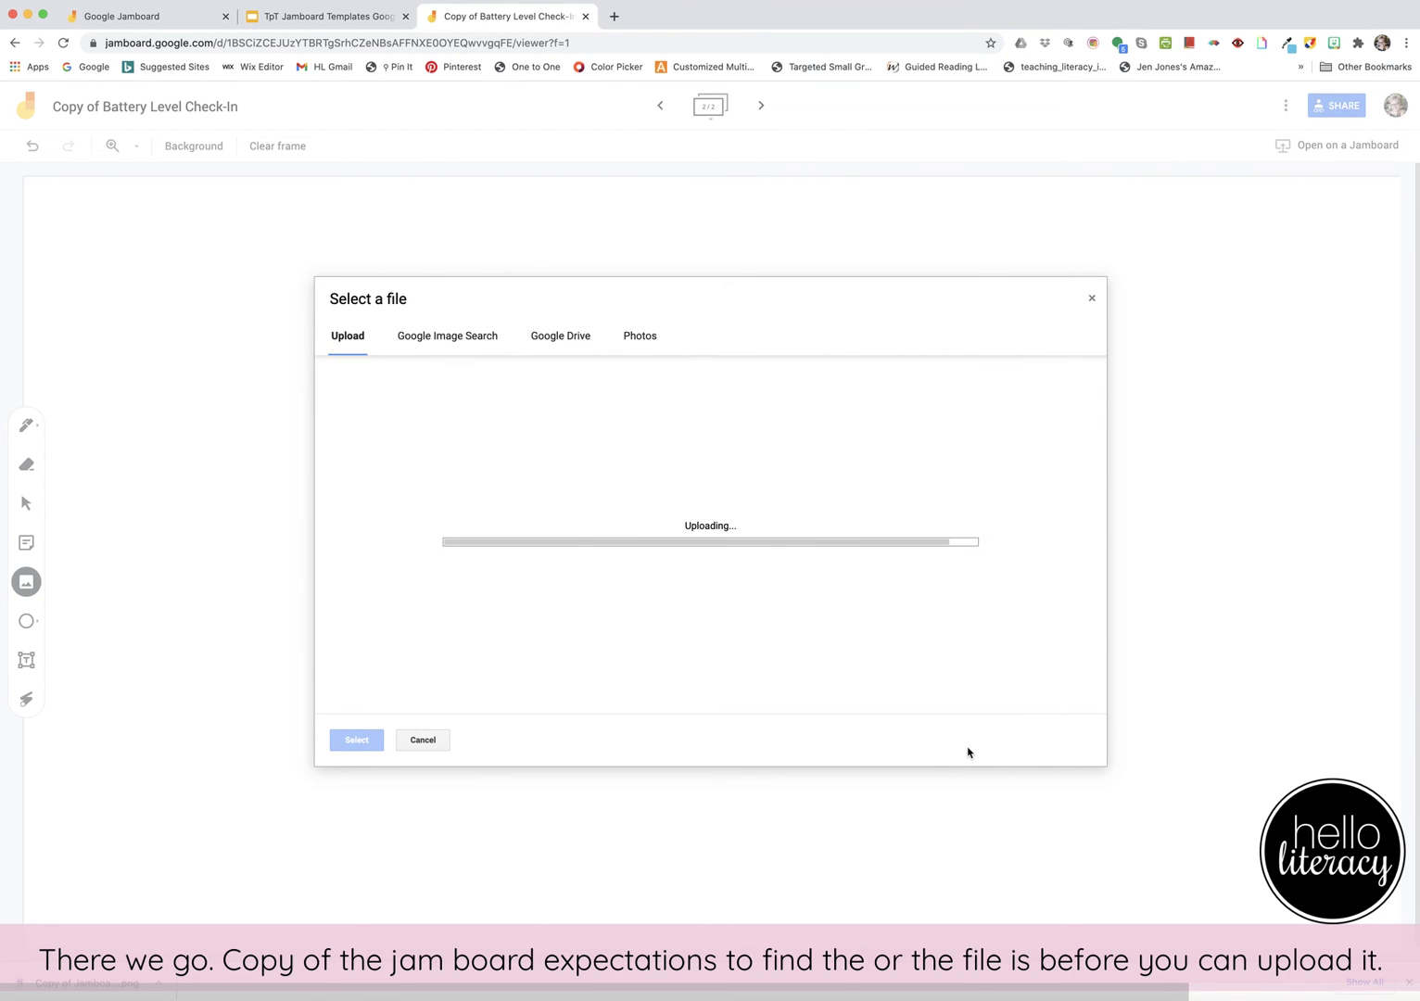
Move the uploaded grid image up and right, then enlarge it to fill frame 2.
{"action": "left_click_drag", "start_coordinate": [647, 625], "coordinate": [976, 438]}
{"action": "left_click_drag", "start_coordinate": [708, 566], "coordinate": [289, 690]}
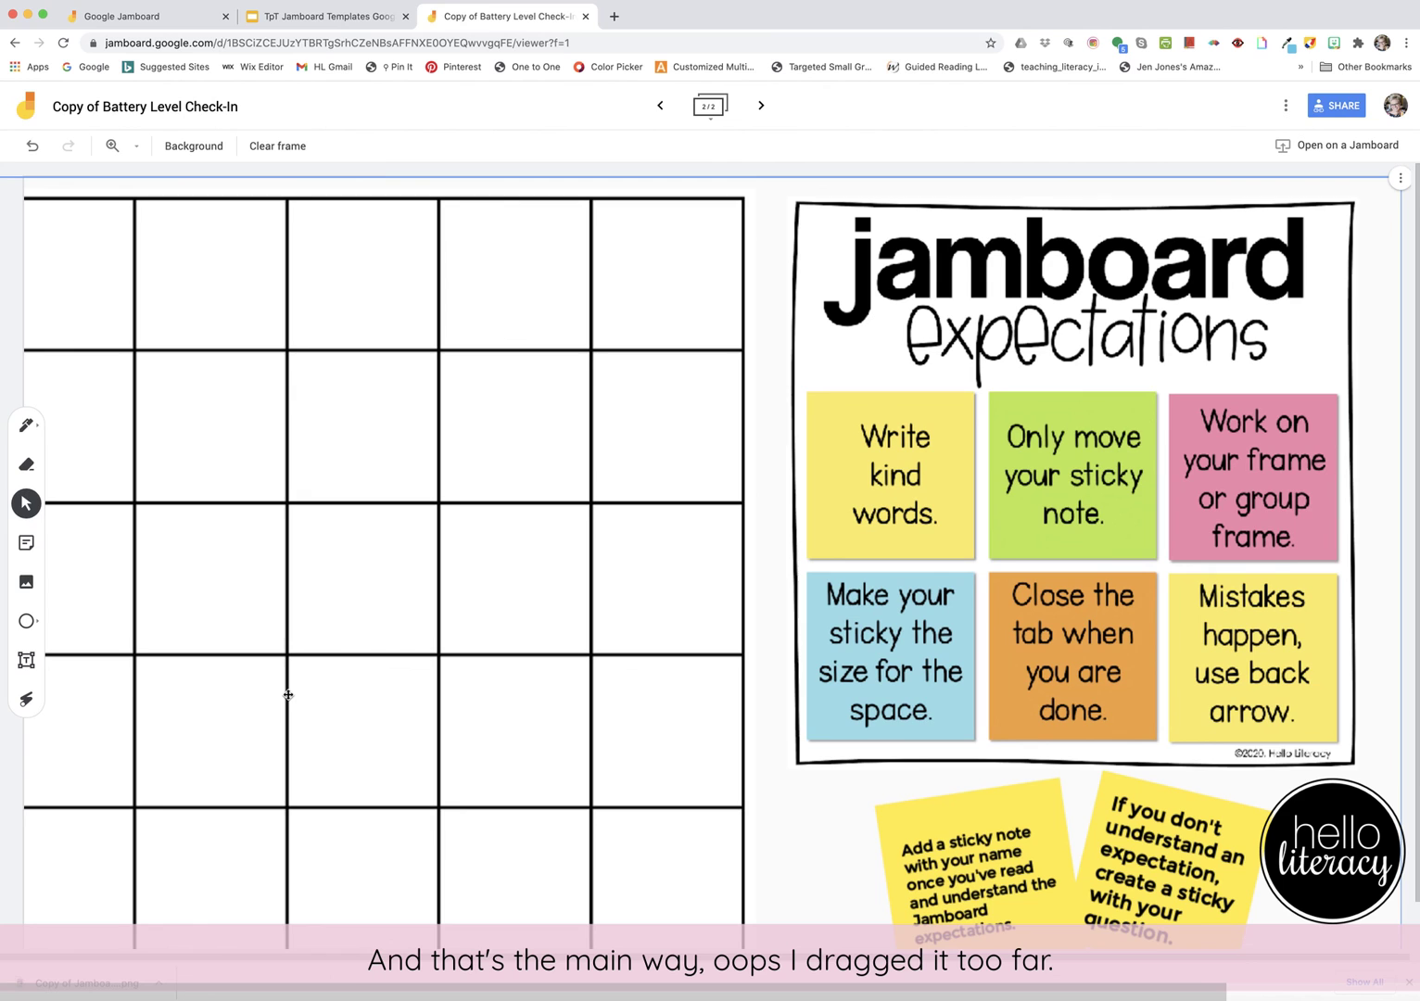
{"action": "scroll", "coordinate": [339, 686], "scroll_direction": "left", "scroll_amount": 3}
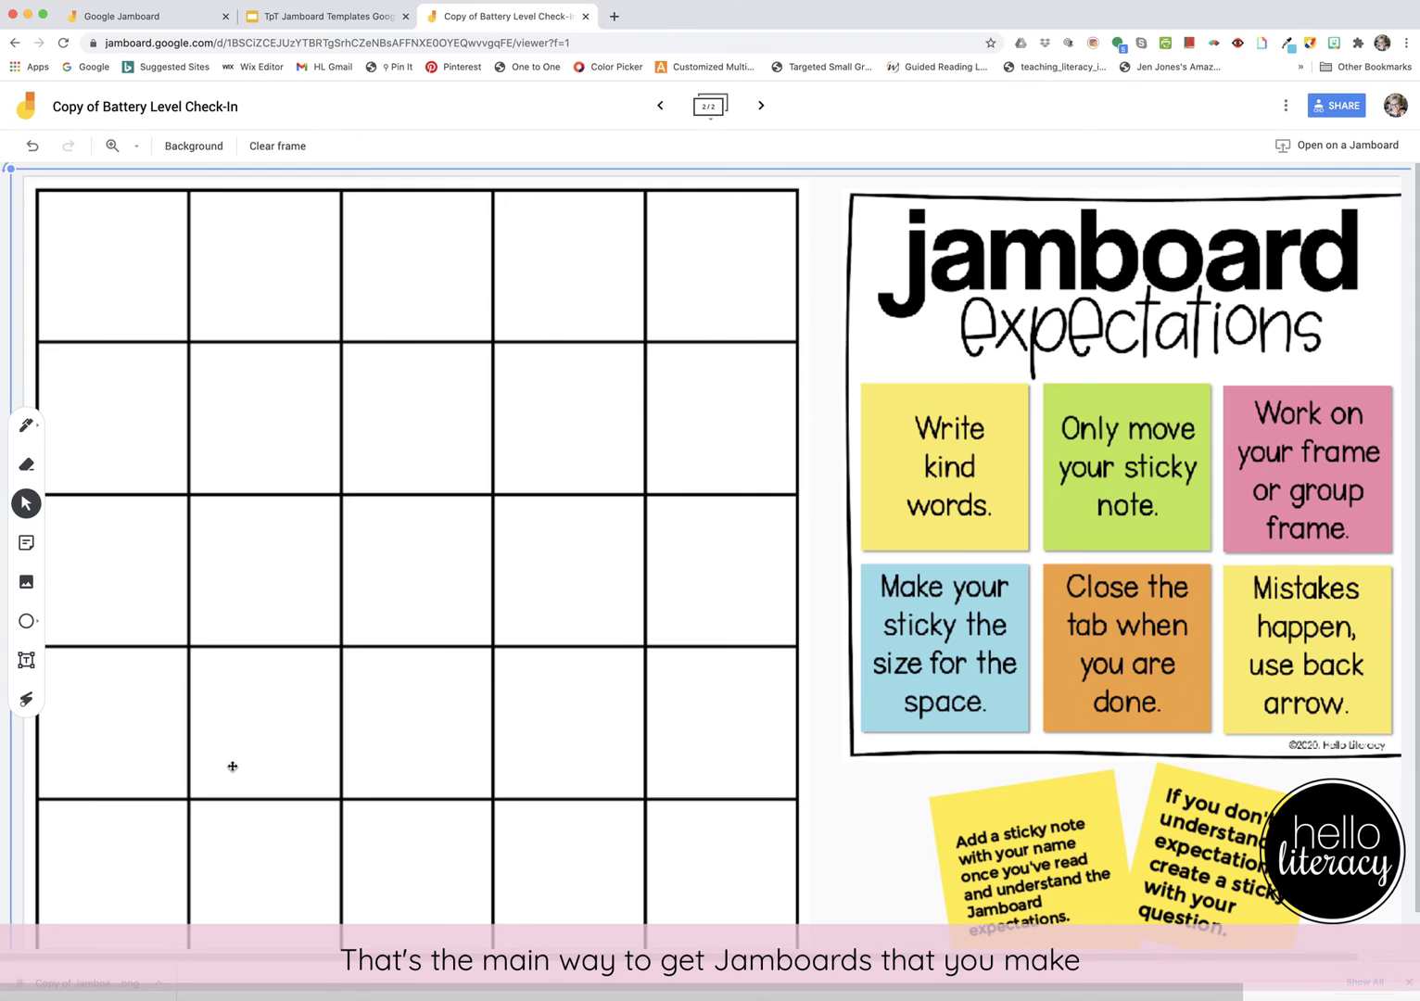
{"action": "scroll", "coordinate": [232, 767], "scroll_direction": "down", "scroll_amount": 2}
{"action": "scroll", "coordinate": [232, 767], "scroll_direction": "left", "scroll_amount": 2}
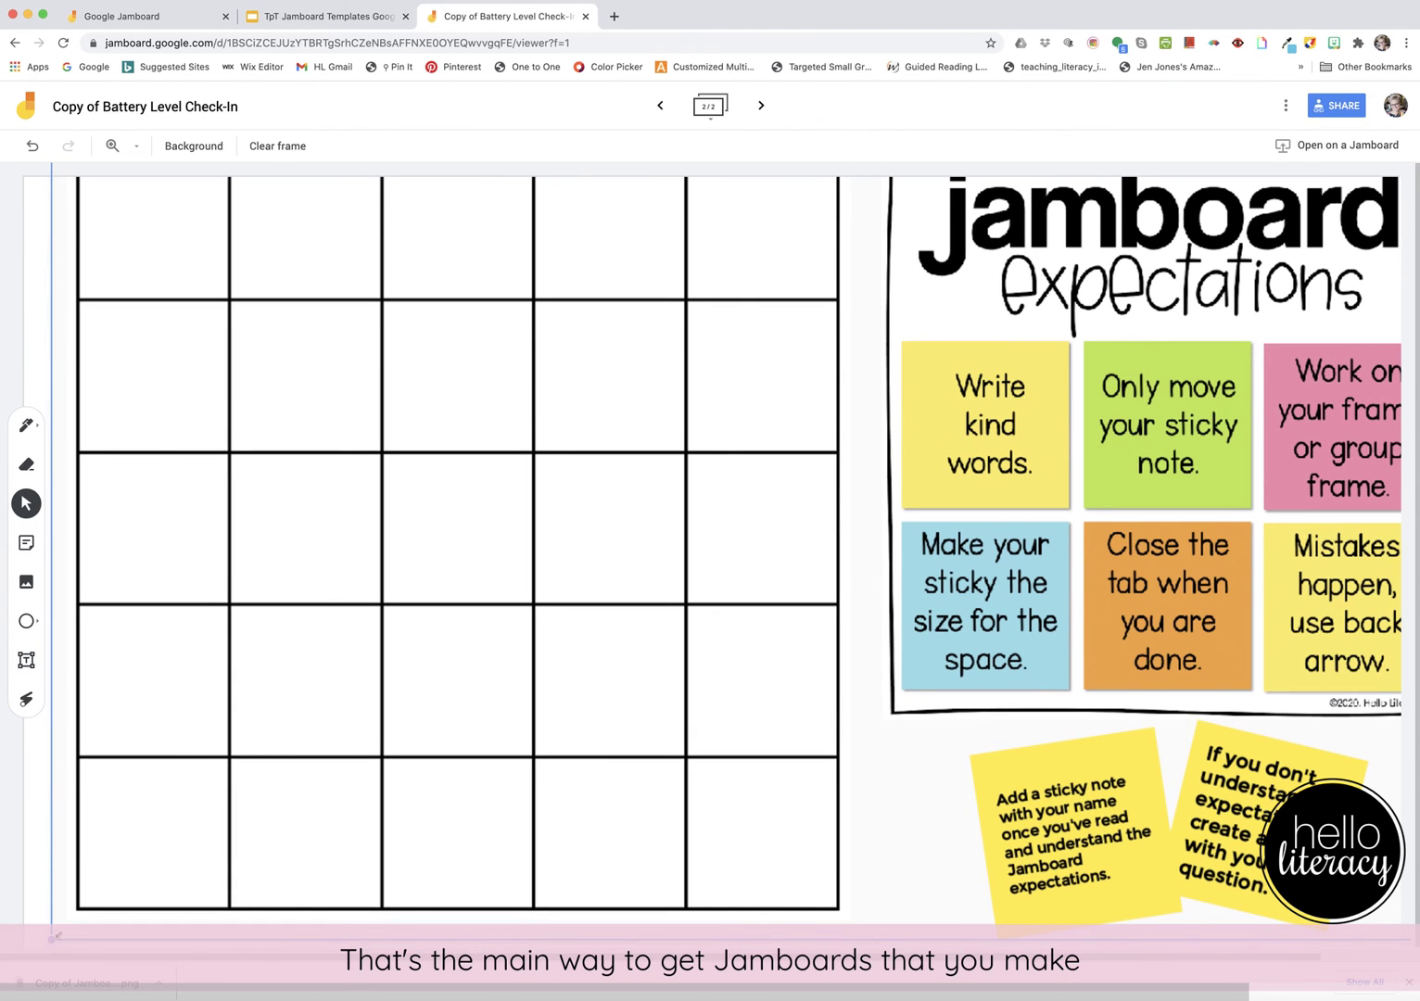
{"action": "scroll", "coordinate": [139, 881], "scroll_direction": "left", "scroll_amount": 2}
{"action": "scroll", "coordinate": [139, 881], "scroll_direction": "down", "scroll_amount": 1}
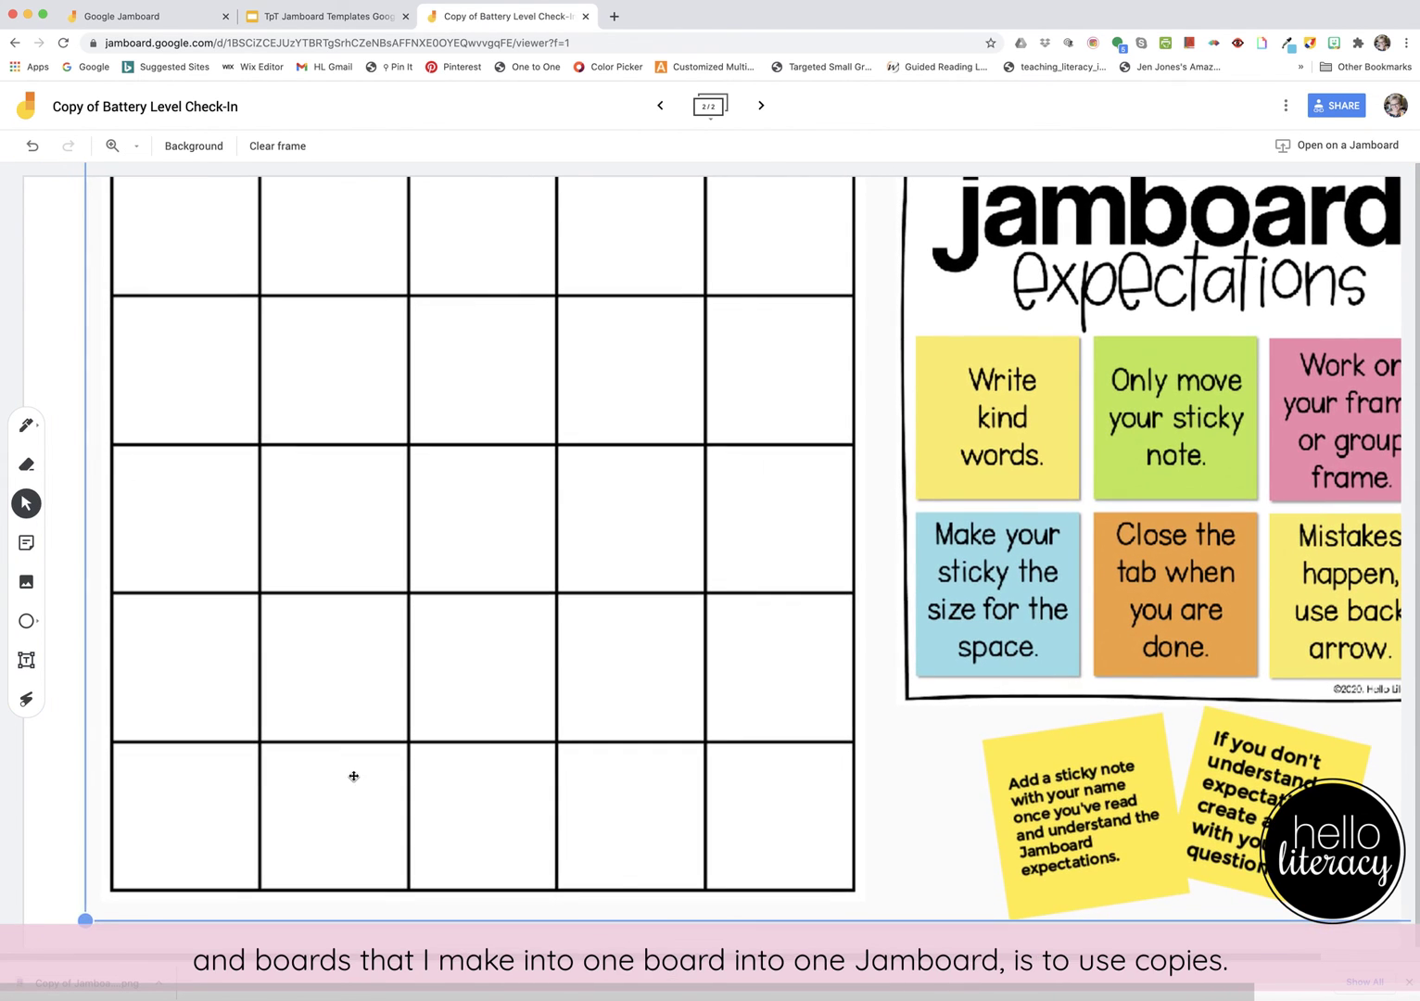
{"action": "scroll", "coordinate": [308, 792], "scroll_direction": "right", "scroll_amount": 2}
{"action": "scroll", "coordinate": [308, 793], "scroll_direction": "up", "scroll_amount": 1}
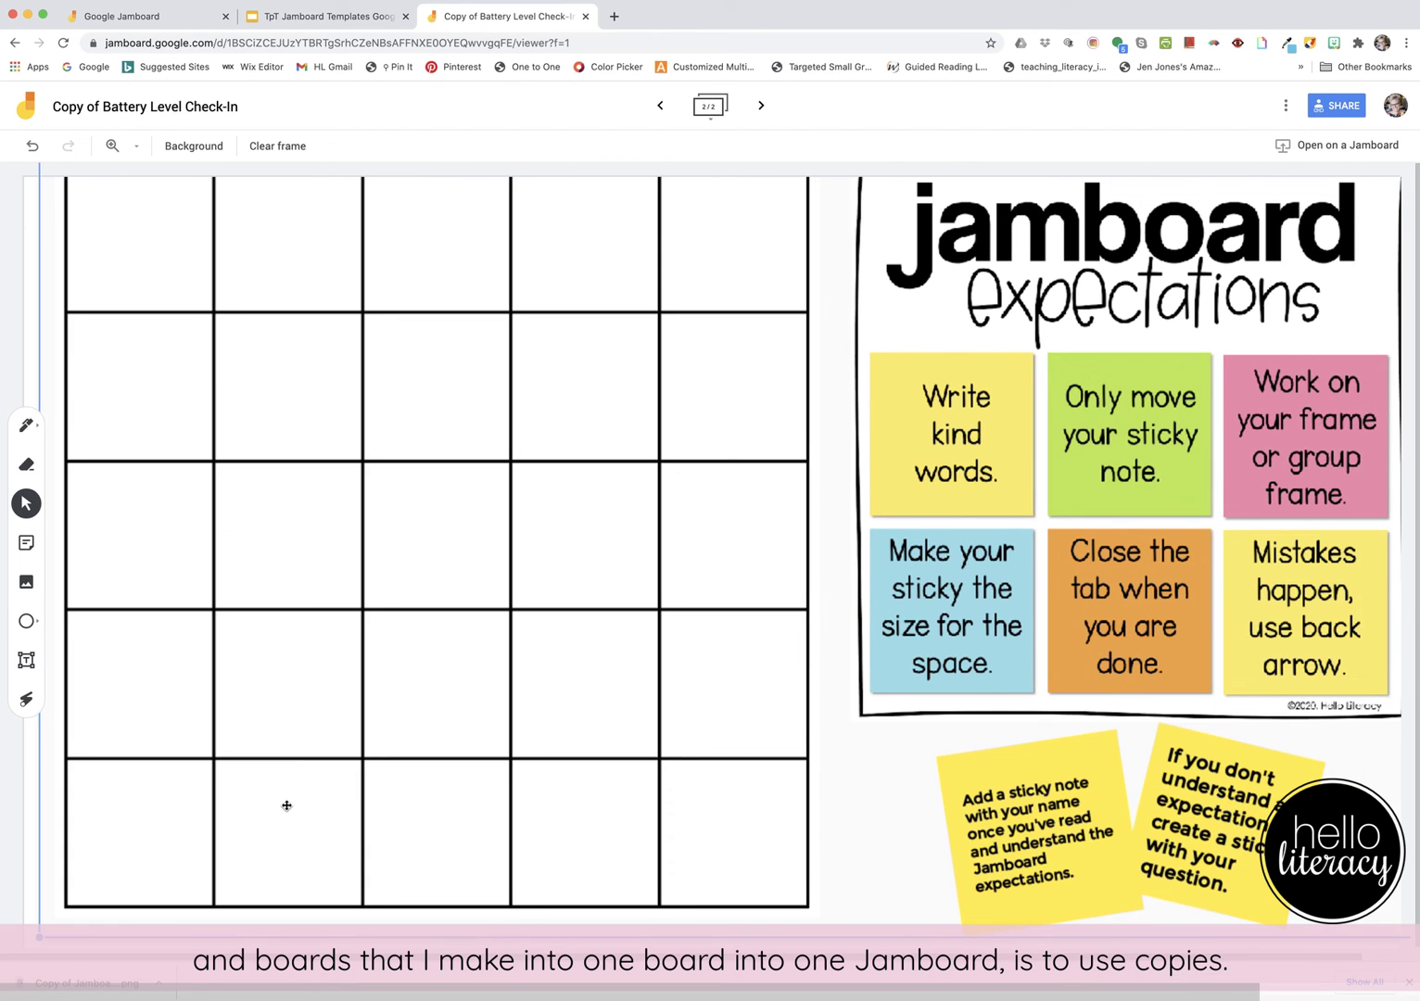
{"action": "scroll", "coordinate": [287, 806], "scroll_direction": "right", "scroll_amount": 1}
{"action": "scroll", "coordinate": [286, 806], "scroll_direction": "up", "scroll_amount": 1}
{"action": "scroll", "coordinate": [293, 811], "scroll_direction": "right", "scroll_amount": 1}
{"action": "scroll", "coordinate": [293, 811], "scroll_direction": "up", "scroll_amount": 1}
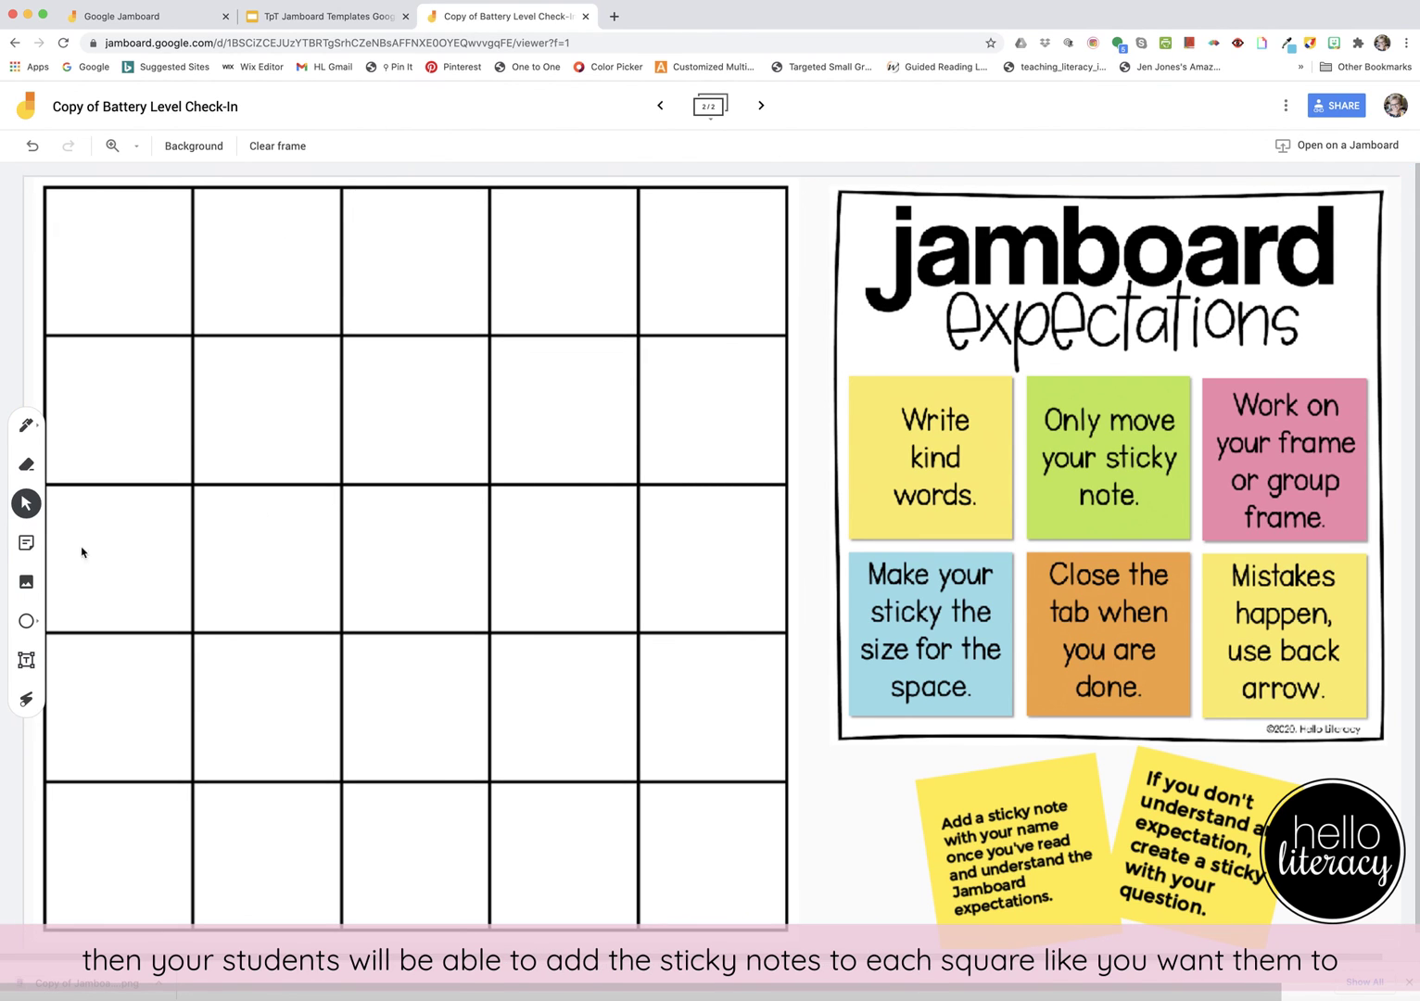
Create a sticky note containing the user's name and drag it into row 2, square 3 of the grid on Frame 2.
{"action": "left_click", "coordinate": [27, 546]}
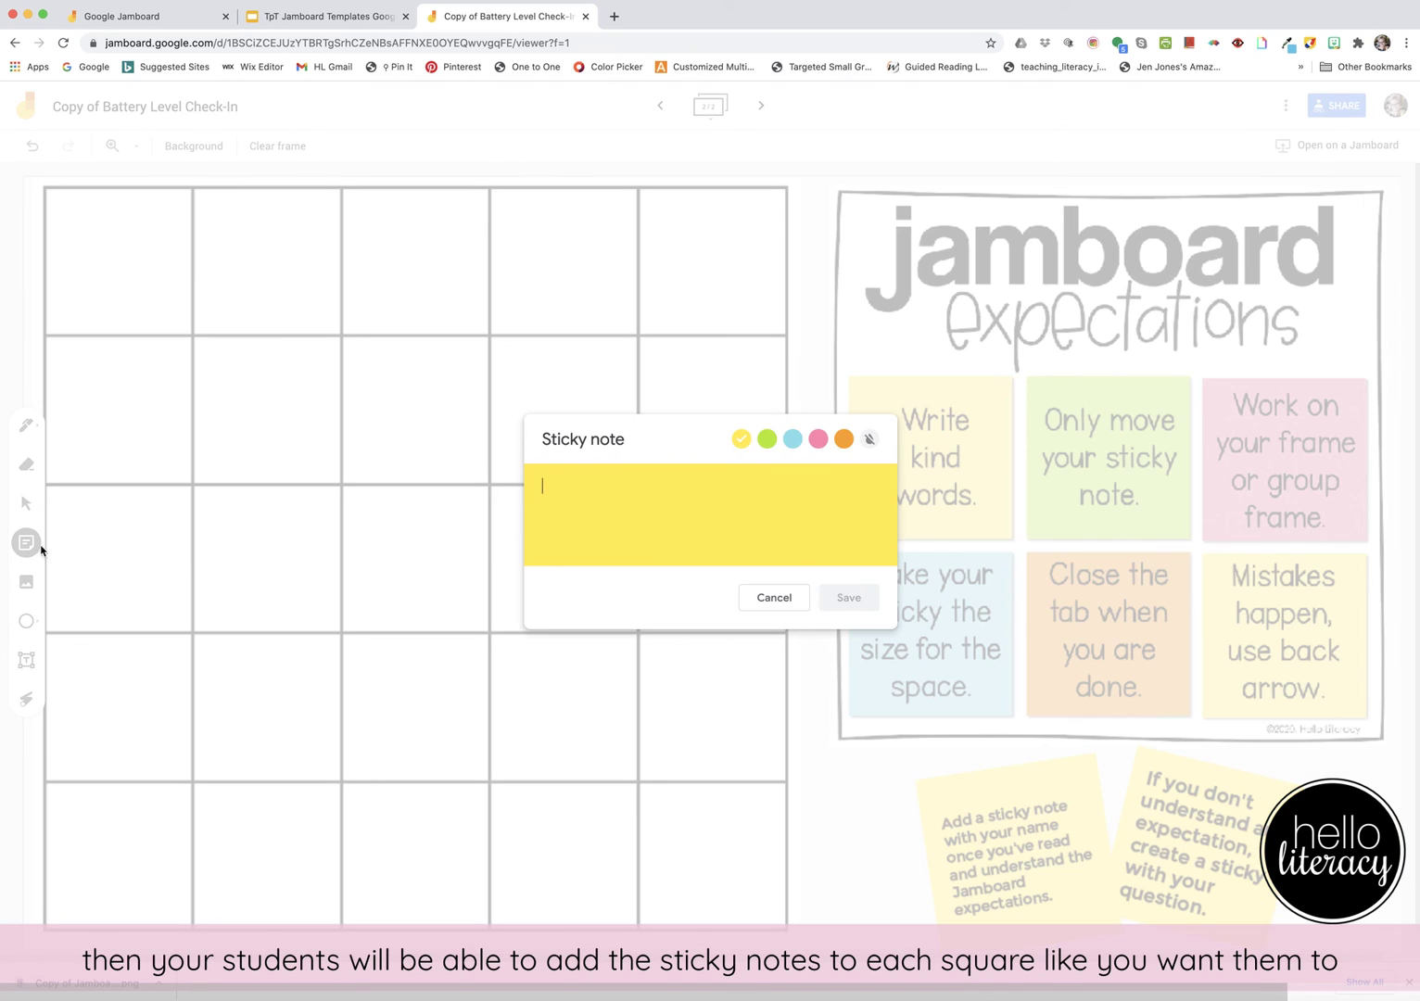
{"action": "type", "text": "Jen Jones"}
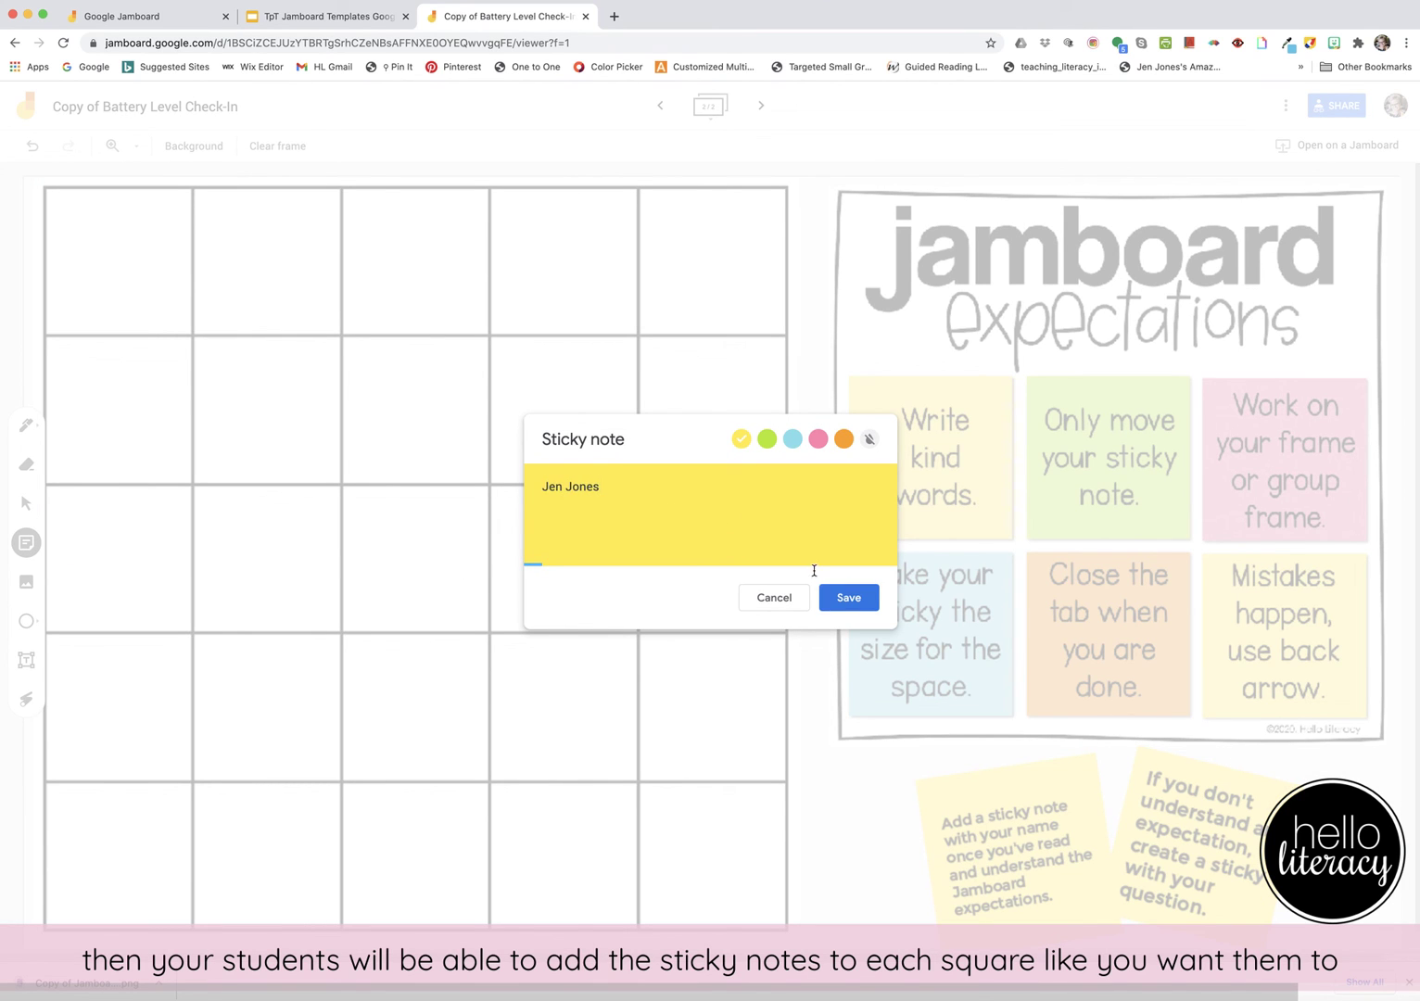
{"action": "left_click", "coordinate": [844, 597]}
{"action": "left_click", "coordinate": [773, 597]}
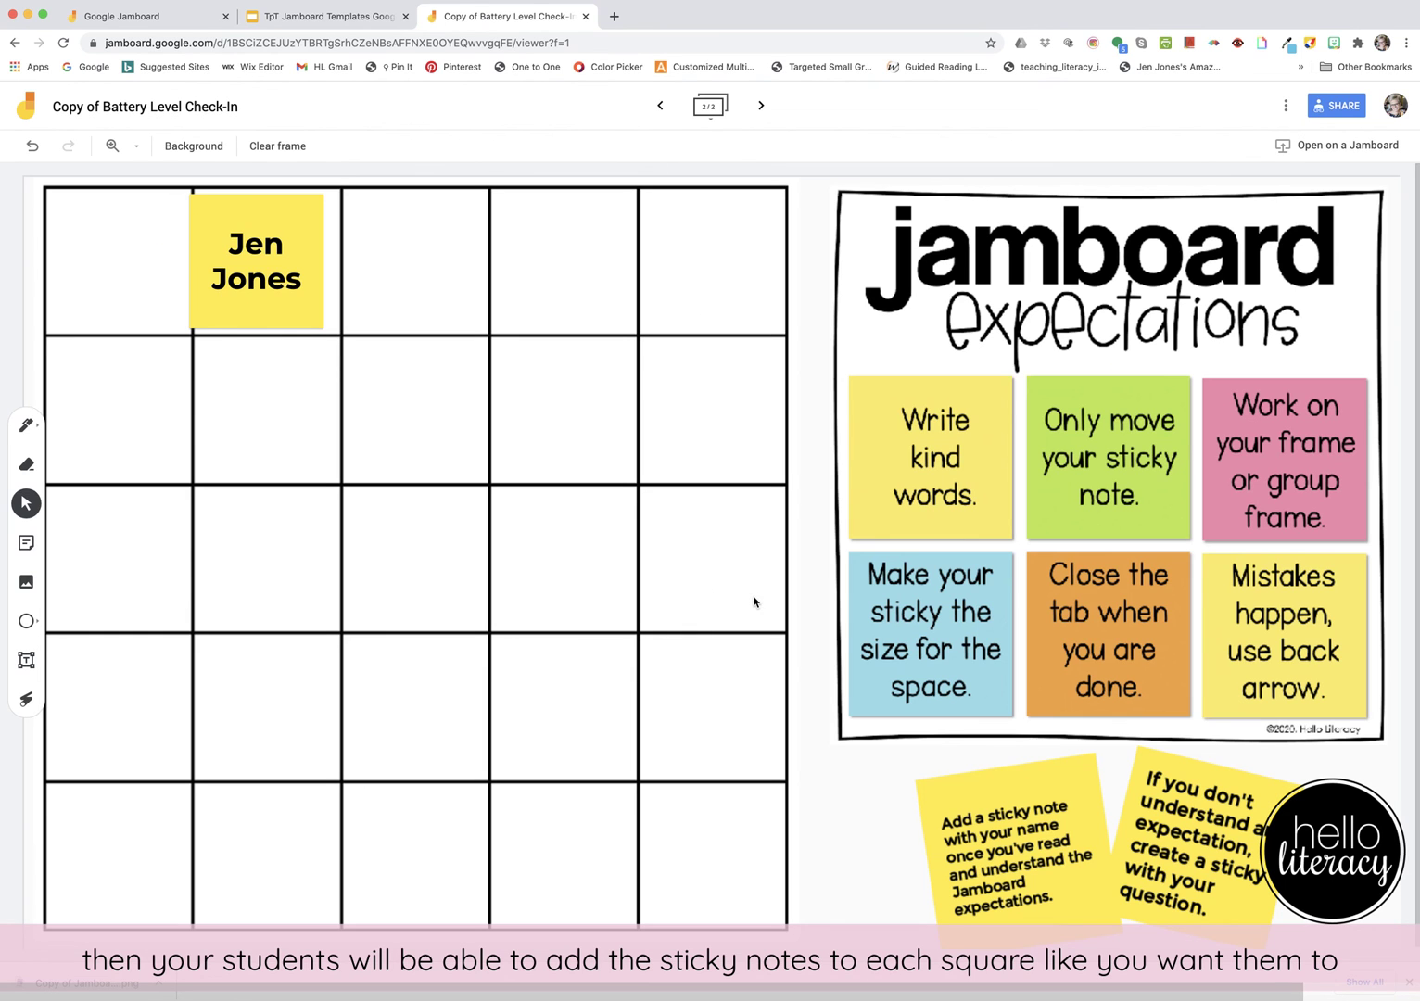
{"action": "left_click_drag", "start_coordinate": [268, 281], "coordinate": [427, 430]}
{"action": "left_click", "coordinate": [480, 138]}
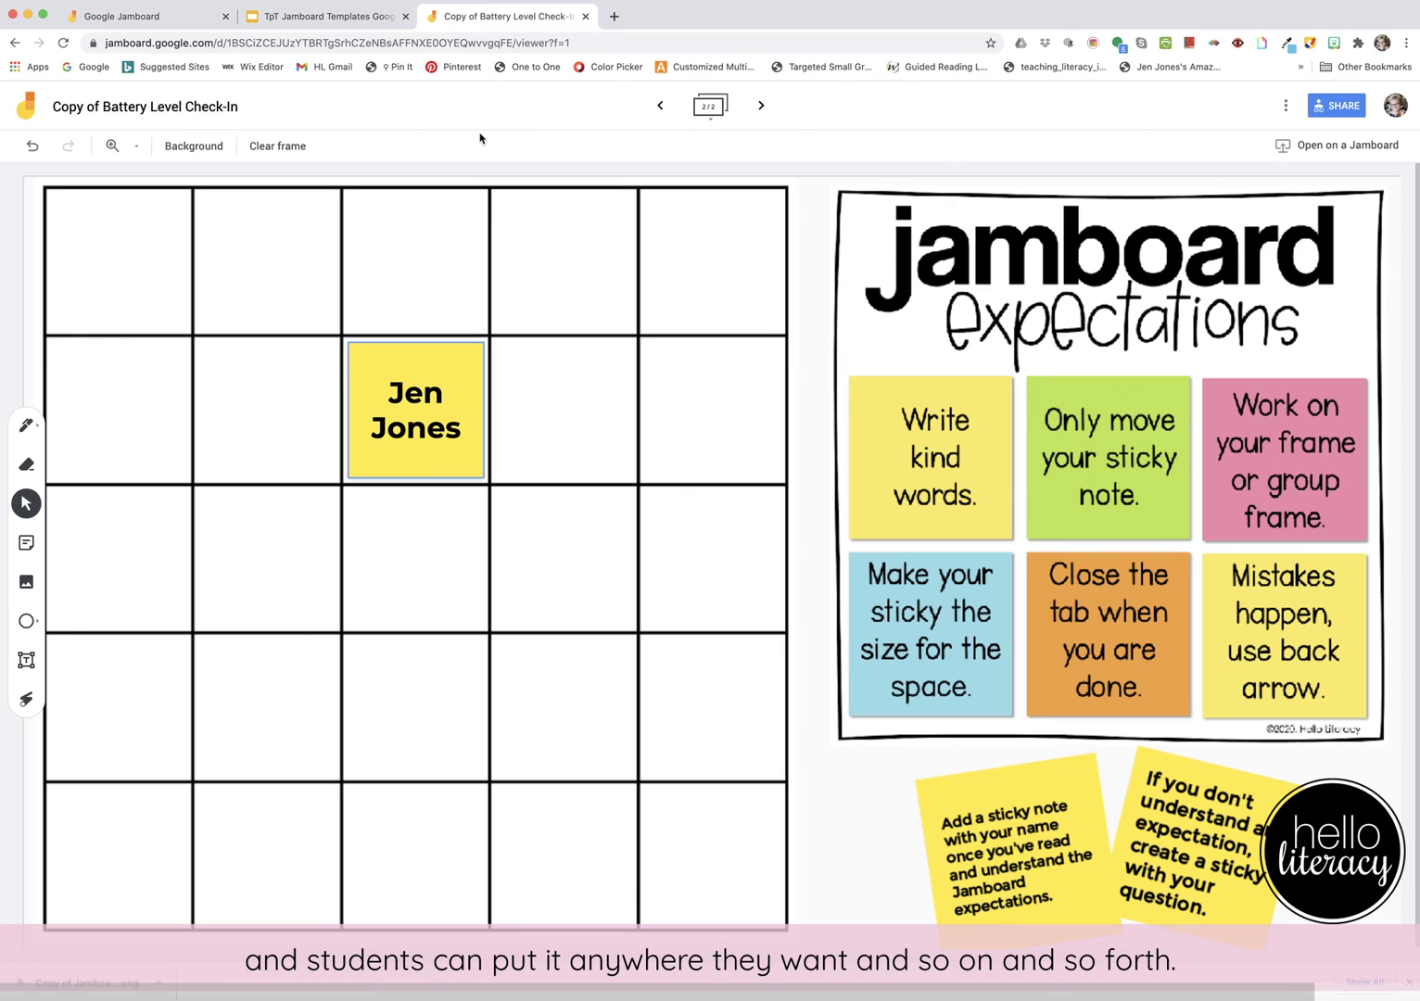